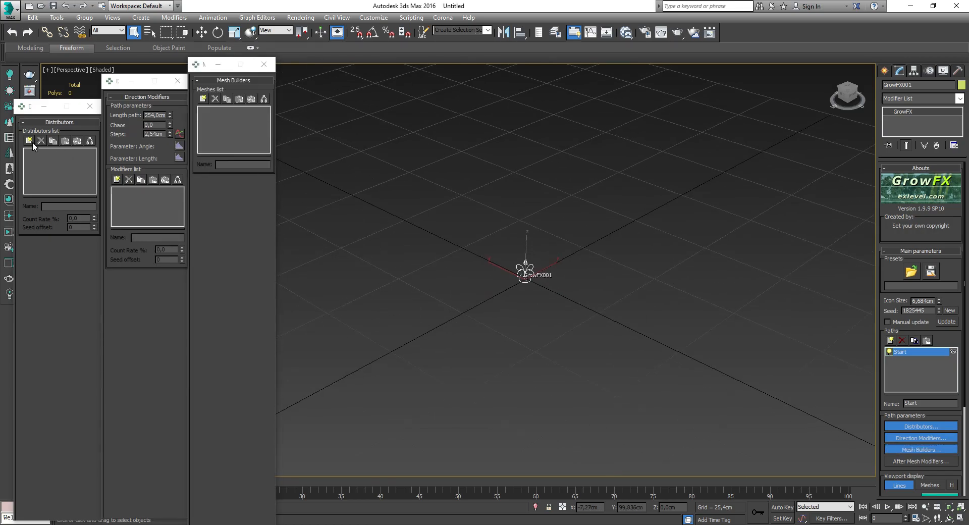
Add a path named Branches with a Path distributor from Start and a Cylinder mesh, and display the plant as meshes
left_click(890, 340)
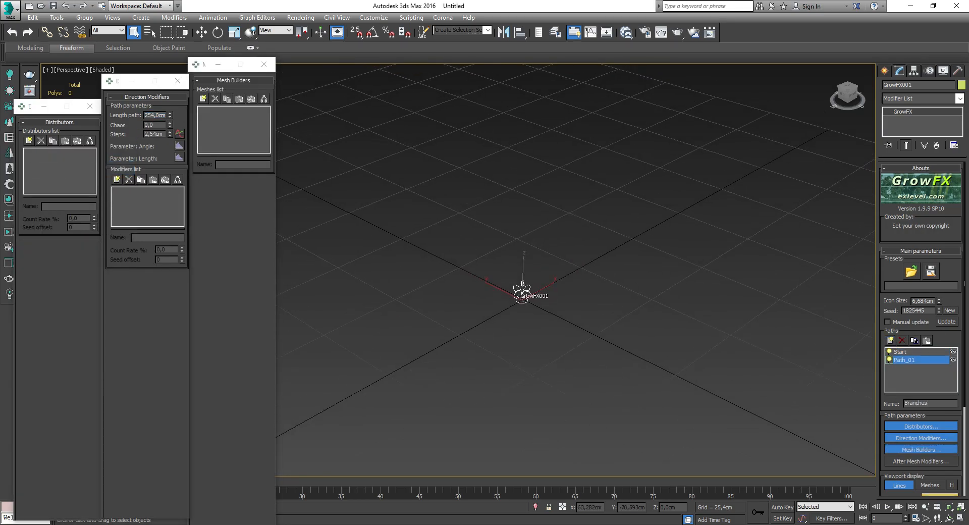
left_click(29, 141)
left_click(55, 164)
left_click(202, 99)
left_click(242, 126)
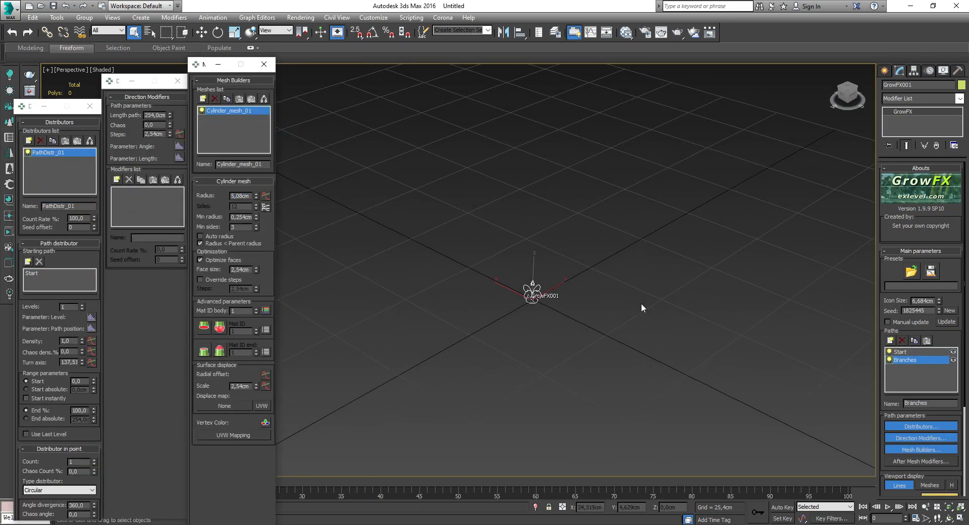
left_click(930, 485)
middle_click_drag(534, 283, 535, 295)
Set the Branches path distributor's Density to 100
left_click_drag(74, 341, 46, 342)
type("50")
key("Return")
key("Return")
Taper the branch cylinders in the Radius graph, from about 0.86 at the base to slightly above zero at the tip
left_click_drag(256, 198, 256, 235)
left_click(265, 196)
left_click_drag(461, 176, 243, 214)
left_click_drag(169, 256, 169, 304)
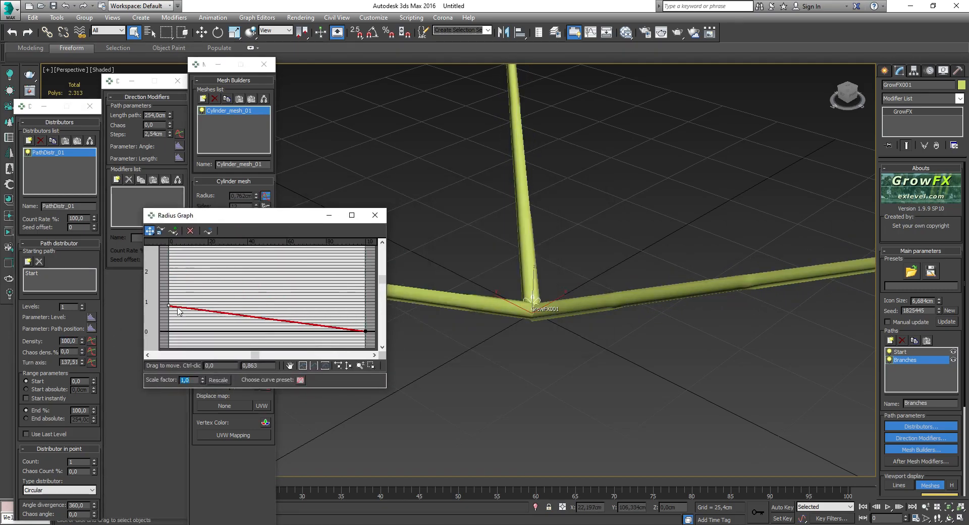
left_click_drag(366, 332, 366, 326)
left_click(375, 216)
Set the Branches distributor's Angle bend to 2.0 and its Offset to about 4.29 cm
scroll(396, 292, "down", 4)
scroll(20, 359, "down", 5)
left_click_drag(96, 417, 96, 419)
middle_click_drag(429, 201, 395, 371)
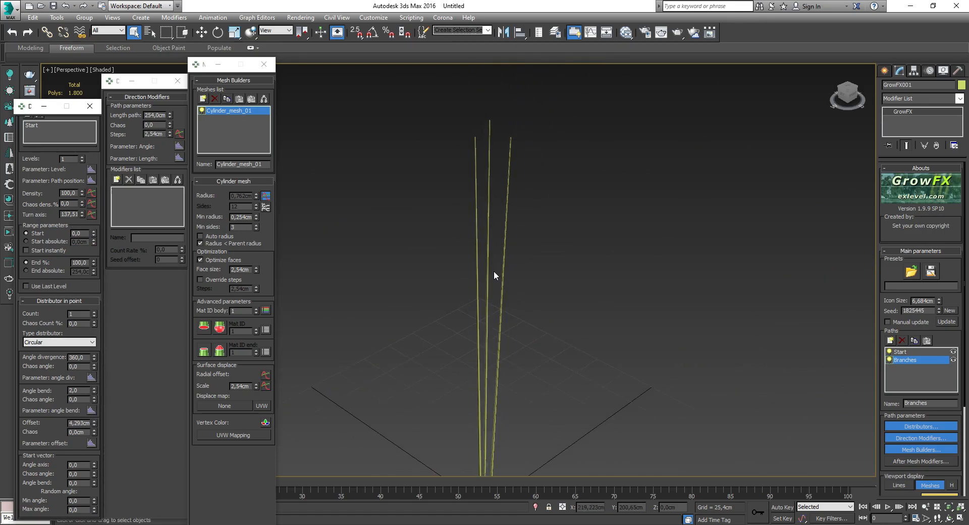
scroll(464, 246, "up", 5)
middle_click_drag(484, 216, 409, 244)
Set the branch cylinder mesh's Min sides to 4 and the distributor's Angle bend to 0.4
left_click(257, 225)
middle_click_drag(457, 419, 523, 206)
scroll(523, 206, "down", 5)
mouse_move(94, 390)
left_mouse_down()
mouse_move(94, 381)
mouse_move(94, 392)
left_mouse_up()
Add a Random direction modifier to the Branches path with Smoothing of about 67.3 cm
left_click(116, 179)
left_click(154, 194)
left_click_drag(170, 289, 170, 323)
scroll(524, 276, "down", 3)
Add a Vector direction modifier to the Branches path and open its Strength graph
left_click(117, 180)
left_click(151, 203)
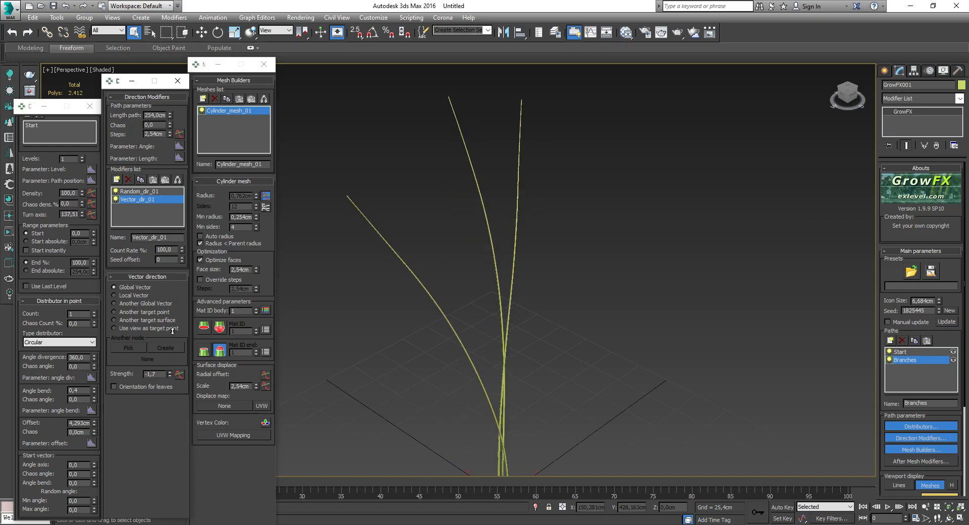
left_click(179, 374)
left_click_drag(465, 180, 258, 217)
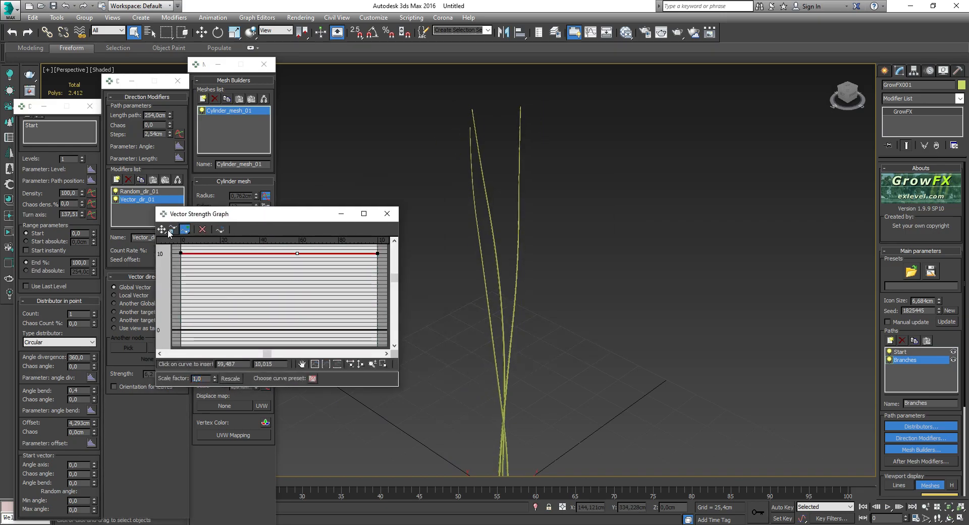
Shape the Vector Strength graph with a middle point near zero, a slightly positive start and an end point at about -40
left_click_drag(377, 429, 377, 482)
scroll(298, 262, "down", 3)
middle_click_drag(298, 261, 300, 244)
left_click_drag(279, 255, 282, 292)
scroll(320, 302, "down", 3)
middle_click_drag(320, 303, 323, 250)
left_click_drag(304, 286, 310, 326)
scroll(305, 313, "down", 2)
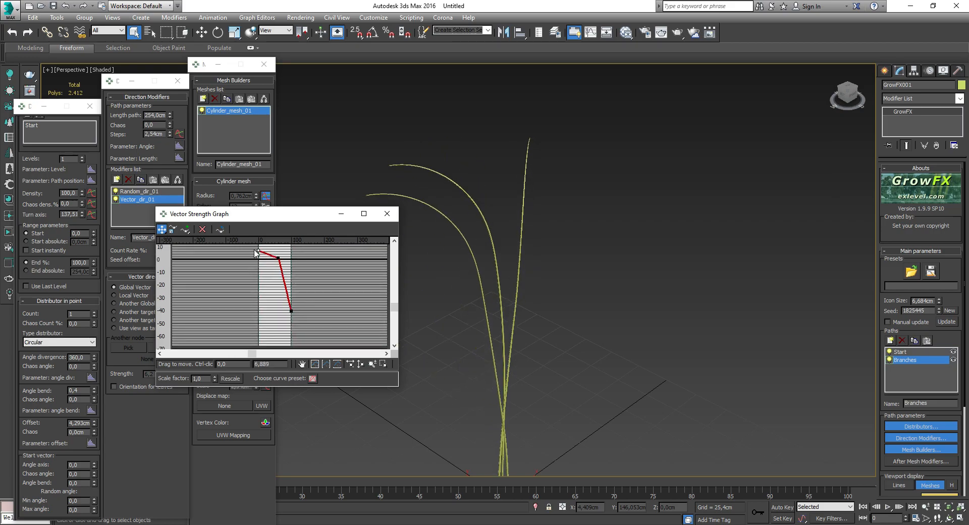
left_click(387, 214)
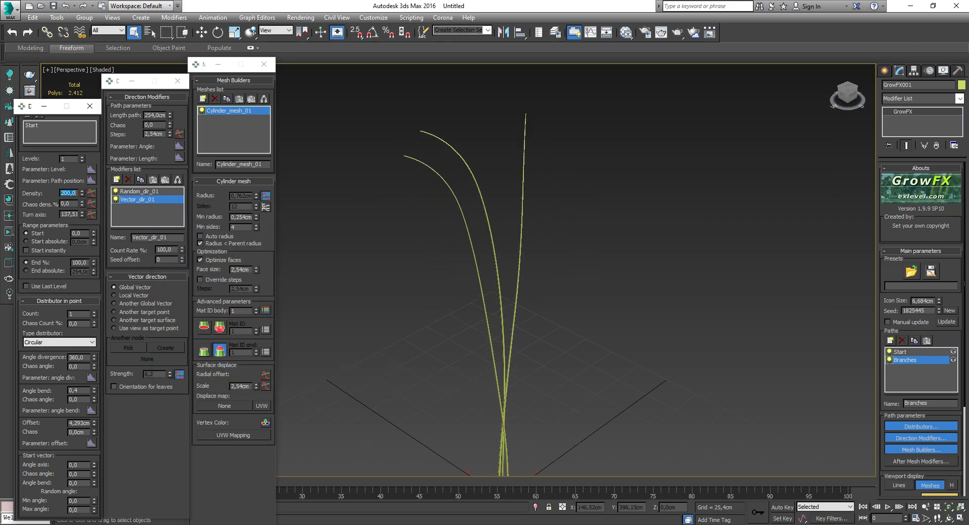
Set the Branches Density to 200, with a path length of 243.84 cm and Chaos of 23
key("Return")
scroll(539, 237, "down", 3)
mouse_move(537, 243)
middle_mouse_down("alt")
mouse_move(516, 247)
mouse_move(547, 232)
middle_mouse_up("alt")
Add a second Vector direction modifier to the Branches path with a Strength of -0.5
left_click(117, 180)
left_click(146, 202)
left_click_drag(167, 332, 167, 327)
middle_click_drag(455, 313, 302, 302, "alt")
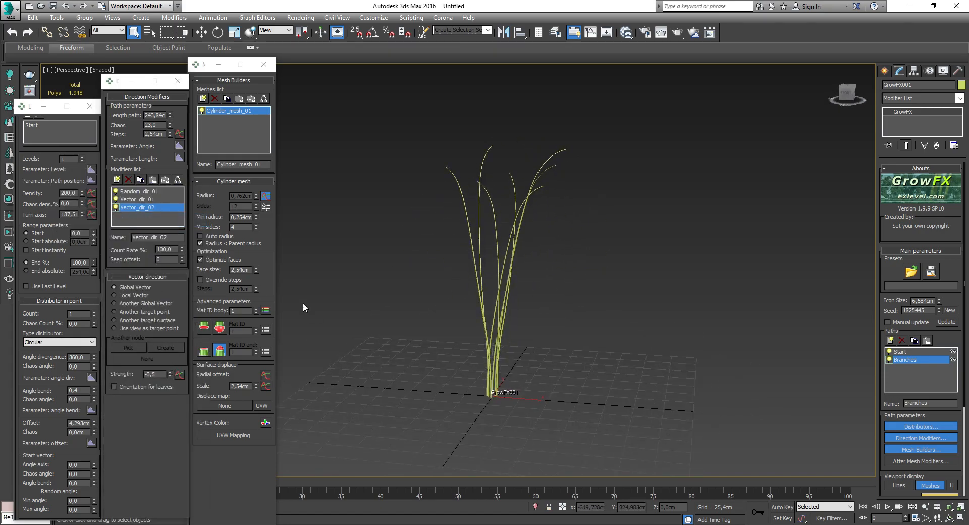
Shape the second vector modifier's Strength graph with an added middle point and a strongly negative end point so the branch tips droop
left_click(179, 374)
left_click_drag(369, 258, 370, 313)
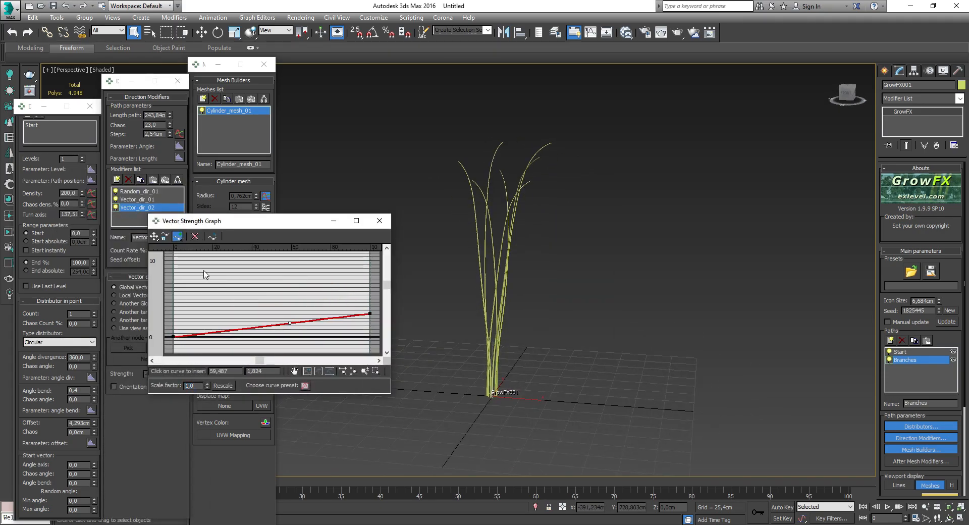
right_click(283, 317)
scroll(349, 291, "down", 1)
scroll(281, 283, "down", 2)
left_click(259, 275)
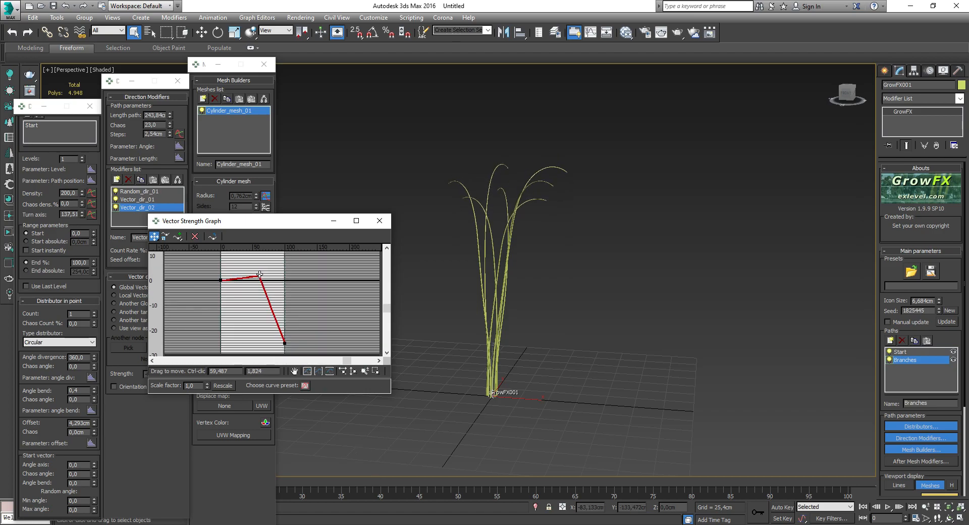
left_click_drag(262, 290, 260, 297)
left_click(380, 221)
Set the Branches distributor's Turn axis to -55.49 to spread the stems
left_click_drag(82, 215, 84, 261)
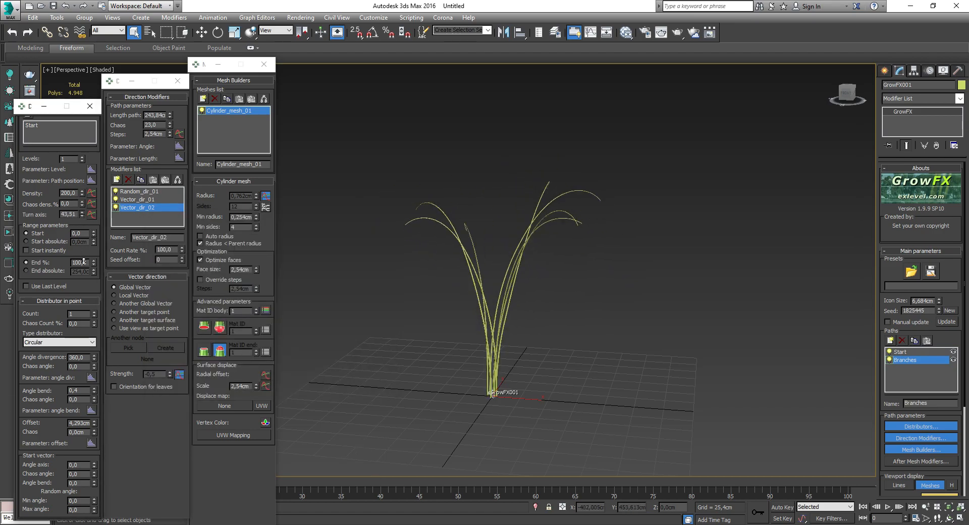
middle_click_drag(532, 202, 214, 206, "alt")
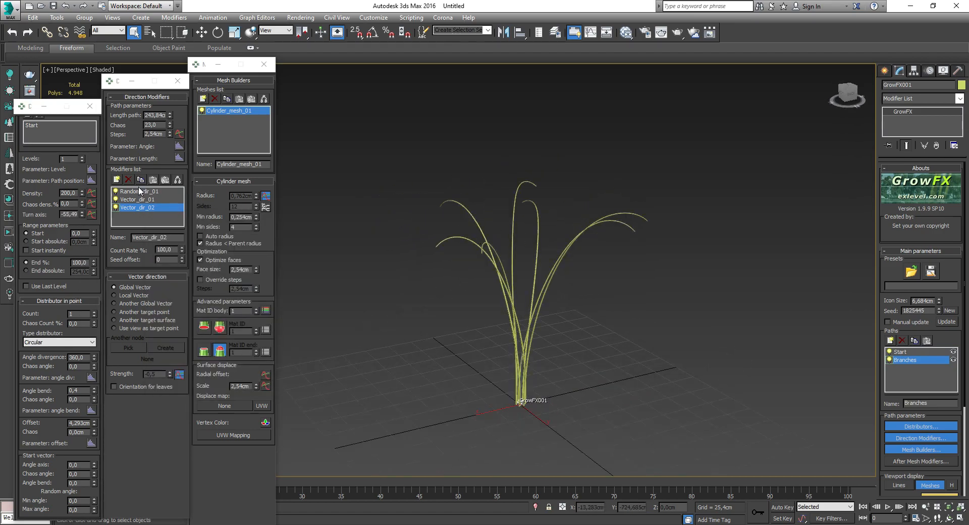
middle_click_drag(454, 252, 414, 250, "alt")
Duplicate the Branches path as Branches01 and replace its starting path with Branches
left_click(914, 341)
left_click(927, 341)
left_click(40, 262)
left_click(28, 262)
left_click(53, 279)
key("Escape")
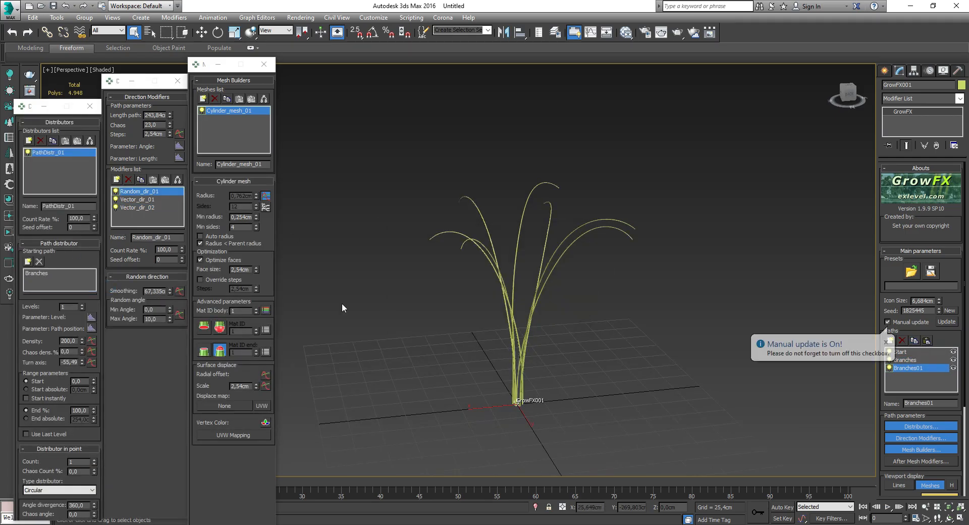
Turn off Manual update and set the Branches01 Density to 5
type("10")
left_click(888, 322)
left_click(943, 325)
type("5")
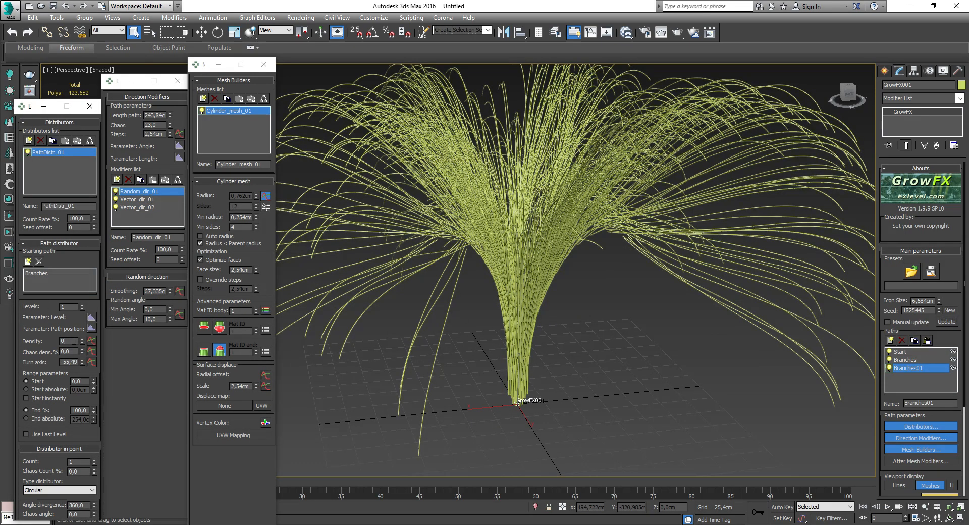
key("Return")
Shorten the Branches01 paths to about 31.7 cm, with Start at 46, Angle bend at 40.4 and Offset at 0
left_click_drag(170, 116, 91, 357)
scroll(535, 262, "up", 5)
left_click_drag(21, 377, 22, 230)
double_click(77, 423)
type("0")
key("Return")
Disable the random direction modifier on Branches01 and set the Strength of Vector_dir_02 to about -42.3
scroll(485, 263, "down", 3)
left_click(115, 192)
left_click(118, 200)
left_click(126, 207)
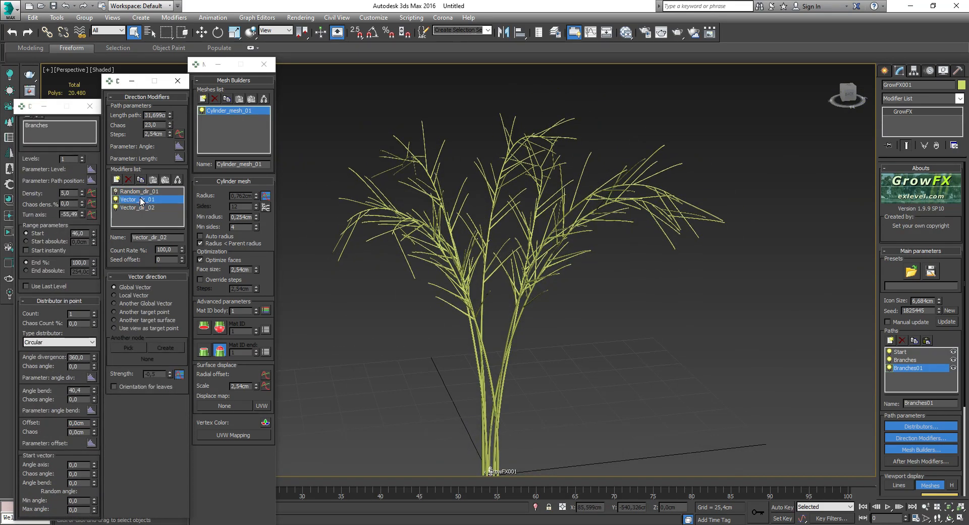
left_click_drag(169, 376, 560, 308)
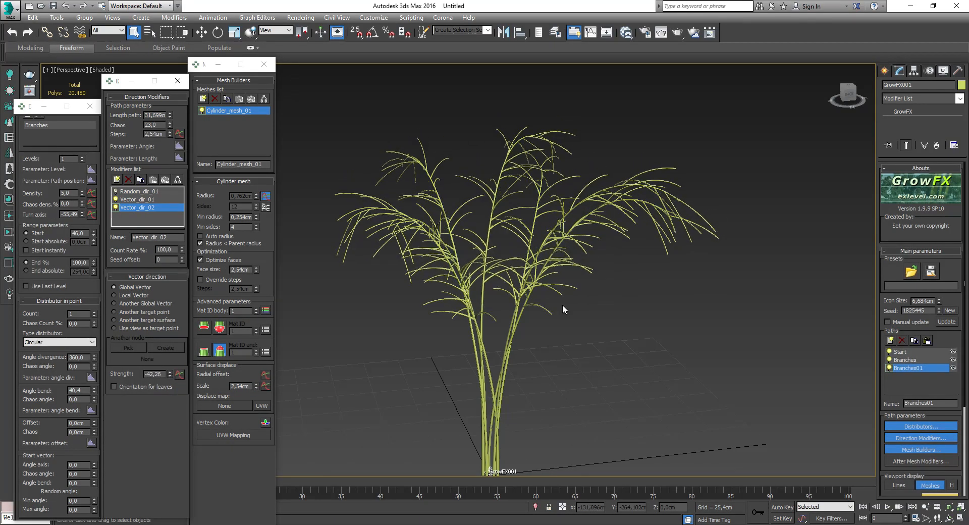
Set the Branches01 Density to 1.65, path length to about 24.7 cm and cylinder Min radius to 0
scroll(404, 246, "up", 5)
left_click_drag(82, 195, 212, 293)
scroll(573, 347, "down", 5)
scroll(573, 342, "up", 3)
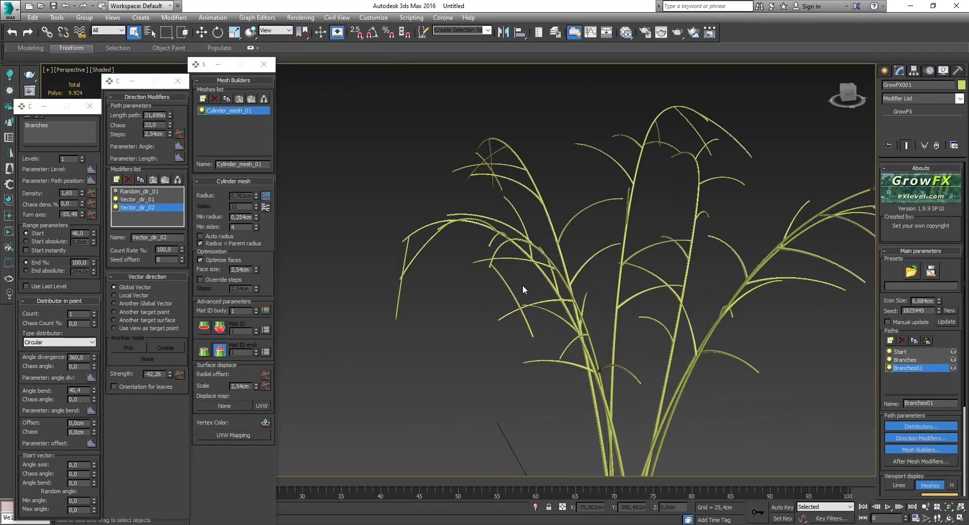
left_click_drag(168, 121, 168, 132)
Re-enable the random direction modifier on Branches01 and reduce its Smoothing to about 1.4 cm
left_click(116, 191)
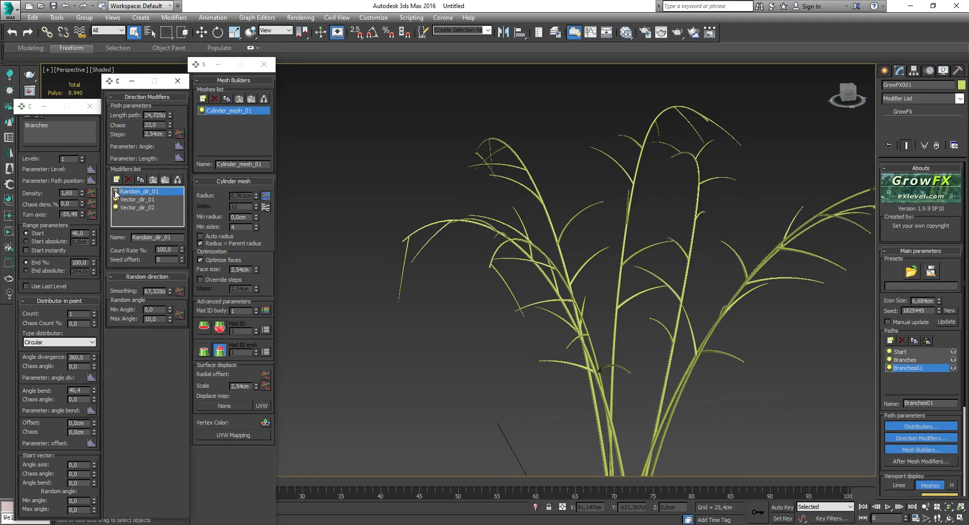
mouse_move(177, 303)
left_mouse_down()
mouse_move(184, 344)
mouse_move(171, 303)
left_mouse_up()
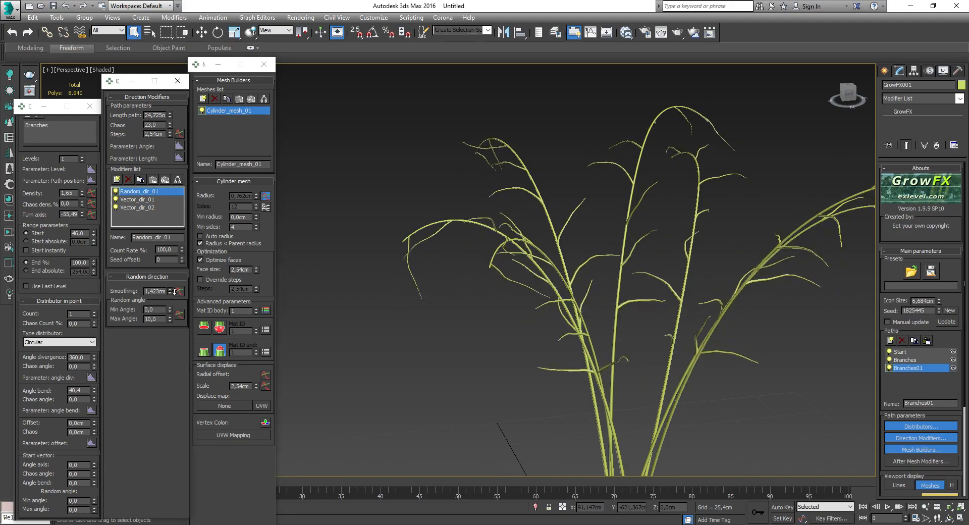
middle_click_drag(403, 303, 385, 272)
Switch Vector_dir_01 of Branches01 to Local Vector and adjust its Strength graph
left_click(142, 200)
left_click(179, 374)
left_click_drag(316, 239, 207, 272)
left_click_drag(163, 437, 302, 332)
left_click(336, 271)
scroll(485, 259, "down", 3)
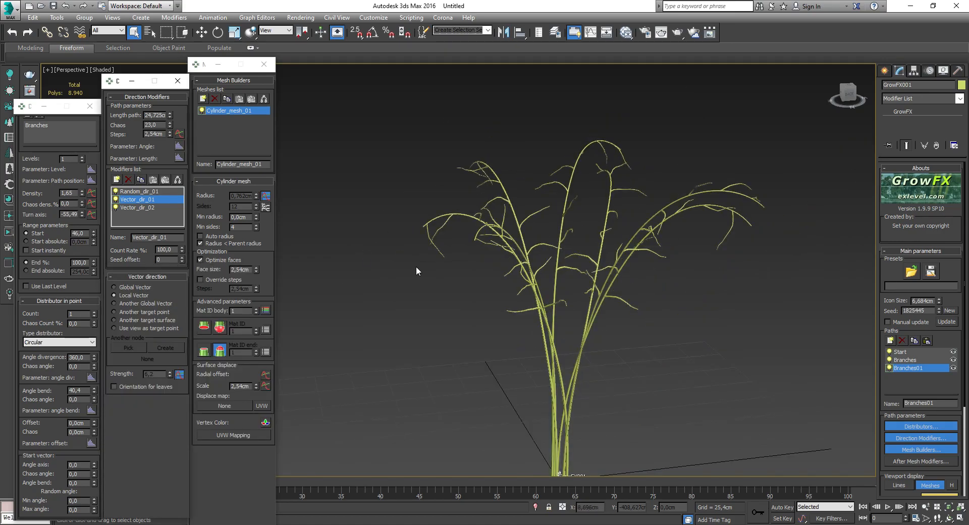
Add a Local Vector direction modifier with Strength 229.9 to Branches01, and set Density to 2.194 and Start to 41
left_click(116, 180)
left_click_drag(82, 193, 76, 173)
left_click_drag(93, 233, 94, 240)
scroll(544, 247, "up", 4)
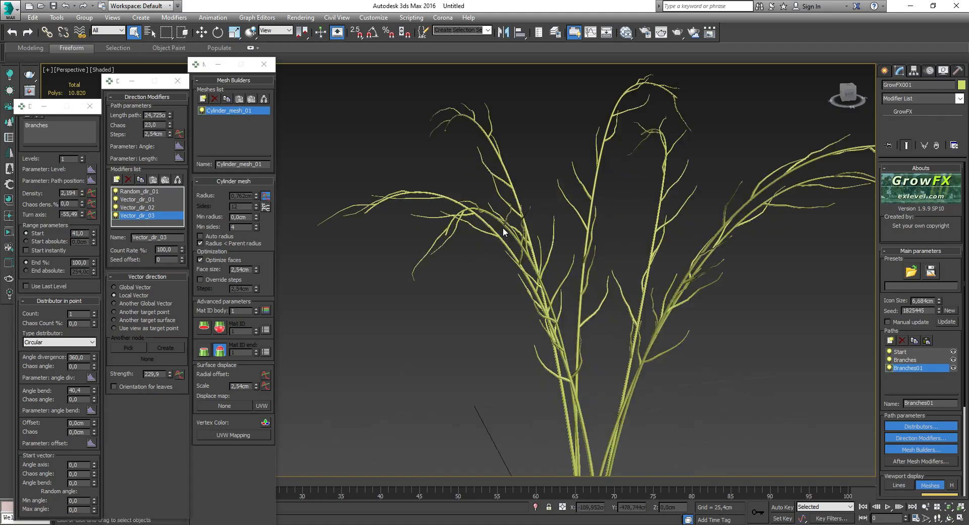
Set the Branches path Steps to 10 cm, checking the mesh density with edged faces temporarily shown
scroll(554, 241, "up", 4)
key("F4")
left_click(905, 360)
double_click(153, 135)
type("5")
key("Return")
scroll(740, 321, "down", 7)
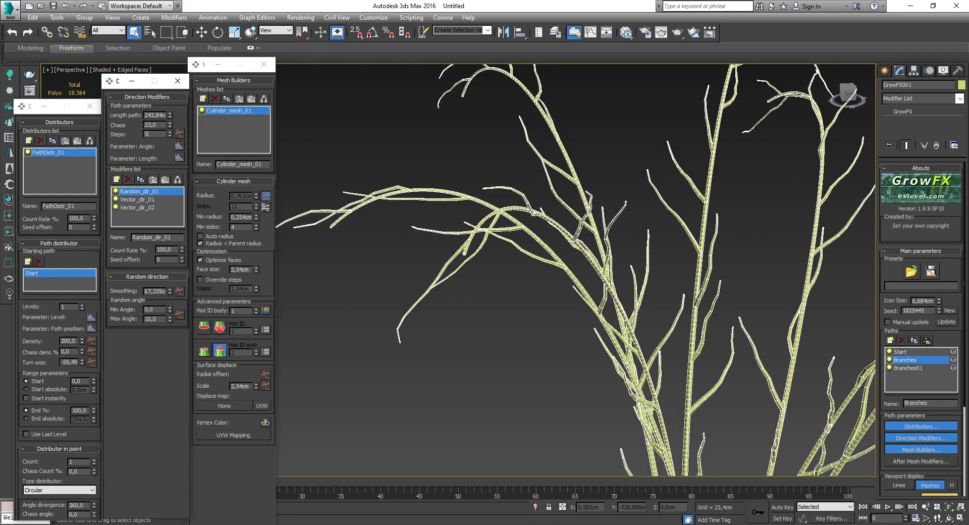
scroll(696, 348, "up", 4)
key("Return")
key("F4")
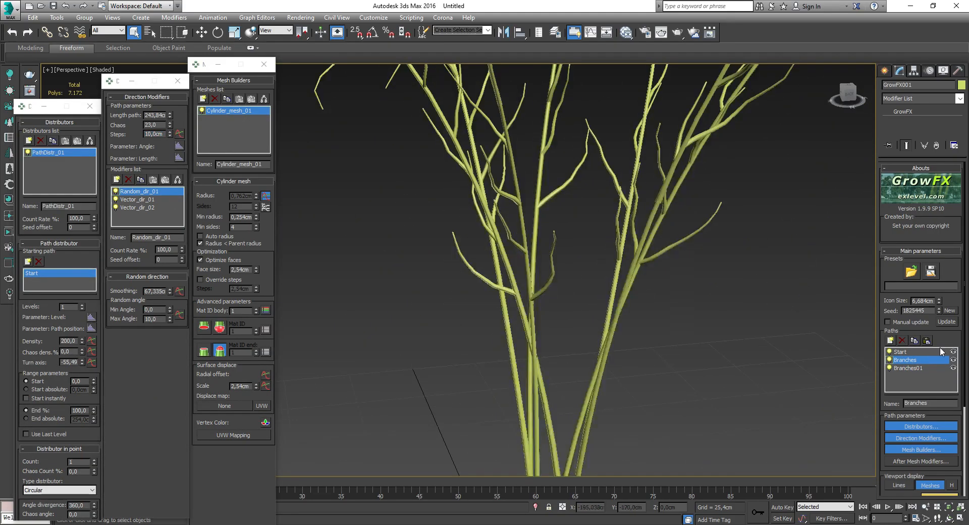
Set the Branches distributor's Density to 250
left_click(908, 367)
scroll(606, 227, "down", 5)
middle_click_drag(606, 227, 514, 216, "alt")
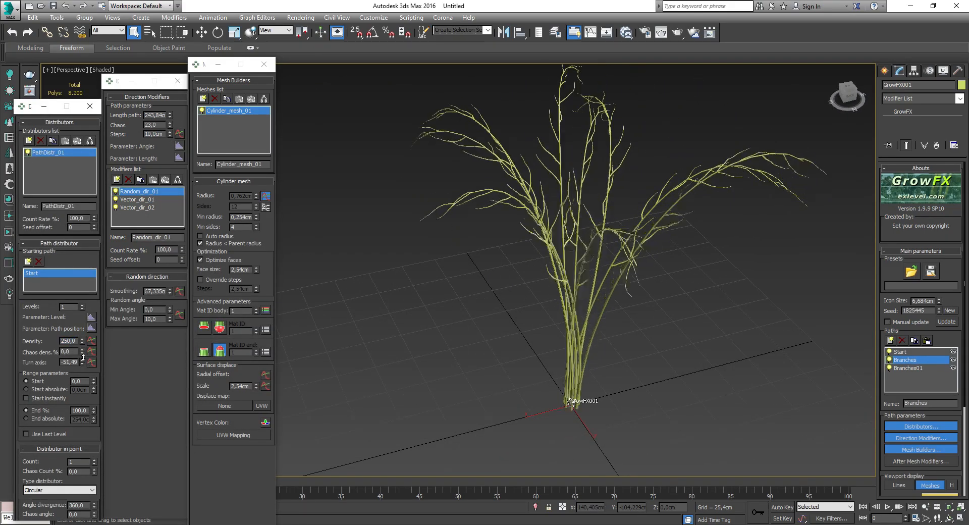
Fine-tune the Branches Turn axis repeatedly, checking the stem distribution from several sides
left_click_drag(82, 357, 83, 361)
middle_click_drag(449, 326, 565, 322, "alt")
left_click_drag(82, 361, 84, 262)
middle_click_drag(495, 288, 664, 329, "alt")
left_click_drag(83, 361, 82, 314)
middle_click_drag(651, 315, 580, 275, "alt")
left_click_drag(81, 362, 80, 337)
middle_click_drag(548, 318, 569, 385, "alt")
left_click_drag(82, 362, 82, 373)
middle_click_drag(601, 289, 517, 275, "alt")
left_click_drag(82, 361, 82, 339)
middle_click_drag(497, 282, 631, 257, "alt")
Add a new path with a Path distributor that uses Branches01 as its starting path
scroll(607, 235, "up", 5)
left_click(908, 367)
left_click(890, 341)
left_click(29, 141)
left_click(56, 196)
left_click(28, 262)
left_click(55, 297)
Add a Leaves mesh to the new path, with a path length of 22.86 cm and Density of 1.2
left_click(202, 98)
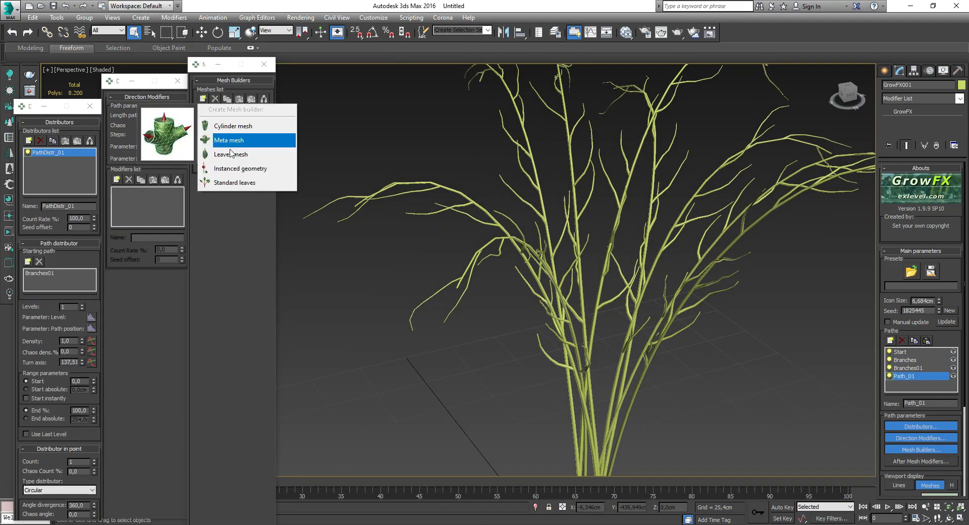
left_click(216, 136)
left_click_drag(170, 116, 170, 162)
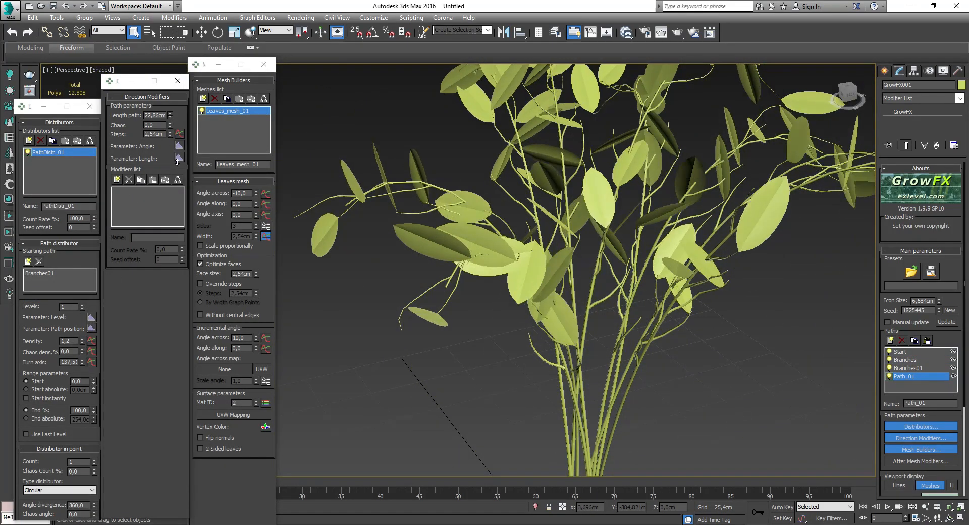
Reshape the Leaves mesh width graph into slender leaves, with Sides set to 1 and Optimize faces off
scroll(313, 217, "up", 4)
left_click(265, 237)
left_click_drag(267, 219, 237, 223)
left_click_drag(210, 386, 212, 427)
left_click(382, 219)
mouse_move(384, 248)
middle_mouse_down("alt")
mouse_move(399, 248)
mouse_move(373, 252)
middle_mouse_up("alt")
key("F4")
left_click(236, 315)
left_click(236, 315)
left_click(236, 315)
key("F4")
Add a Random direction modifier to the leaf path and raise its distributor's Density
left_click(117, 179)
left_click(132, 206)
scroll(577, 293, "down", 5)
middle_click_drag(578, 292, 626, 292, "alt")
left_click_drag(81, 342, 68, 188)
Add a Vector direction modifier with Strength 42.3 and set the leaf distributor's Density to 5.325 and path length to 32.918 cm
left_click(116, 179)
left_click(117, 219)
left_click_drag(170, 374, 170, 328)
scroll(498, 228, "up", 5)
middle_click_drag(499, 230, 535, 217, "alt")
left_click_drag(82, 340, 82, 325)
scroll(504, 262, "down", 4)
middle_click_drag(505, 262, 504, 278, "alt")
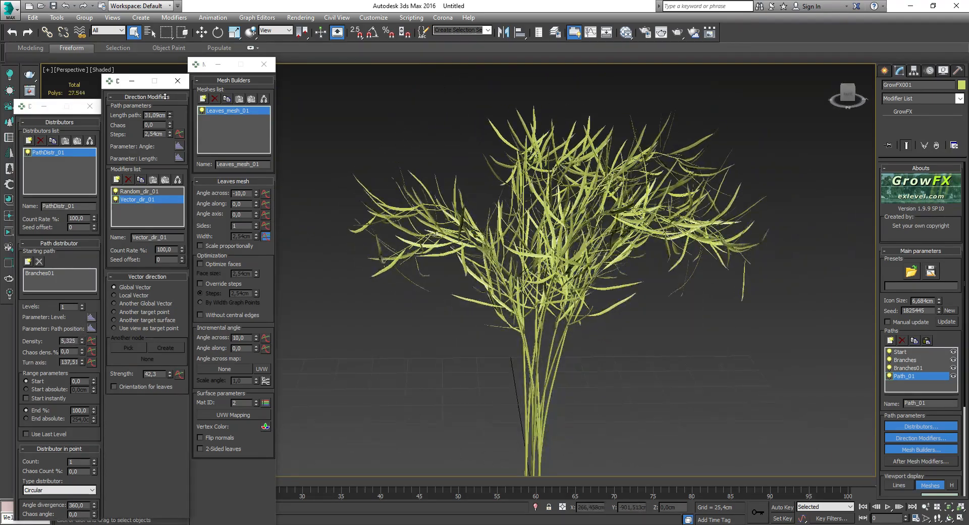
In the Slate Material Editor, duplicate the VRayMtl and wire both materials into slots 1 and 2 of a new Multi/Sub-Object material
left_click(625, 32)
left_click(584, 109)
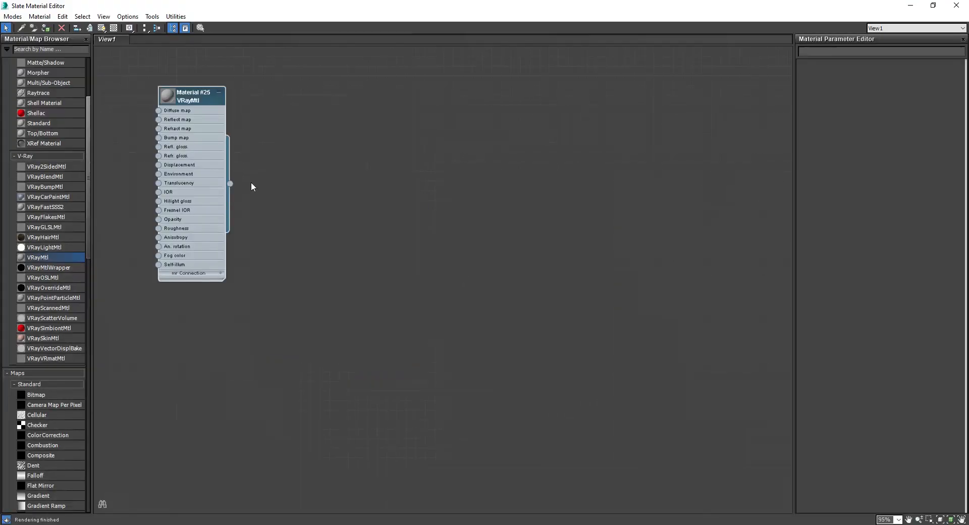
left_click_drag(194, 97, 355, 103)
scroll(69, 129, "up", 1)
left_click_drag(65, 121, 540, 129)
mouse_move(355, 106)
left_mouse_down("shift")
mouse_move(375, 364)
mouse_move(345, 335)
left_mouse_up("shift")
left_click_drag(391, 190, 510, 145)
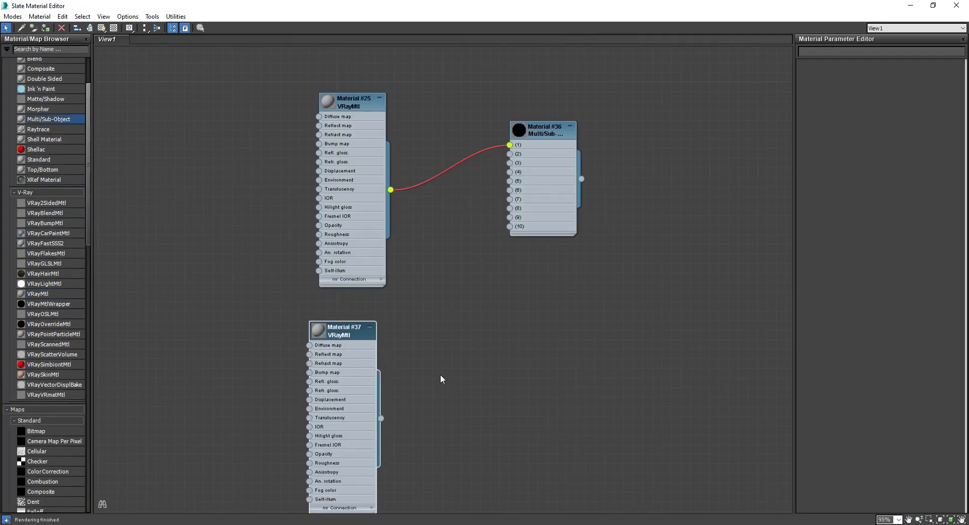
Give Material #25 an olive green diffuse color, white reflection and an RGlossiness of 0.8
double_click(367, 103)
left_click(854, 76)
left_click_drag(261, 87, 235, 105)
left_click_drag(348, 107, 375, 107)
left_click_drag(356, 117, 392, 116)
left_click(374, 151)
left_click(854, 95)
left_click(374, 151)
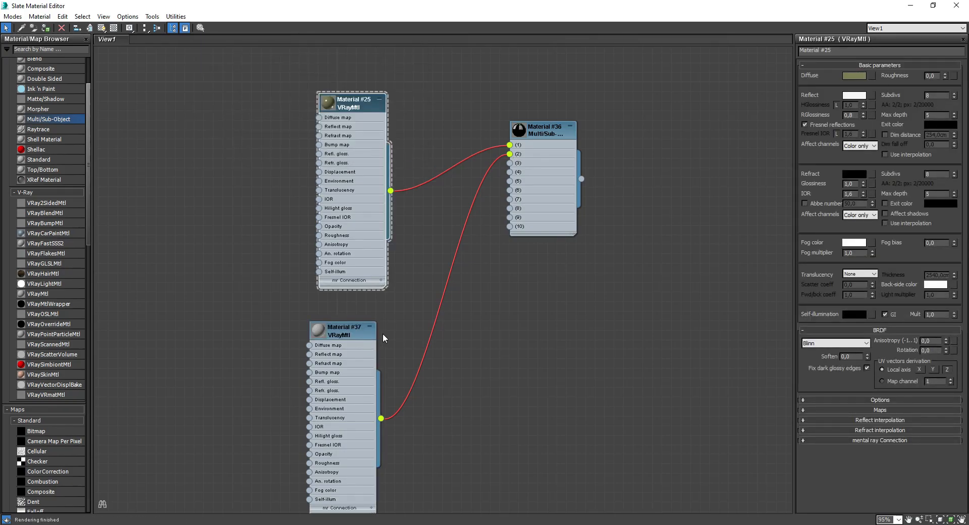
Give Material #37 a brown diffuse color, white reflection and an RGlossiness of 0.72
double_click(349, 330)
left_click(854, 75)
left_click(374, 151)
left_click(859, 96)
left_click_drag(353, 116, 392, 117)
left_click(374, 152)
left_click_drag(863, 115, 862, 120)
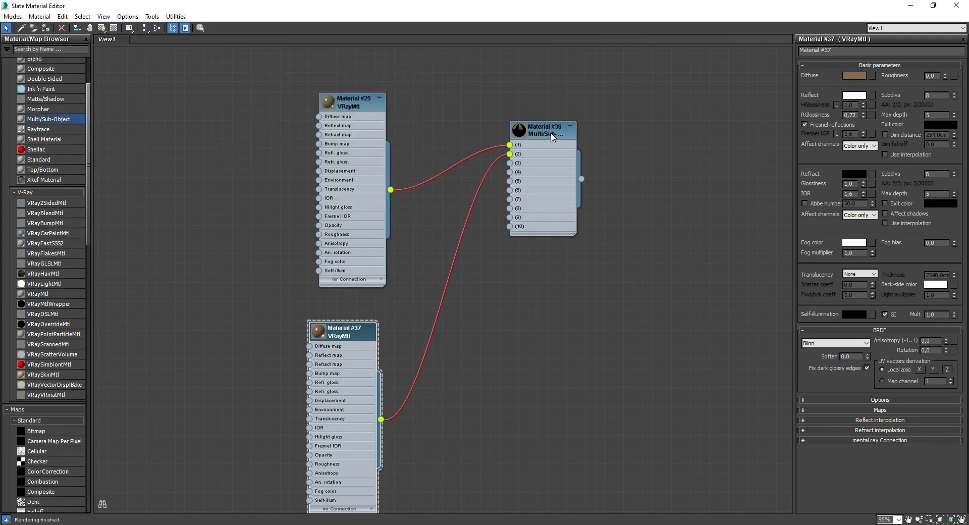
Assign the Multi/Sub-Object material to the plant and rename the Path_01 path as Leaves
double_click(353, 104)
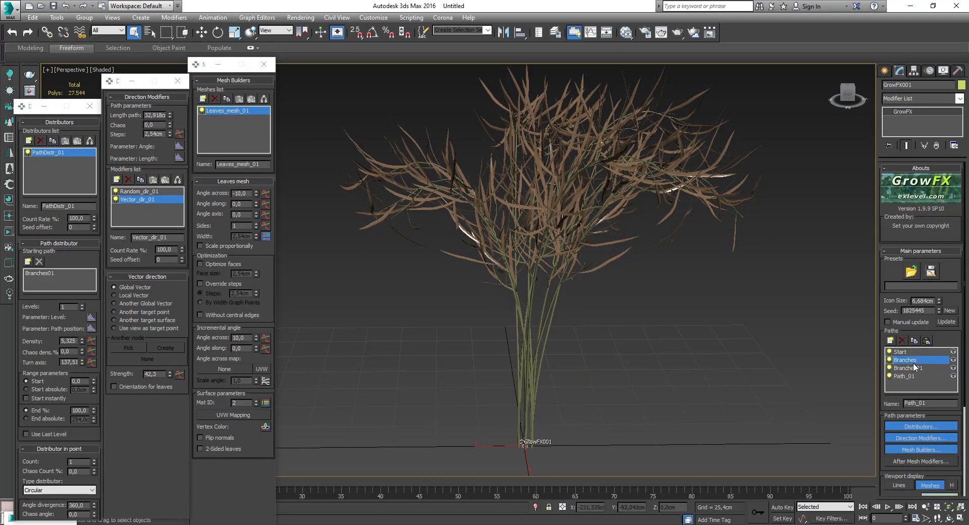
left_click(906, 376)
type("Leaves")
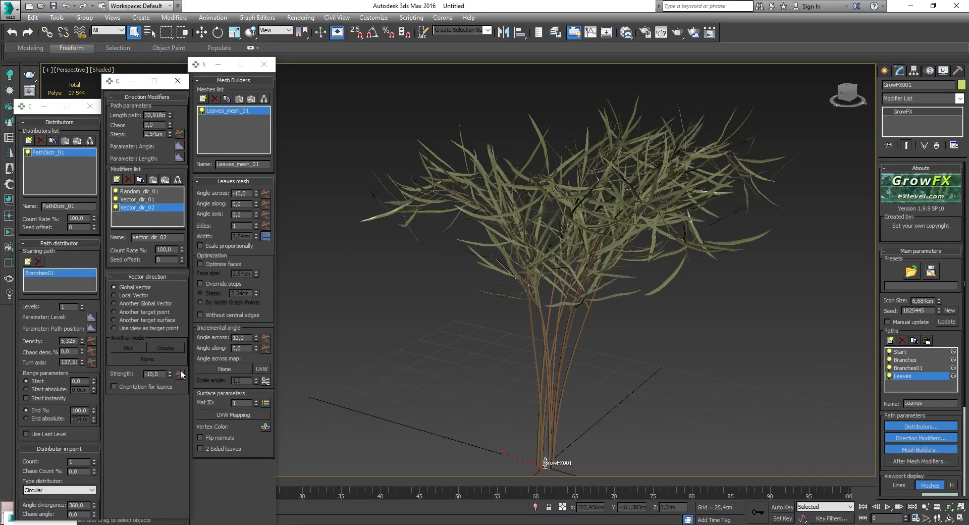
Shape the Vector Strength graph of the Leaves path's Vector_dir_02 modifier by moving its curve points
left_click(180, 373)
left_click_drag(288, 293, 288, 351)
middle_click_drag(288, 350, 197, 353)
scroll(203, 305, "down", 5)
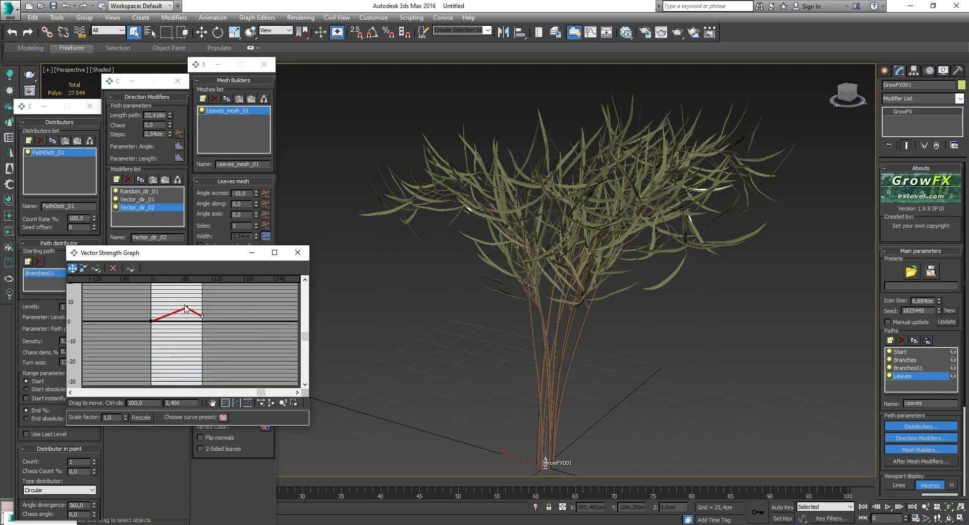
left_click_drag(186, 307, 187, 341)
left_click_drag(126, 417, 187, 252)
left_click_drag(151, 321, 150, 310)
left_click_drag(187, 342, 187, 324)
scroll(184, 303, "down", 5)
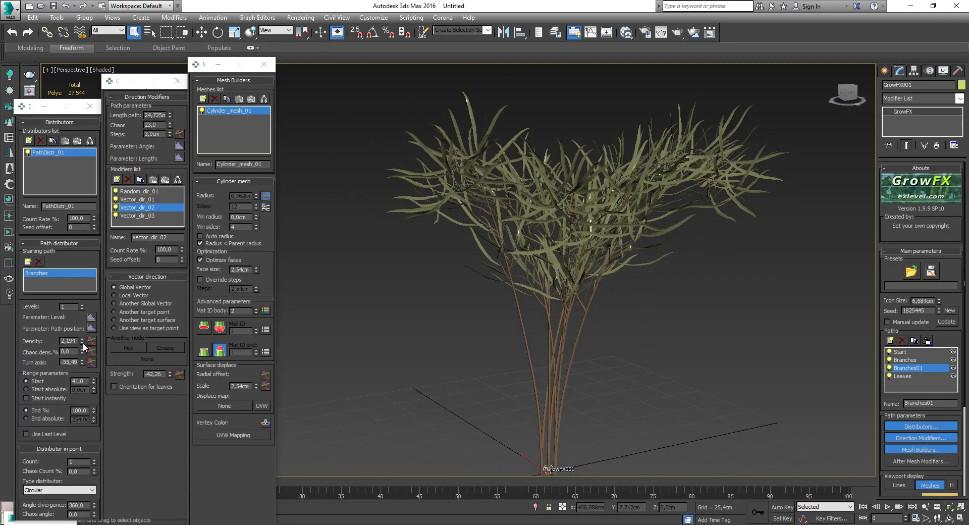
Set the Start range of the Branches01 distributor to 12 so the side branches begin lower on the stems
left_click_drag(94, 382, 94, 398)
middle_click_drag(537, 253, 772, 353, "alt")
key("s")
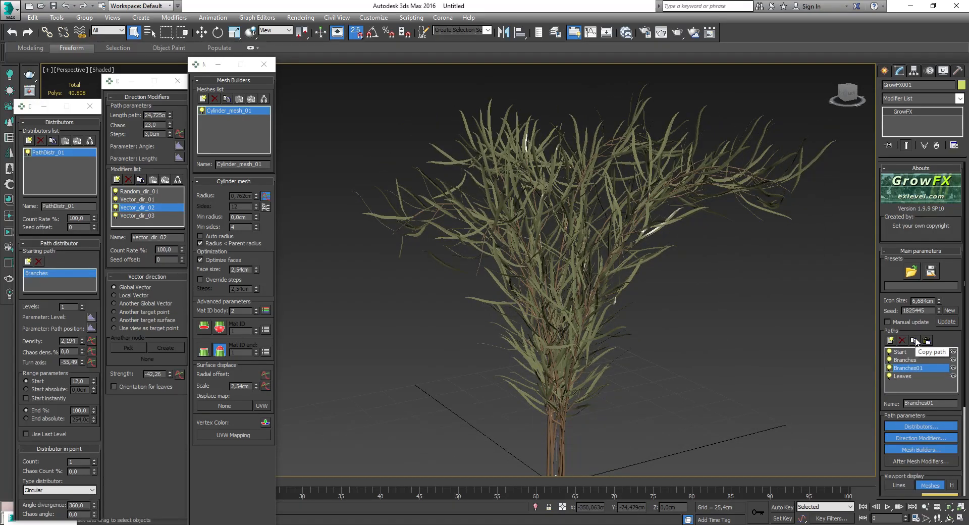
Duplicate the Branches01 path and set the copy's path length to about 39.07 cm and Density to 0.636
left_click(915, 359)
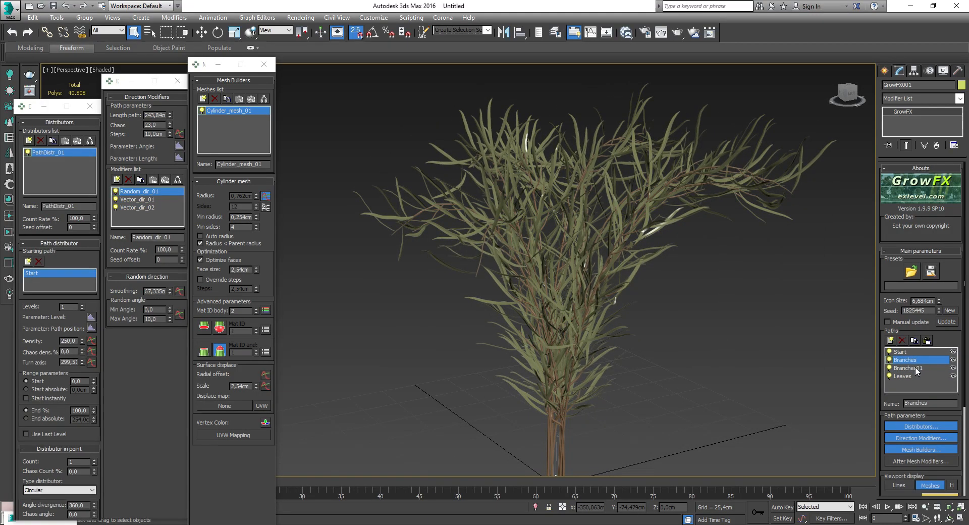
left_click(916, 370)
left_click(915, 341)
left_click(927, 342)
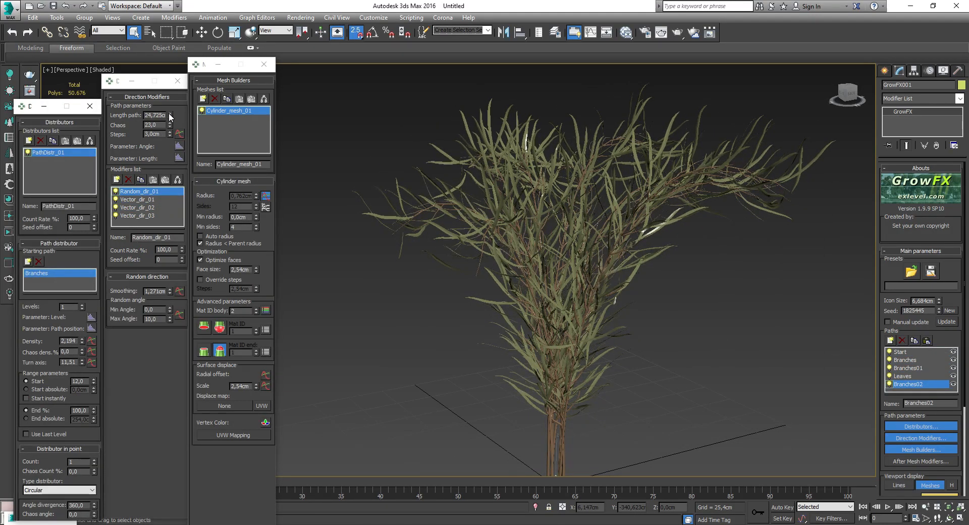
left_click_drag(170, 115, 170, 91)
scroll(438, 217, "up", 4)
left_click_drag(83, 341, 85, 373)
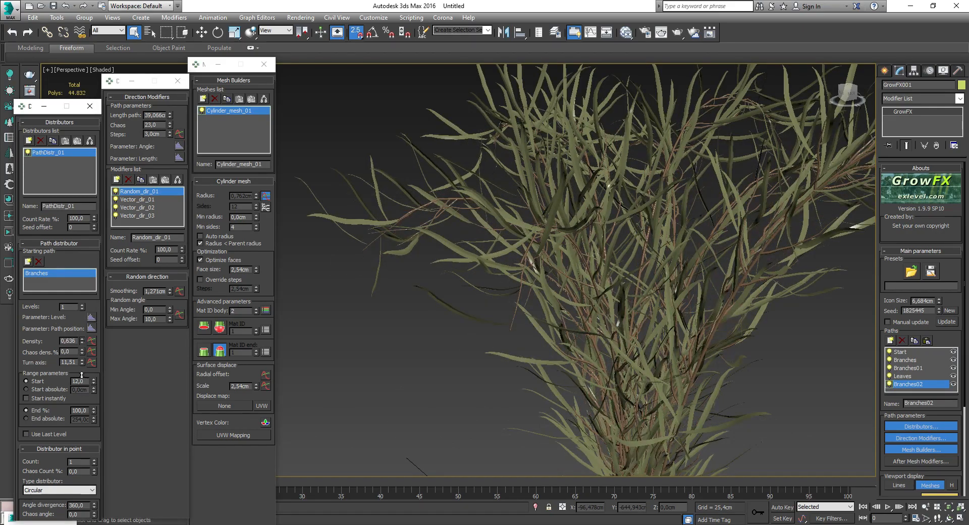
Hide the Leaves and Branches01 paths, and set Branches02 to Density 0.296, Start 2 and path length about 74.3 cm
left_click_drag(170, 87, 170, 84)
middle_click_drag(444, 262, 520, 255, "alt")
scroll(454, 273, "down", 4)
scroll(525, 267, "up", 3)
left_click(953, 376)
left_click(953, 368)
left_click_drag(83, 342, 84, 361)
middle_click_drag(524, 263, 529, 273, "alt")
left_click_drag(93, 382, 94, 391)
left_click_drag(170, 115, 171, 103)
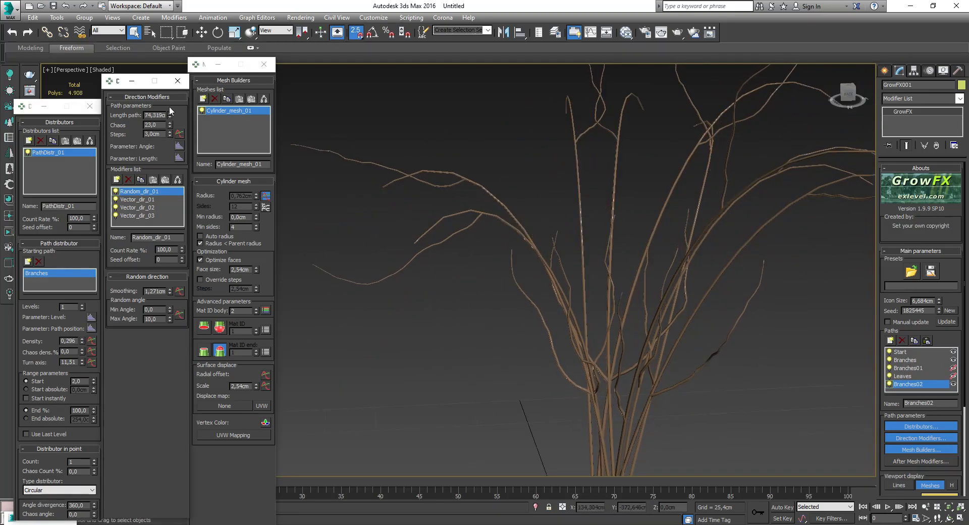
Disable Vector_dir_01 on Branches02, set Vector_dir_02's Strength to -63.018 and adjust the Strength of Vector_dir_03
left_click(120, 199)
left_click(115, 199)
left_click(138, 207)
left_click_drag(170, 374, 180, 410)
left_click(152, 216)
left_click_drag(168, 349, 169, 328)
middle_click_drag(631, 273, 696, 280, "alt")
scroll(696, 280, "down", 3)
middle_click_drag(477, 263, 585, 268, "alt")
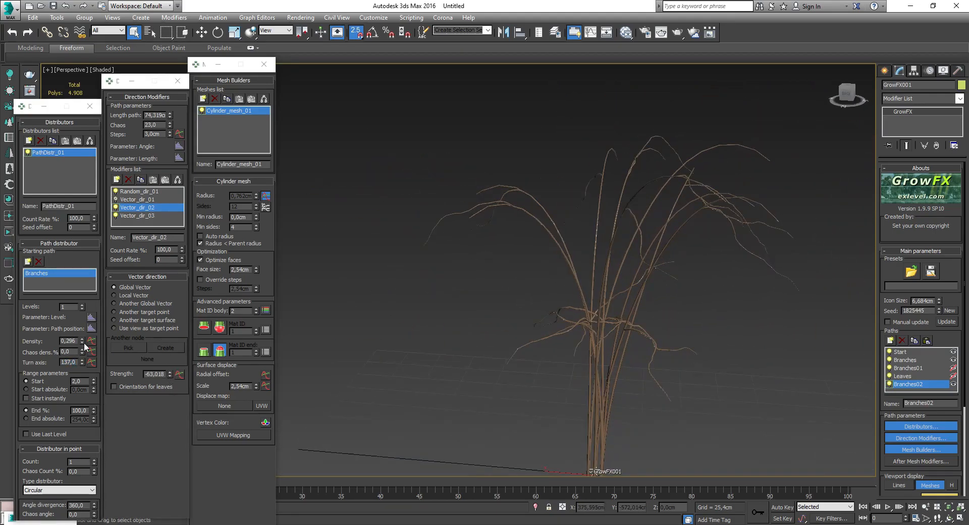
Raise the Branches02 Density to 0.396 and adjust its Angle bend, checking the drooping branches up close
left_click_drag(84, 334, 84, 331)
left_click_drag(48, 345, 48, 257)
left_click_drag(95, 451, 95, 439)
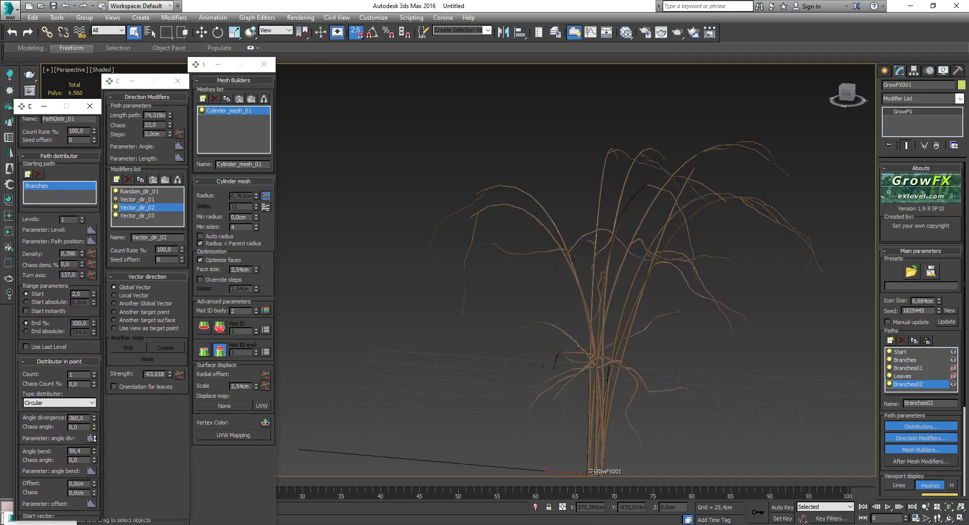
scroll(558, 289, "up", 5)
scroll(559, 289, "down", 6)
middle_click_drag(558, 289, 600, 226, "alt")
scroll(590, 343, "up", 3)
middle_click_drag(580, 341, 513, 320)
scroll(513, 320, "up", 1)
Duplicate Branches02 as a path growing from Branches02, with length about 26.76 cm, Density 0.766 and Start 26
left_click(922, 340)
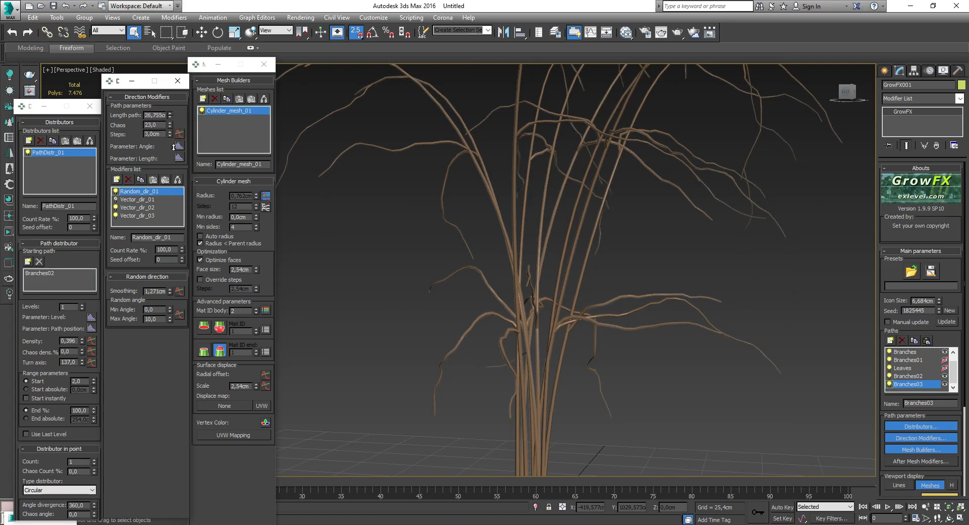
scroll(523, 335, "down", 5)
middle_click_drag(523, 335, 548, 353, "alt")
left_click(952, 485)
middle_click_drag(540, 253, 542, 273, "alt")
left_click_drag(82, 340, 82, 321)
middle_click_drag(548, 341, 424, 329, "alt")
left_click_drag(94, 381, 89, 369)
middle_click_drag(482, 291, 501, 244, "alt")
middle_click_drag(661, 316, 644, 305, "alt")
Duplicate Branches03 as a path growing from Branches03, with Density 1.516 and path length 6.154 cm
left_click(914, 341)
left_click(926, 341)
left_click(40, 273)
left_click(39, 262)
left_click(28, 262)
left_click(504, 287)
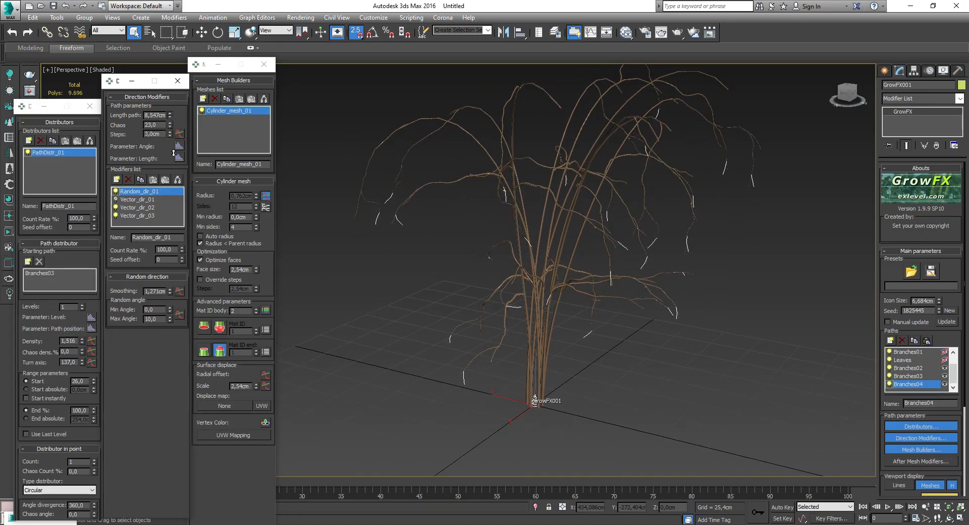
left_click_drag(174, 153, 174, 161)
left_click(933, 168)
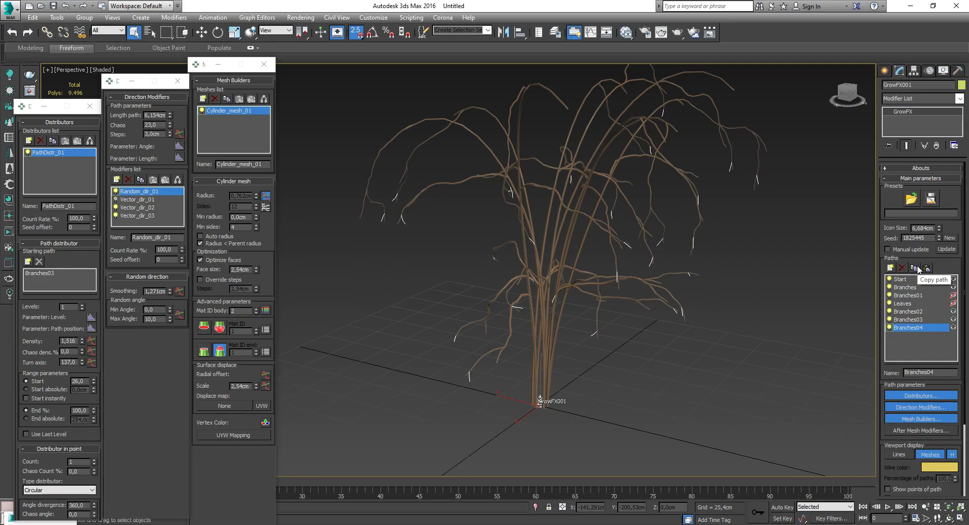
middle_click_drag(617, 280, 637, 284)
left_click(914, 268)
left_click(27, 261)
left_click(76, 342)
left_click_drag(82, 341, 80, 314)
left_click(904, 269)
middle_click_drag(515, 220, 542, 229)
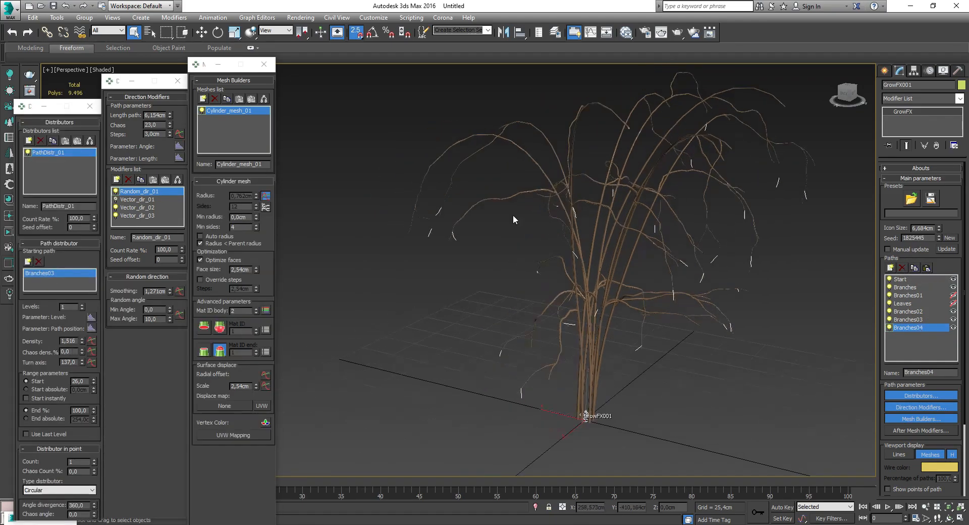
Add a new path named Fruits with a Path distributor that uses Branches04 as its starting path
scroll(542, 229, "up", 6)
left_click(890, 268)
left_click_drag(933, 372, 807, 360)
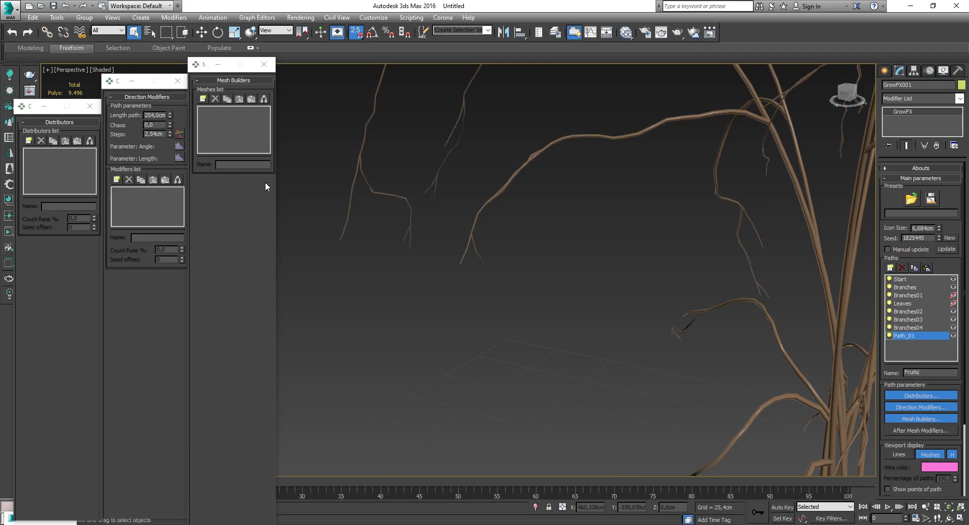
left_click(28, 142)
left_click(61, 196)
left_click(27, 260)
left_click(54, 340)
Add a Standard leaves mesh to Fruits using the 24-face rounded type, with Size 1.549 cm and Length/Width 1.43
left_click(203, 99)
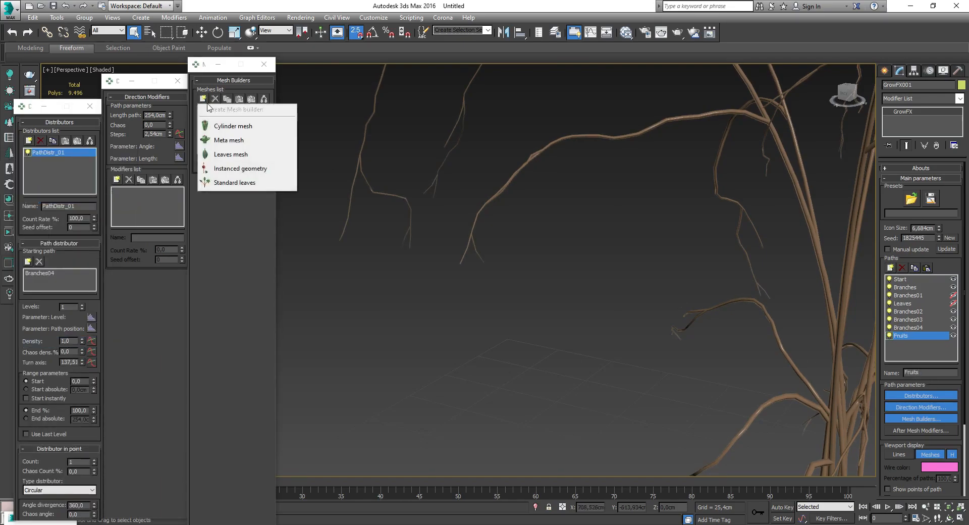
left_click(232, 179)
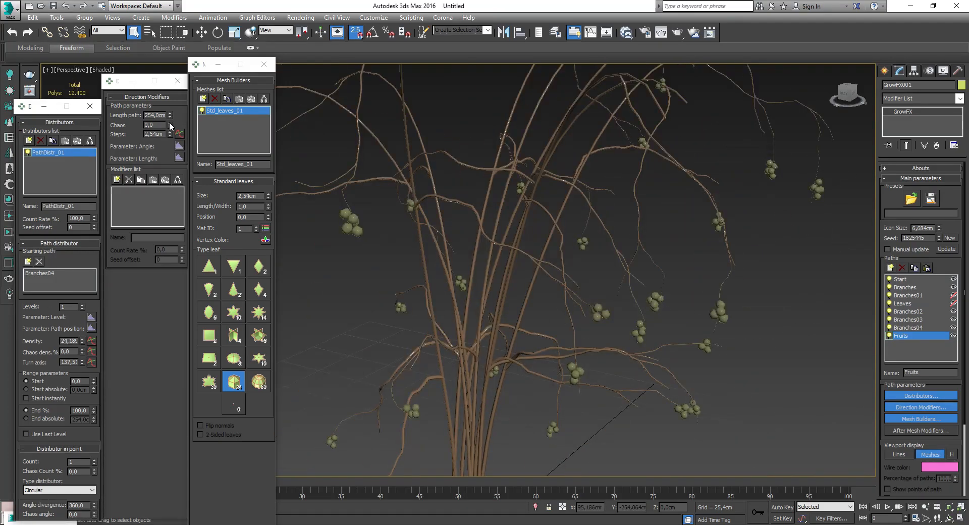
scroll(497, 319, "up", 10)
left_click_drag(268, 206, 268, 194)
left_click(268, 194)
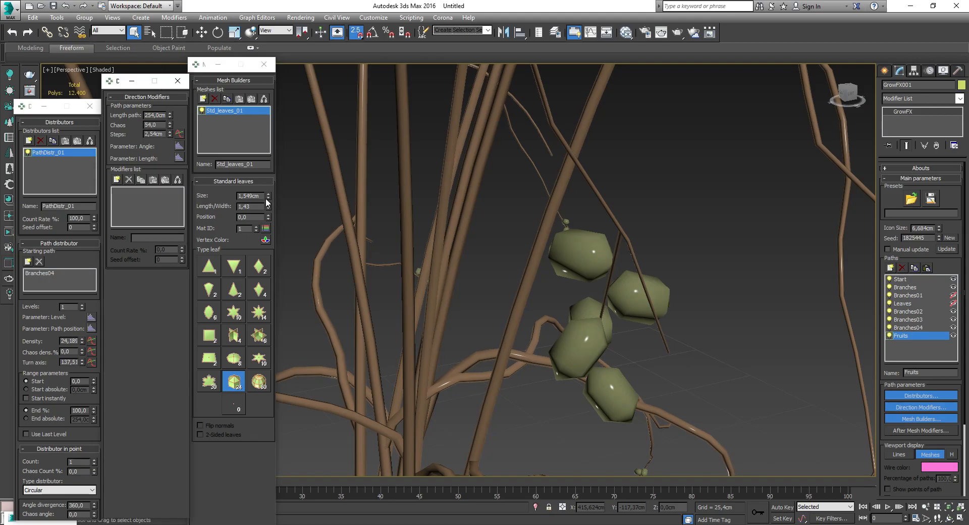
Make the Fruits Path position parameter affect the Std_leaves_01 Size with 51% Chaos, and set the fruit Size to 2.819 cm
left_click(92, 328)
left_click(196, 206)
left_click(407, 232)
left_click_drag(455, 212, 367, 239)
left_click(328, 304)
left_click(351, 313)
left_click(368, 336)
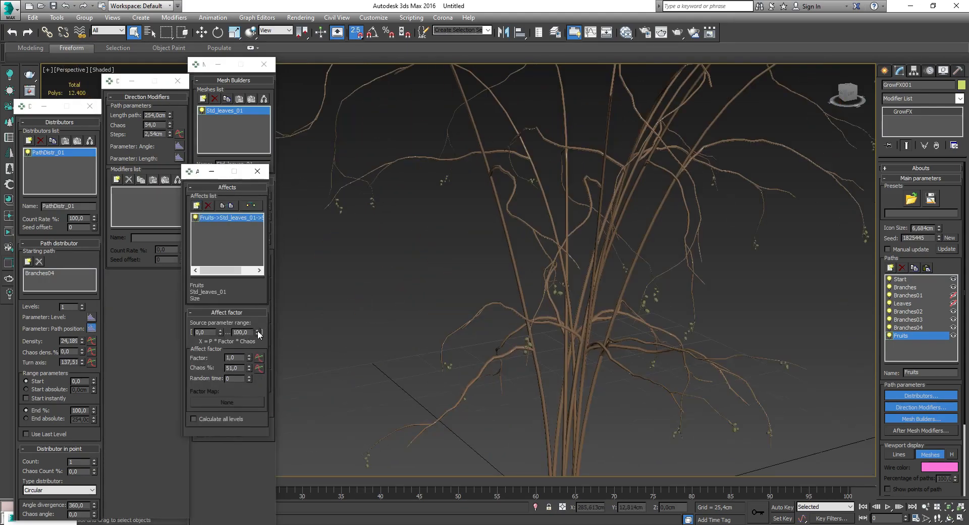
left_click(268, 198)
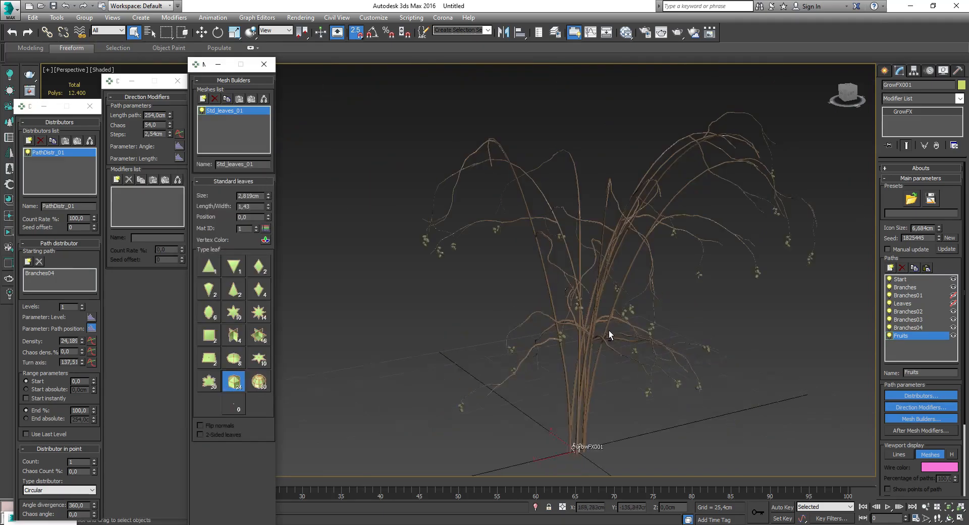
Show all paths again and retune the hanging branches, with Start 36 on Branches04, and Start 11 and length 36.208 cm on Branches02
scroll(575, 444, "up", 3)
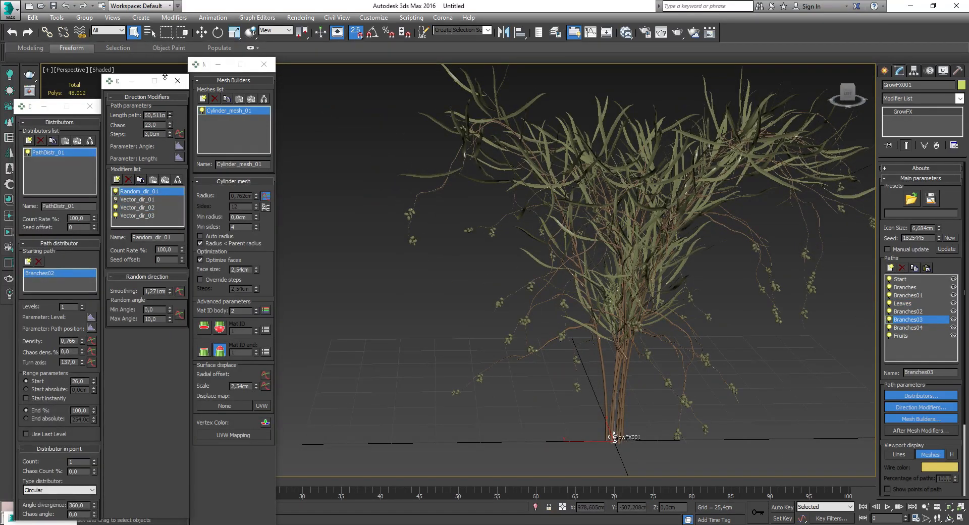
middle_click_drag(712, 282, 668, 293, "alt")
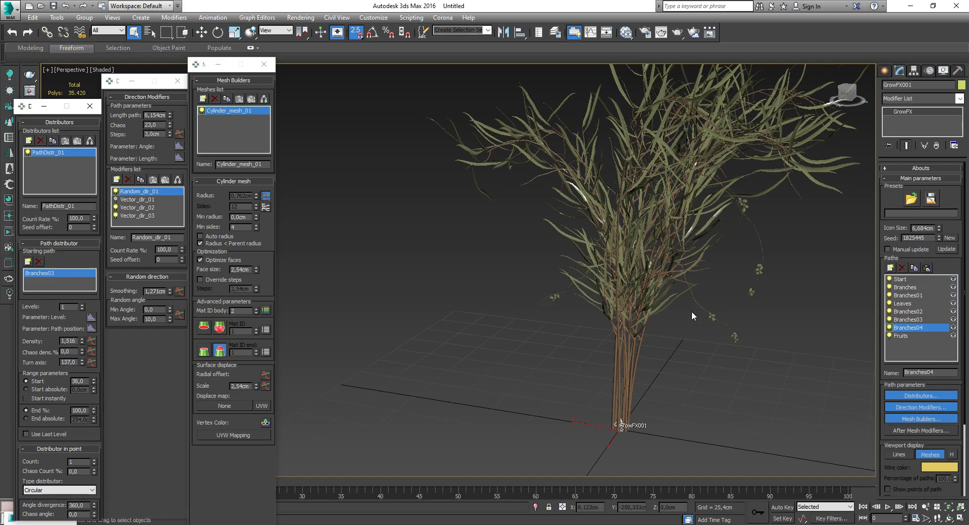
middle_click_drag(691, 316, 640, 306, "alt")
left_click(909, 320)
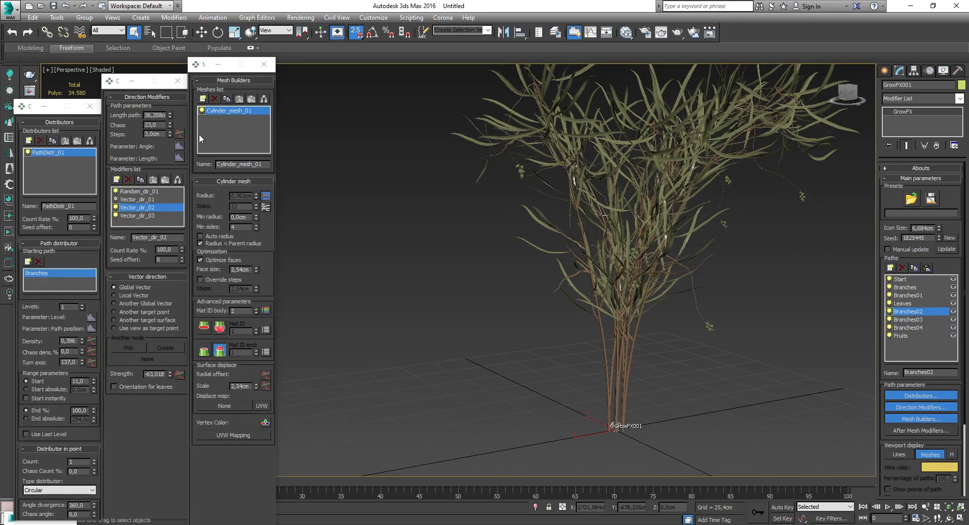
Give Fruits a Path Position distributor at 100% on Branches04 and Branches03 with Count 4, and set fruit Size to 3.017 cm
left_click(27, 261)
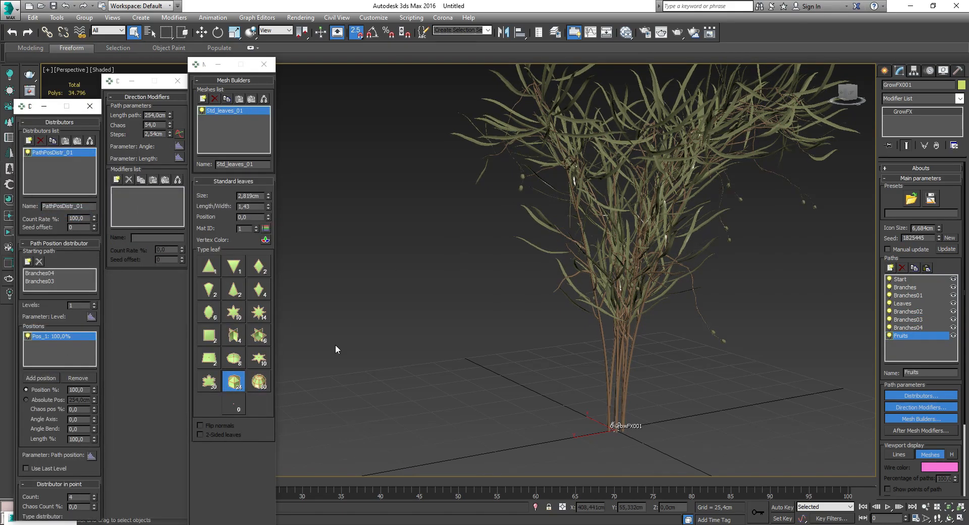
scroll(404, 257, "up", 5)
middle_click_drag(404, 258, 357, 243, "alt")
scroll(53, 407, "down", 5)
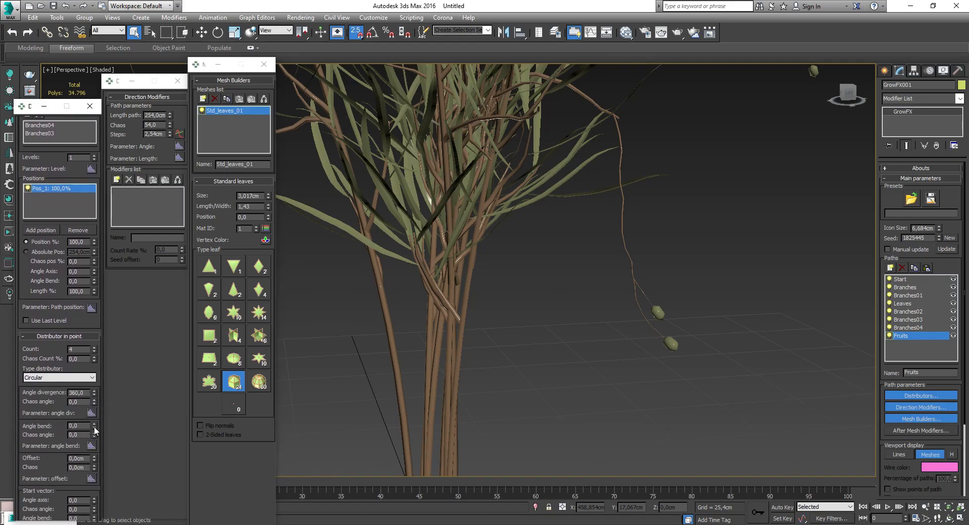
scroll(634, 340, "down", 10)
Set Branches03 to Start 0 and length 54.393 cm, and adjust the path lengths of Branches02 and Branches01
left_click(929, 311)
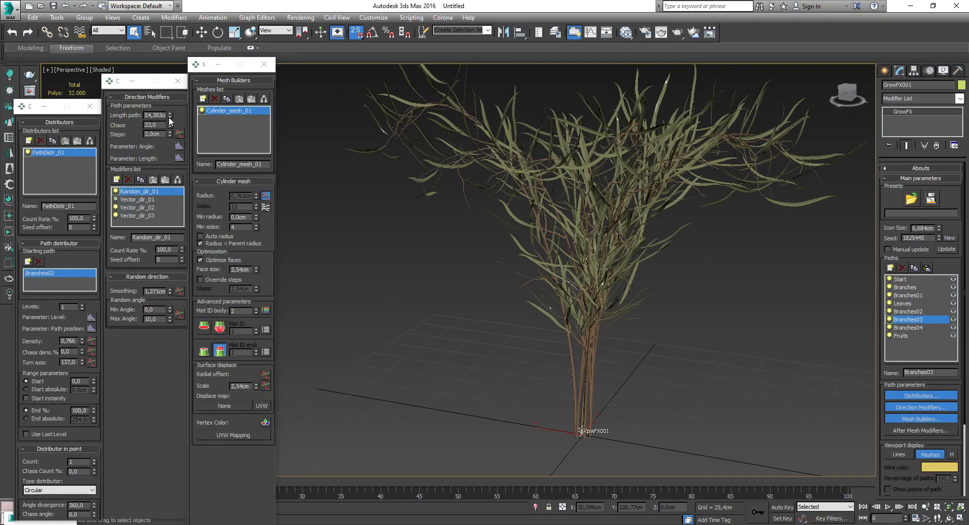
key("Up")
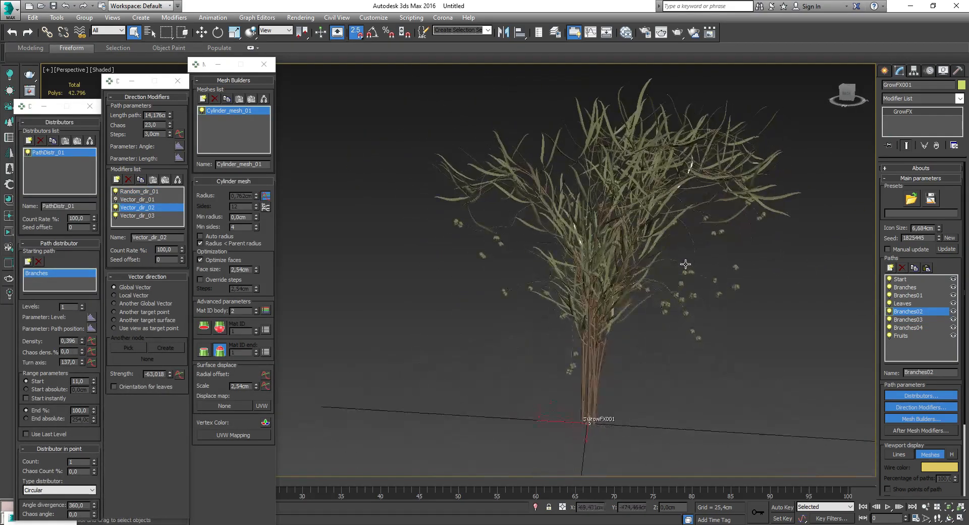
scroll(498, 289, "up", 6)
scroll(495, 292, "down", 4)
key("Up")
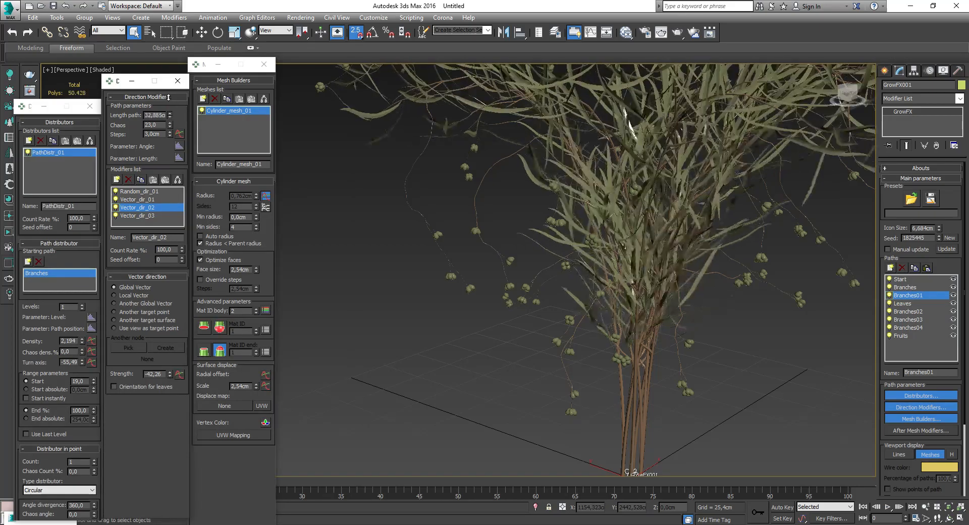
key("Down")
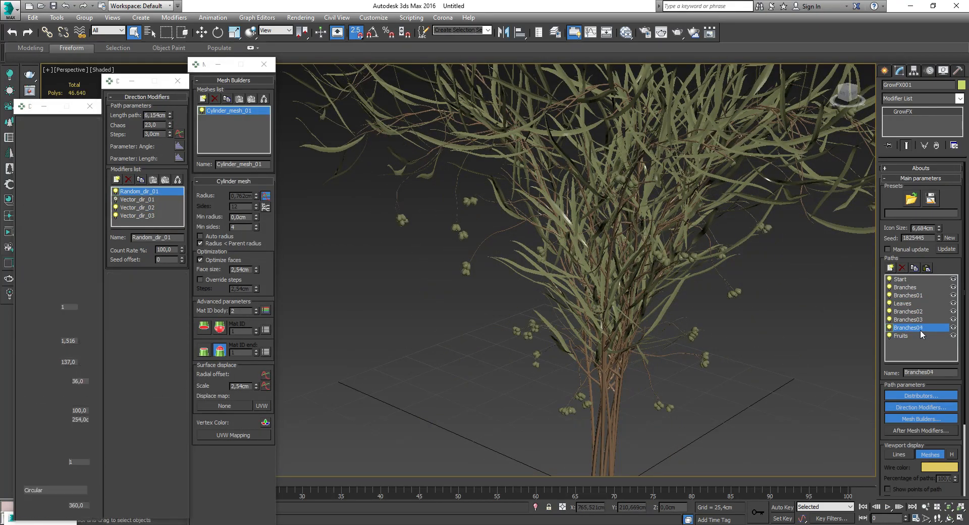
Retune the hanging branches, with Branches03 length 38.005 cm, and Branches02 Start 15, Density 0.746 and Vector_dir_02 Strength -63.018
right_click(93, 380)
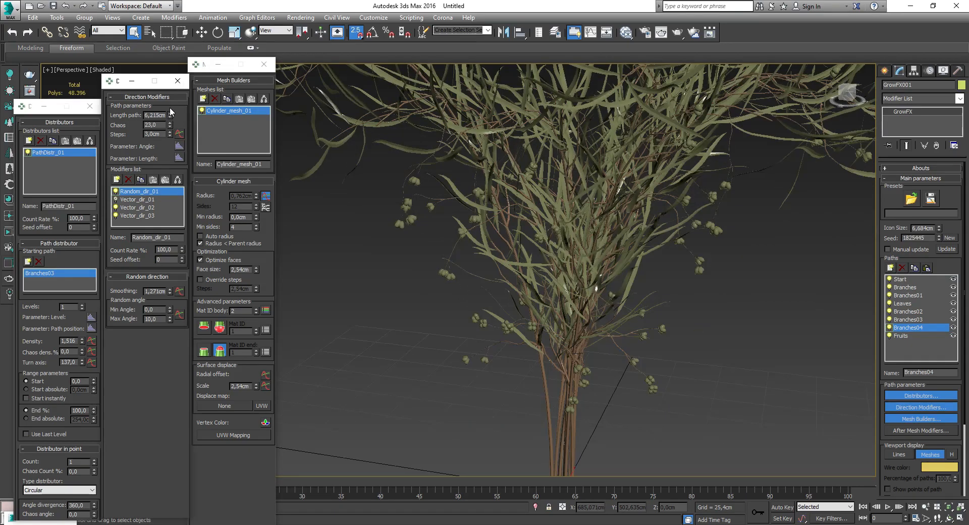
key("Up")
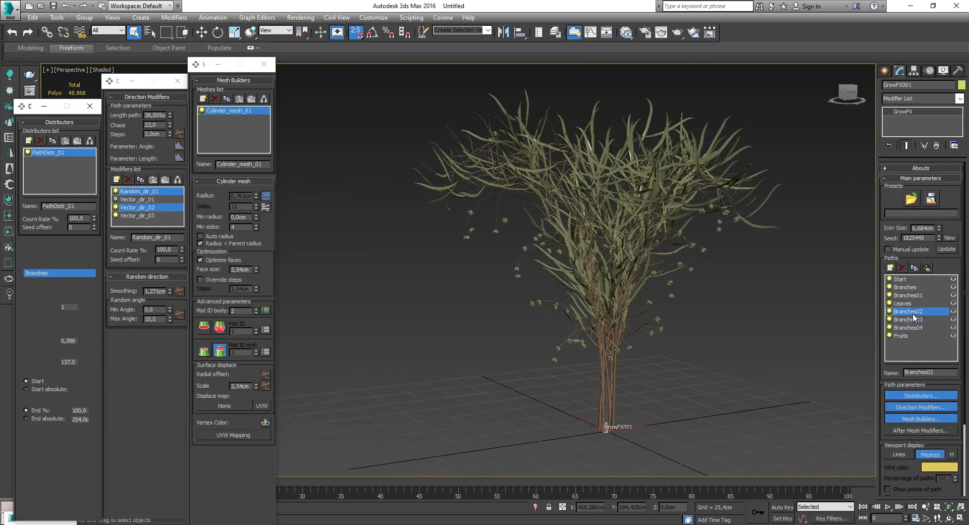
left_click_drag(97, 374, 96, 367)
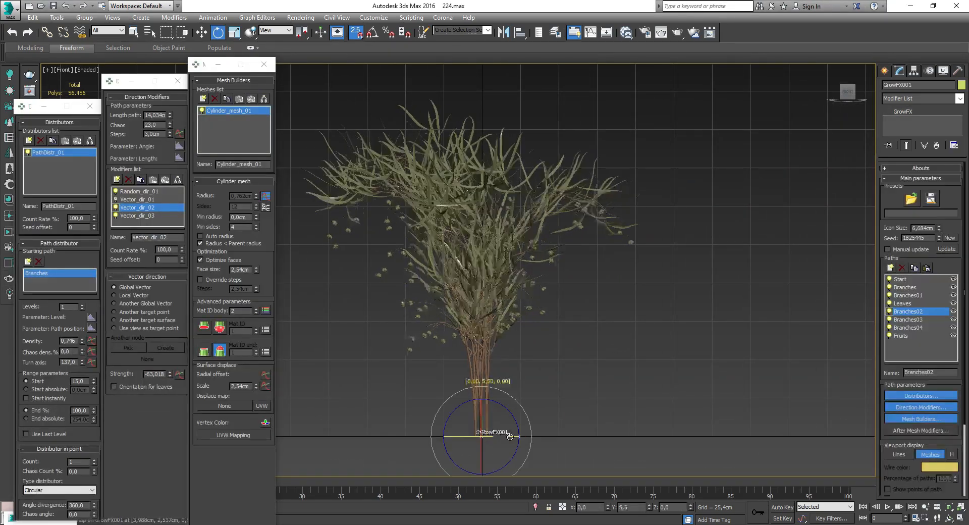
Draw a vase profile line around one side of the stem bases in the Front view and smooth its middle vertex into a curve
left_click(656, 309)
left_click(900, 87)
left_click(902, 144)
middle_click_drag(506, 312, 494, 260)
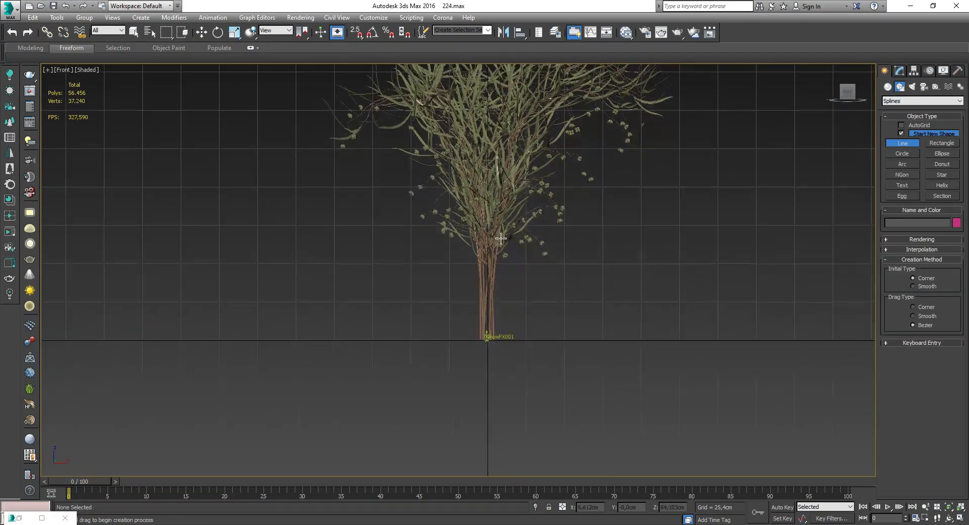
scroll(470, 344, "up", 8)
left_click(449, 349)
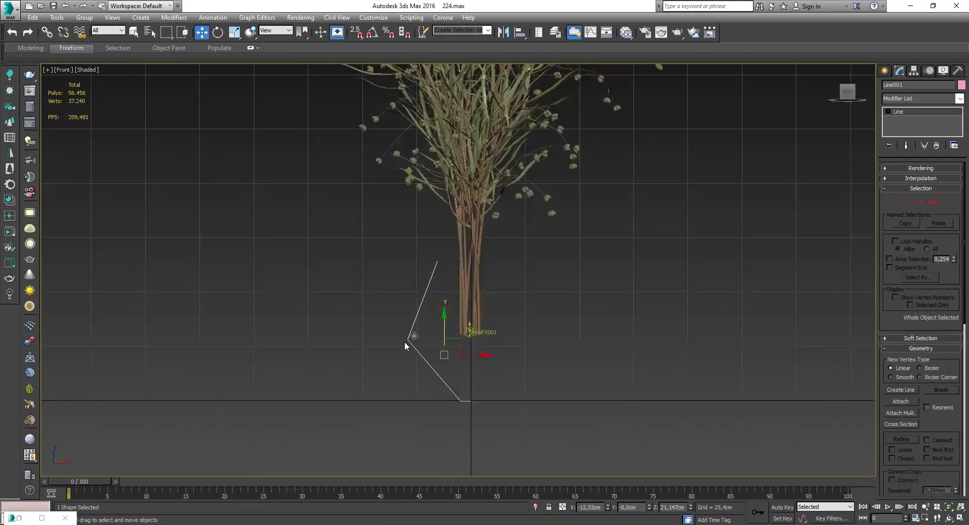
scroll(405, 341, "up", 2)
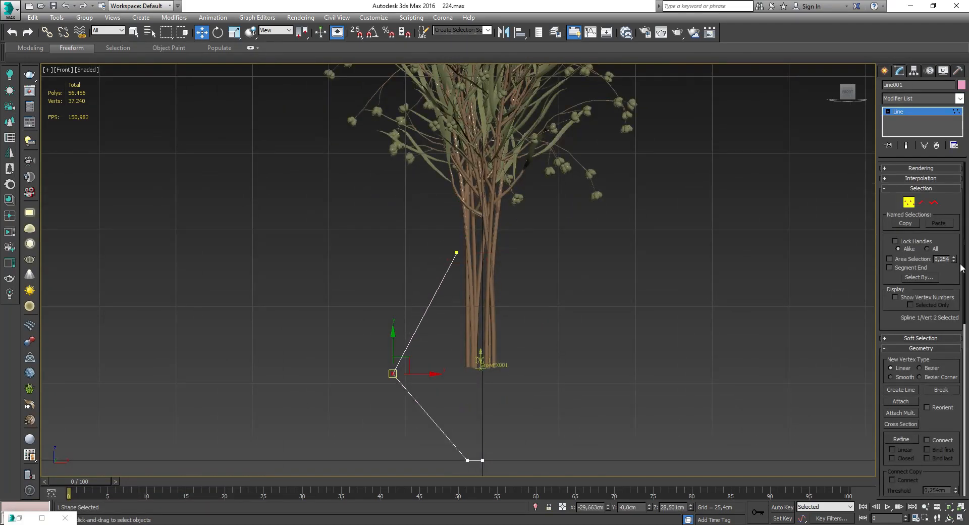
scroll(957, 396, "down", 5)
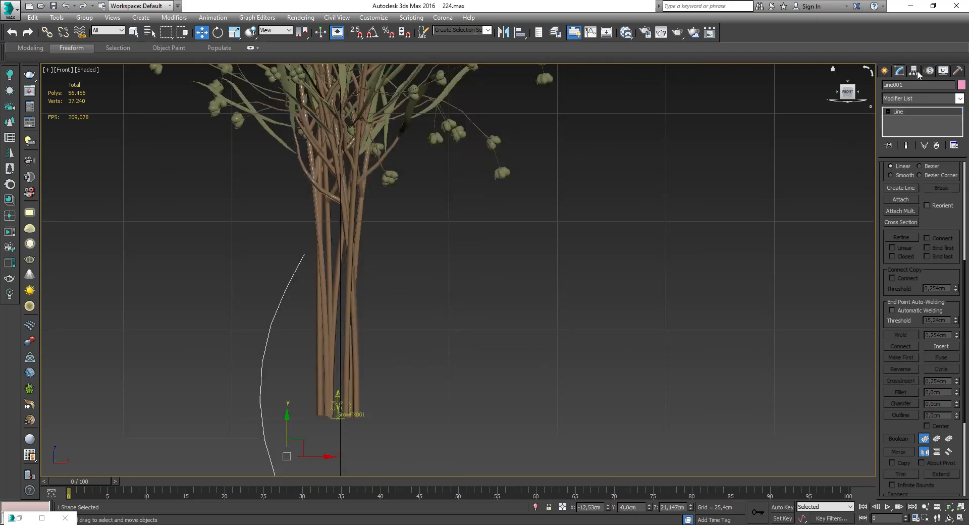
Place the profile line's pivot on the central axis and revolve the profile into a vase with Lathe
left_click(921, 135)
left_click(900, 71)
left_click(960, 98)
key("l")
key("Return")
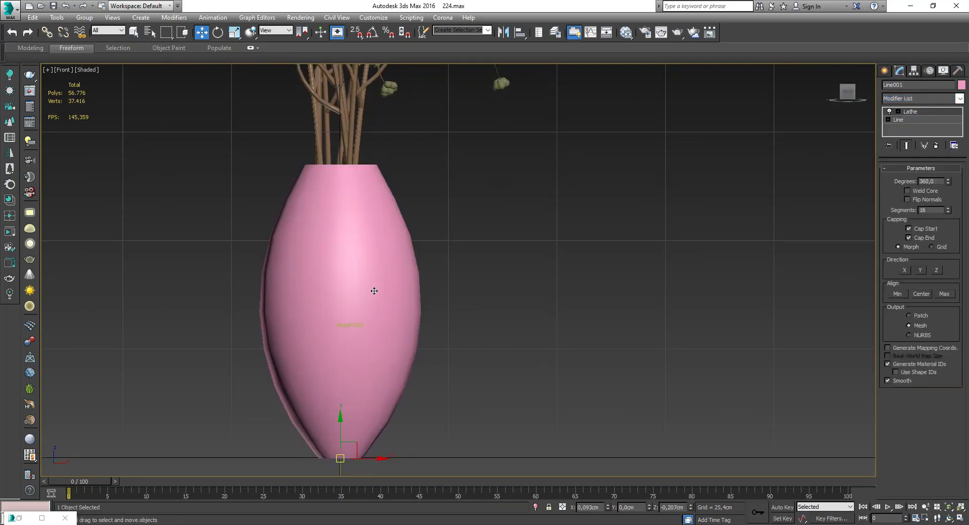
Scale the lathed vase horizontally about its axis to about 82.6 percent, keeping its height
left_click(908, 121)
left_click(910, 112)
scroll(441, 283, "down", 5)
middle_click_drag(441, 283, 407, 289, "alt")
scroll(419, 285, "up", 4)
key("r")
left_click_drag(388, 442, 390, 461)
left_click(960, 98)
left_click(385, 282)
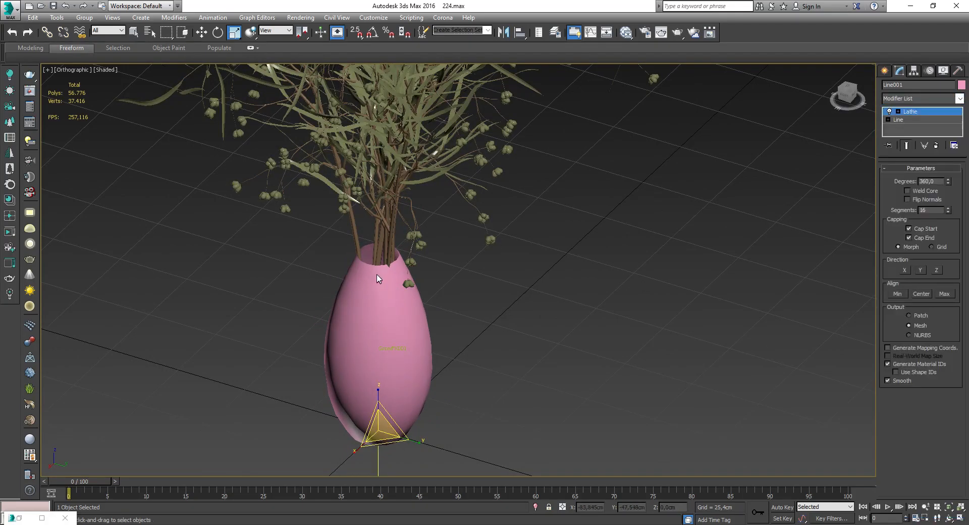
Reshape the profile line under the Lathe in the Front wireframe view so the vase gets a wider base
key("f")
key("F3")
left_click(899, 120)
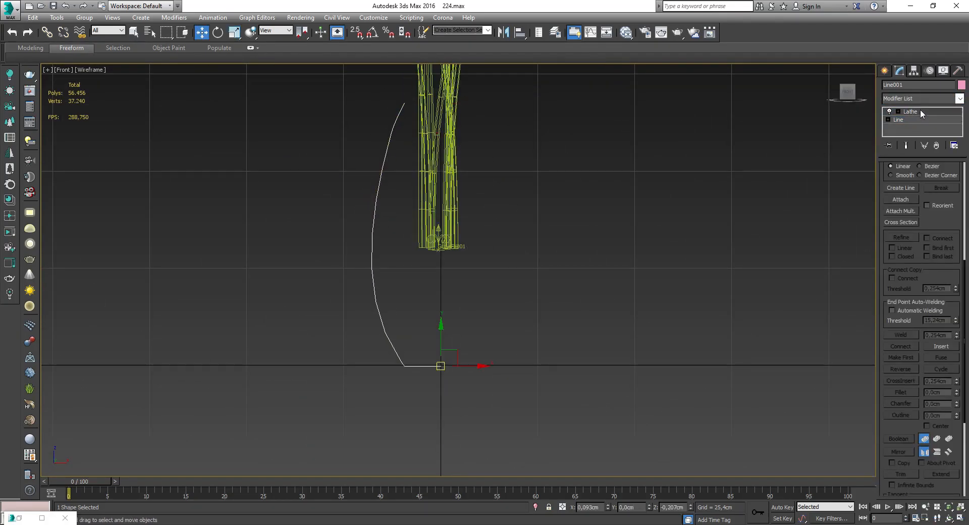
left_click(920, 112)
scroll(410, 128, "up", 4)
left_click(907, 120)
Add an Edit Poly modifier to the vase, remove the surplus edge rings below the rim, and select the opening's border
key("1")
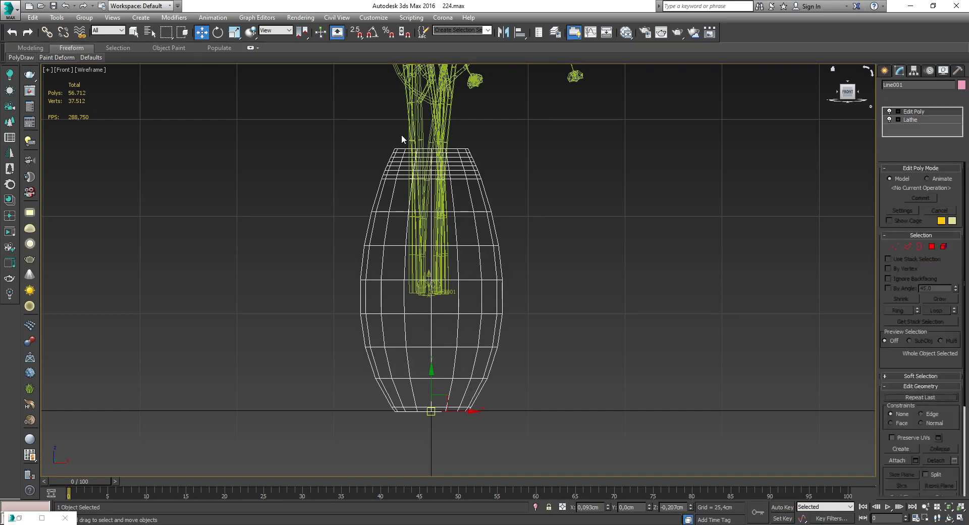
scroll(401, 134, "up", 5)
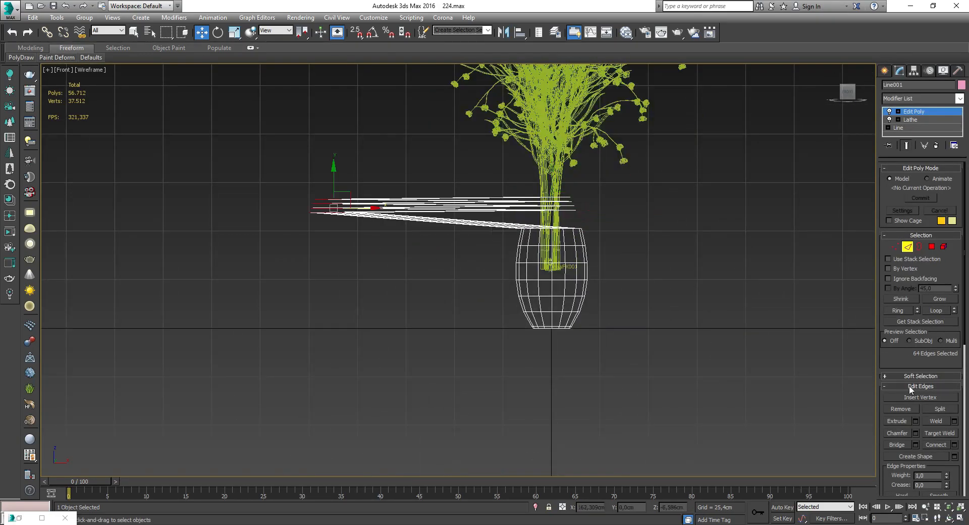
left_click(900, 399)
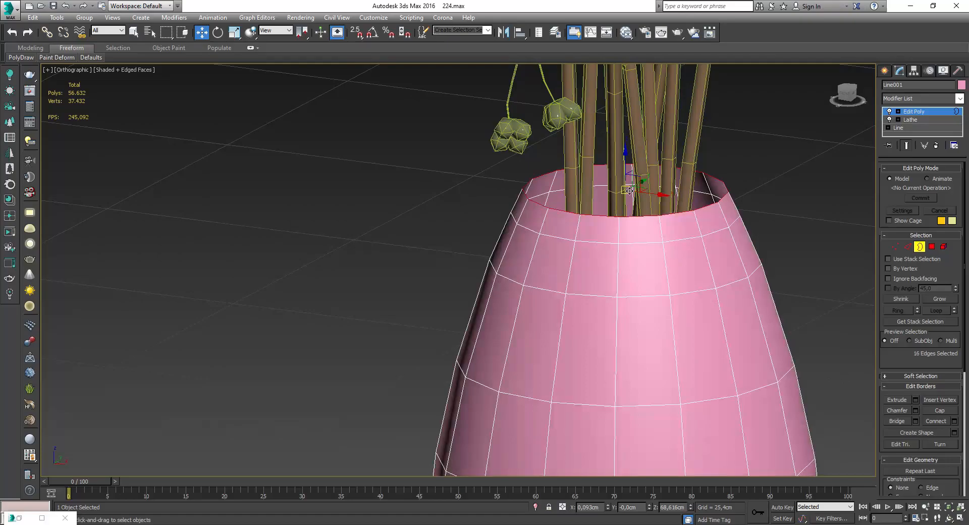
left_click(918, 246)
left_click(919, 247)
Add a Shell modifier to the vase with an Outer Amount of 0.559 cm
left_click(960, 98)
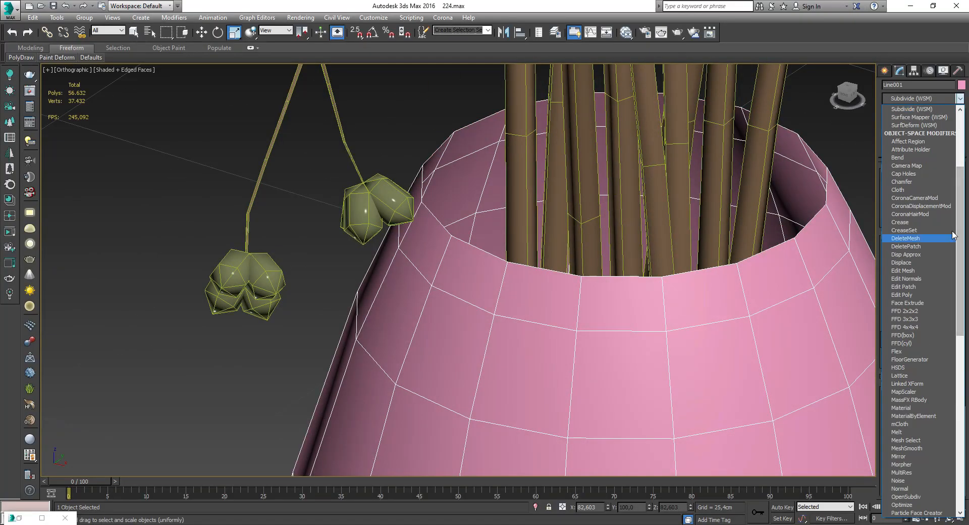
left_click_drag(960, 238, 960, 411)
left_click(908, 224)
left_click_drag(953, 193, 957, 227)
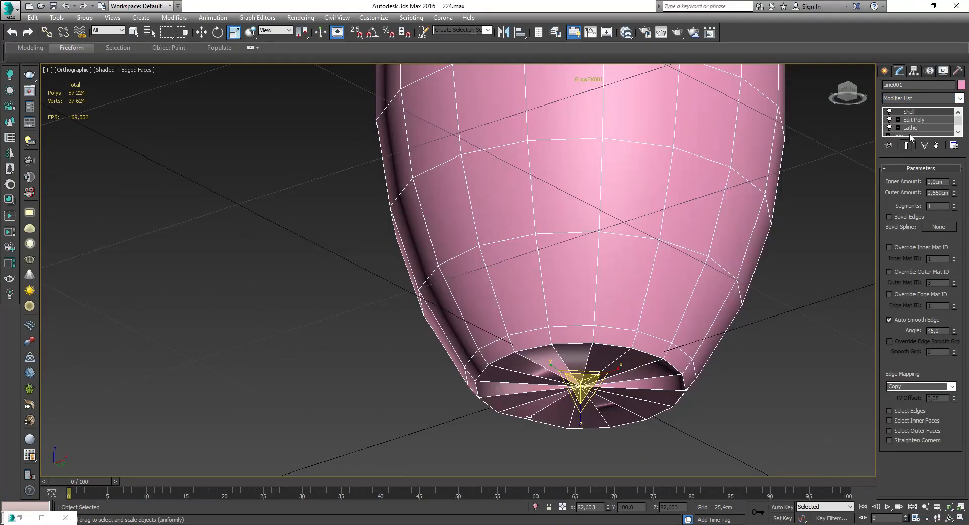
Add another Edit Poly modifier and chamfer the edge loop around the vase's base
left_click(909, 134)
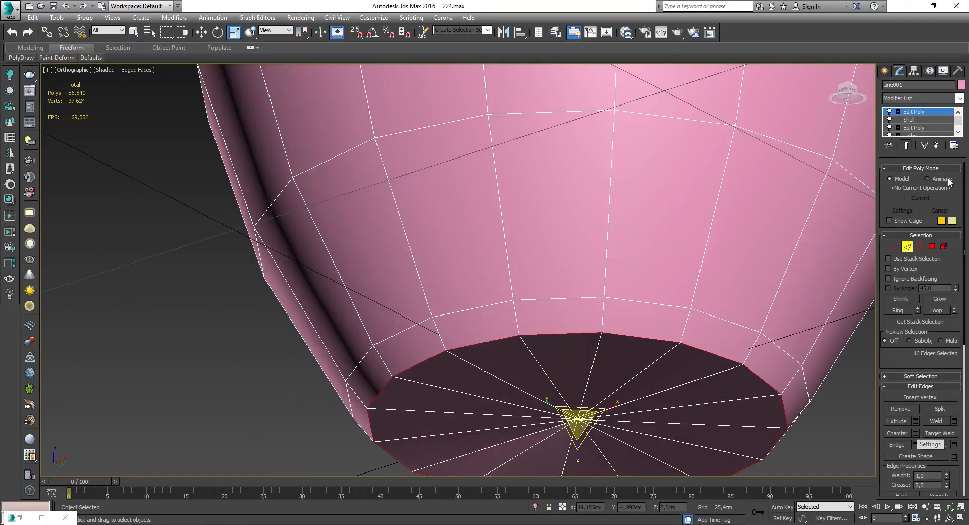
left_click(915, 432)
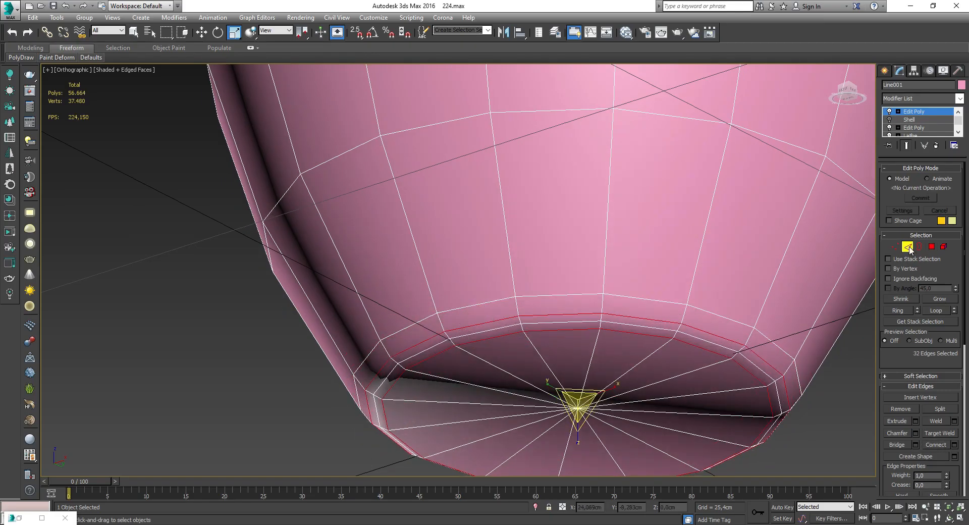
left_click(909, 248)
Move Shell above the Edit Poly modifier, check the vase's base, and delete the Shell
left_click_drag(908, 119, 909, 108)
left_click(889, 112)
key("F3")
middle_click_drag(560, 348, 540, 399, "alt")
scroll(540, 398, "up", 4)
scroll(540, 399, "down", 4)
mouse_move(540, 354)
middle_mouse_down("alt")
mouse_move(553, 397)
mouse_move(570, 406)
middle_mouse_up("alt")
right_click(911, 112)
left_click(918, 126)
Apply Reset XForm to the vase and convert it to an Editable Poly
scroll(571, 406, "down", 4)
scroll(564, 138, "up", 4)
left_click(923, 98)
left_click(916, 75)
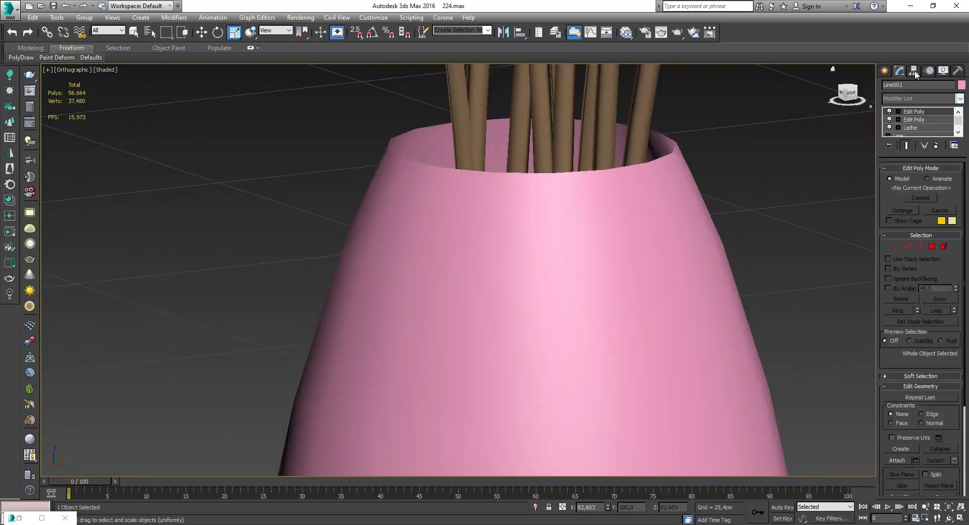
left_click(915, 72)
left_click(931, 326)
left_click(957, 71)
scroll(489, 190, "down", 5)
left_click(922, 195)
right_click(558, 254)
left_click(687, 364)
Try a Shell modifier on the converted vase, check the base from below, and delete it
left_click(899, 71)
left_click(959, 100)
scroll(919, 303, "down", 10)
left_click(910, 328)
key("F3")
middle_click_drag(505, 404, 454, 438, "alt")
scroll(457, 436, "up", 4)
key("F3")
right_click(912, 111)
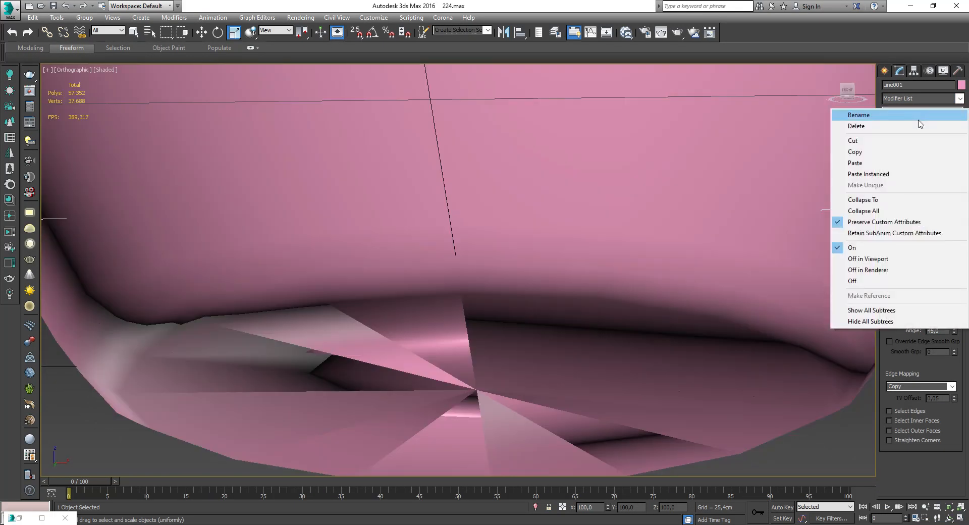
left_click(918, 126)
Examine the vase's base mesh in wireframe and shaded display
key("F3")
left_click(935, 325)
scroll(492, 328, "down", 4)
key("w")
key("F3")
middle_click_drag(487, 376, 525, 293, "alt")
scroll(525, 293, "down", 4)
key("F3")
Delete the vertices at the centre of the vase's base to remove its faulty bottom faces
key("1")
scroll(615, 323, "down", 4)
key("3")
key("F3")
key("1")
key("F3")
left_click(937, 324)
key("F3")
scroll(534, 289, "down", 4)
key("Delete")
Cap the open border at the vase's base and tessellate the new polygon into triangles around a centre point
key("3")
left_click(519, 202)
scroll(520, 197, "up", 4)
left_click(939, 323)
key("4")
left_click(580, 323)
left_click(955, 331)
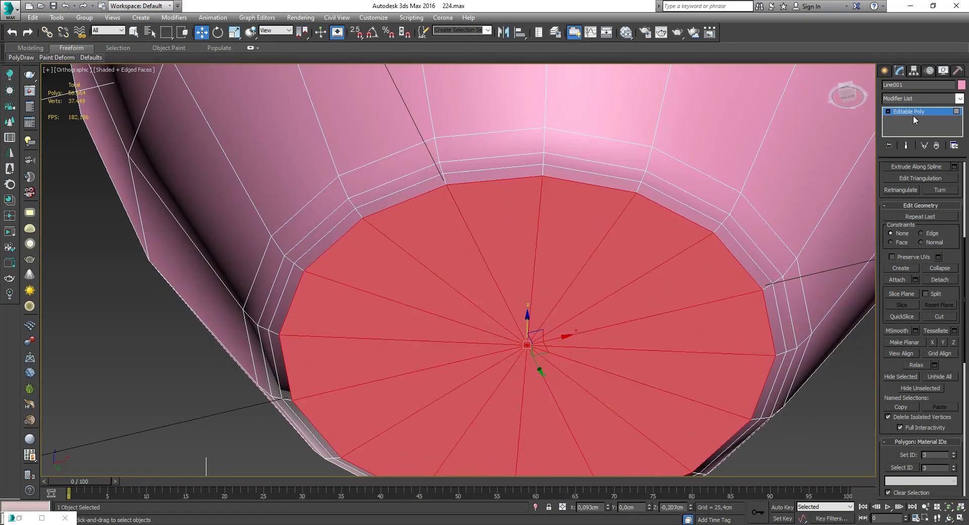
Thicken the repaired vase with a Shell modifier using an Outer Amount of 0.559 cm
left_click(916, 112)
left_click(919, 99)
type("sh")
key("Return")
key("f")
scroll(522, 415, "down", 5)
key("F3")
middle_click_drag(511, 152, 502, 199, "alt")
Try a TurboSmooth modifier with 1 iteration on the vase
left_click(919, 99)
left_click(926, 355)
key("F4")
scroll(586, 287, "down", 4)
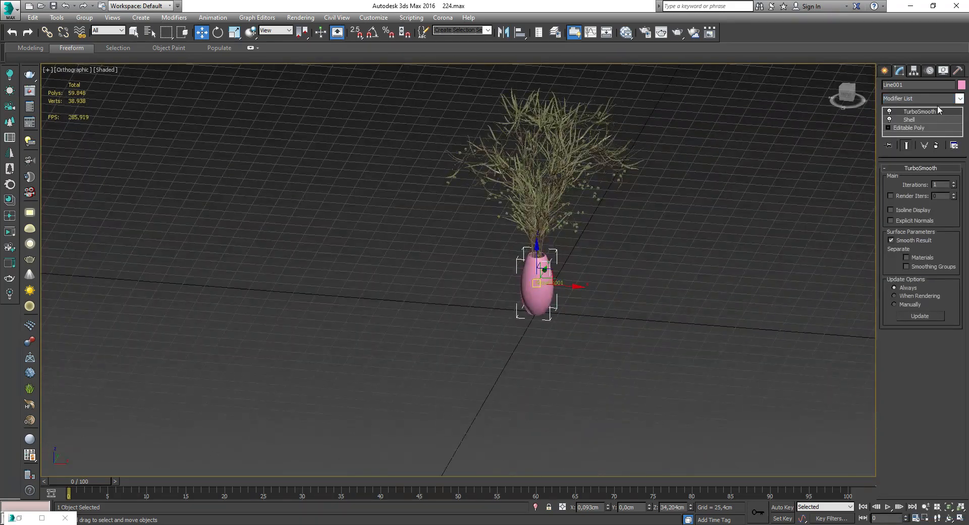
key("F4")
Copy the shrub together with its vase to a spot beside the original
left_click_drag(599, 280, 504, 217)
left_click_drag(606, 213, 502, 223, "shift")
key("Return")
Shorten the Branches path length of the copied shrub
left_click(467, 211)
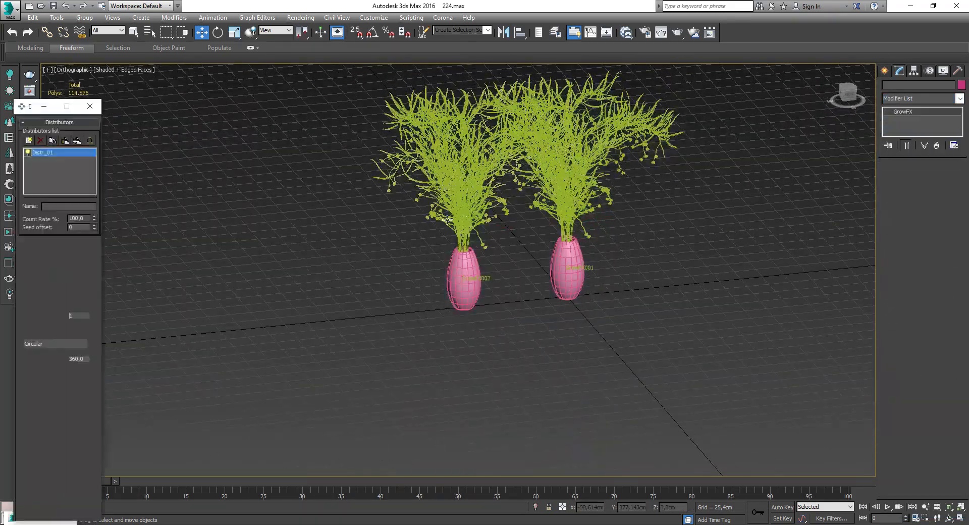
key("F4")
scroll(454, 201, "up", 4)
left_click(914, 287)
left_click_drag(169, 116, 169, 132)
Scale the copied vase down to a smaller, slimmer size and lower it onto the ground level
middle_click_drag(510, 429, 496, 352)
left_click(493, 364)
key("r")
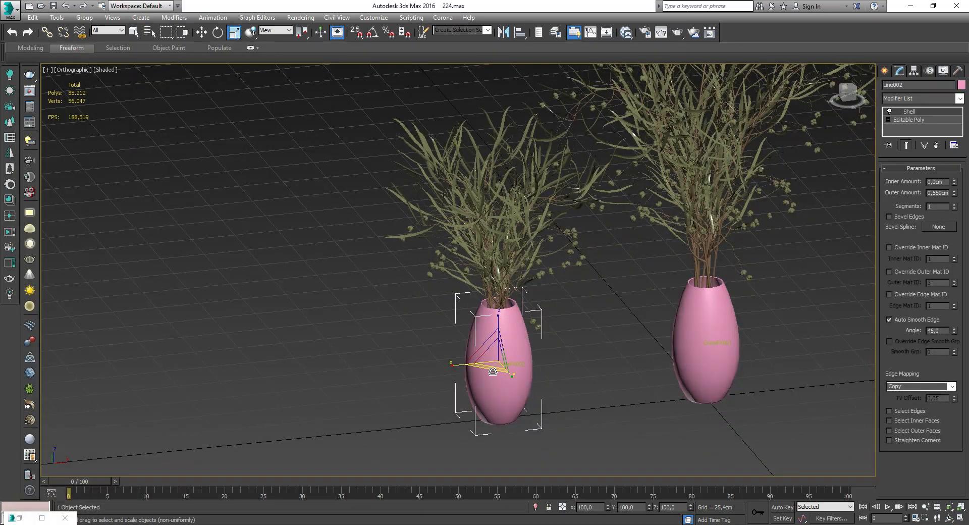
left_click_drag(499, 322, 500, 335)
key("f")
key("w")
left_click_drag(463, 251, 463, 275)
scroll(456, 257, "up", 4)
scroll(456, 257, "down", 5)
middle_click_drag(457, 257, 493, 325, "alt")
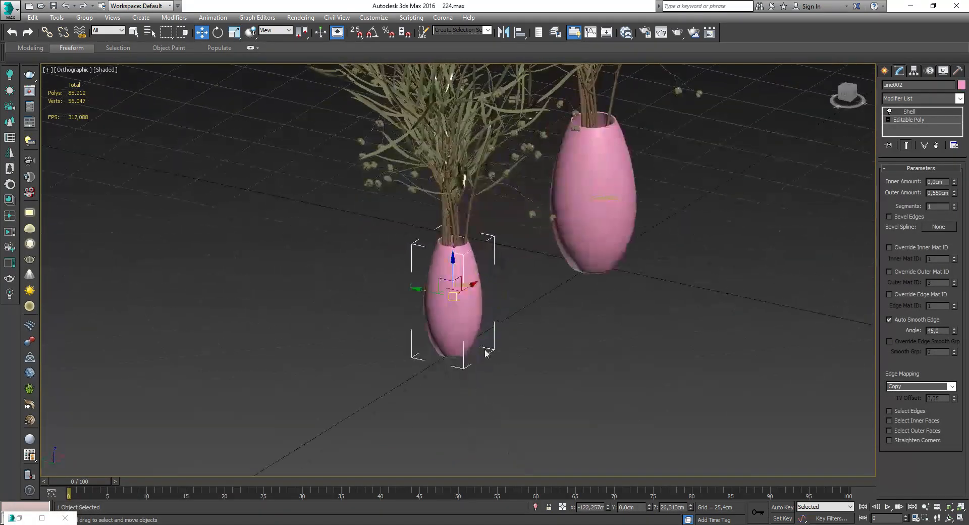
Generate a new random Seed for the copied shrub
left_click(472, 252)
left_click(951, 238)
mouse_move(484, 263)
middle_mouse_down("alt")
mouse_move(591, 258)
mouse_move(474, 262)
middle_mouse_up("alt")
scroll(464, 252, "up", 5)
Set the copied shrub's Fruits Size to 2.806 cm and retune its hanging Branches04 and Branches03 paths
left_click(902, 335)
left_click_drag(268, 196, 270, 196)
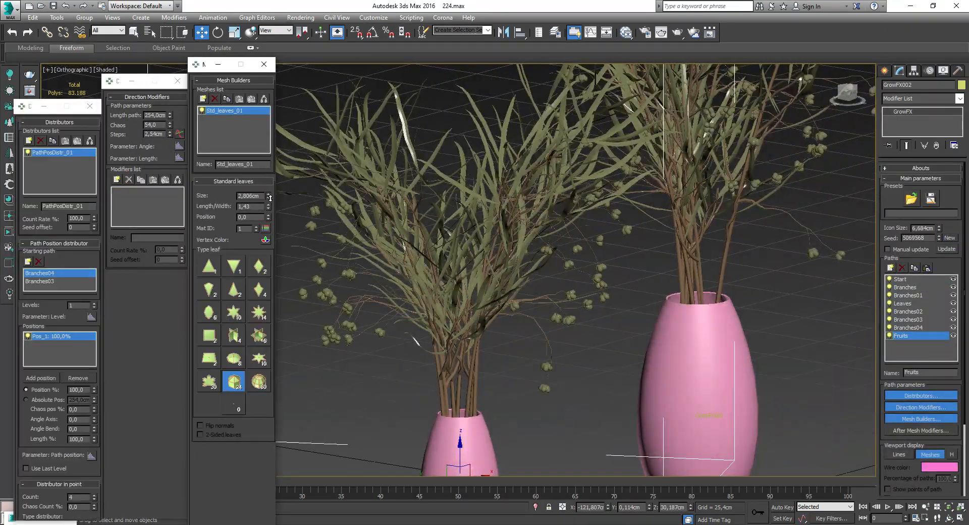
left_click(908, 328)
left_click(907, 319)
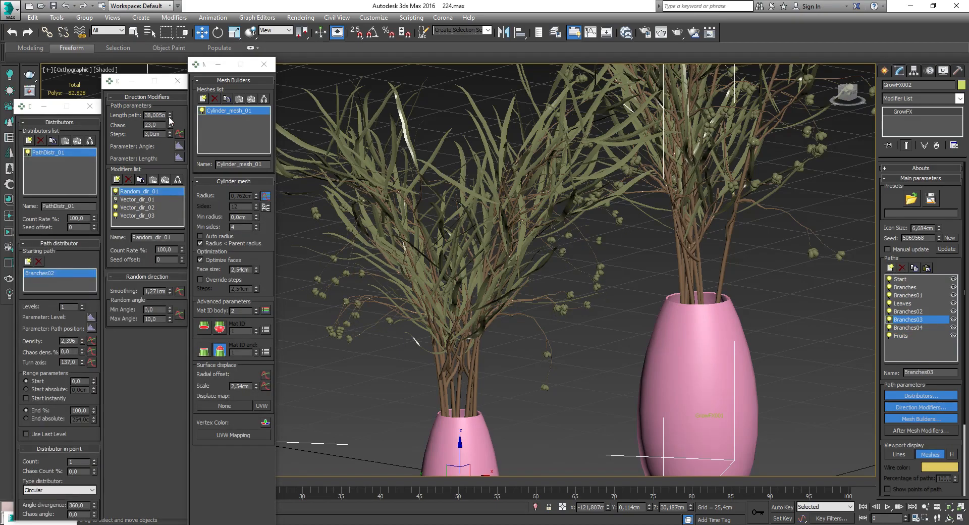
Copy the smaller shrub and its vase to the other side of the tall shrub in the Front view
scroll(558, 270, "down", 5)
key("f")
left_click(478, 319, "ctrl")
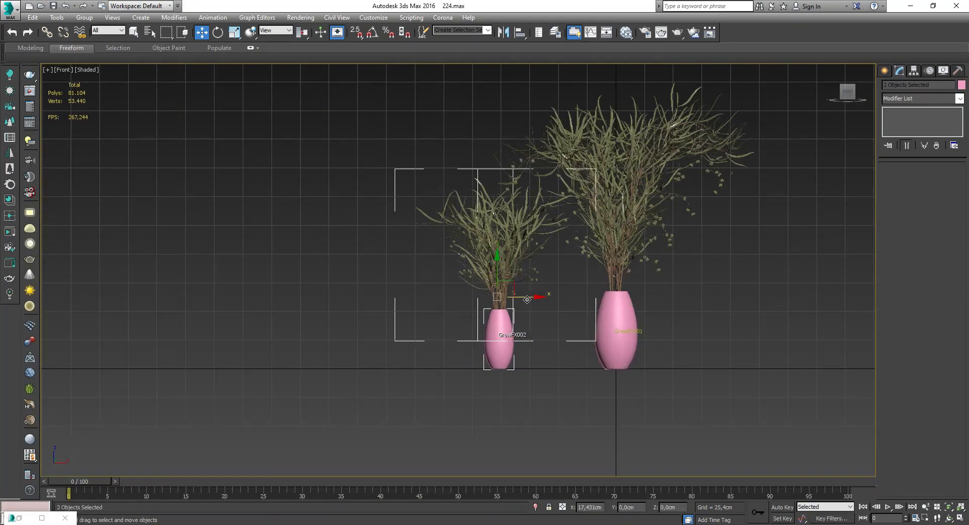
middle_click_drag(734, 315, 569, 364)
Scale the third vase into a wide, squat form and lower its shrub into the opening
scroll(577, 314, "up", 4)
key("r")
left_click_drag(565, 377, 566, 348)
key("f")
middle_click_drag(542, 324, 506, 257)
left_click_drag(506, 257, 505, 285)
scroll(507, 238, "up", 4)
left_click(525, 203)
scroll(525, 203, "down", 8)
middle_click_drag(526, 203, 572, 288)
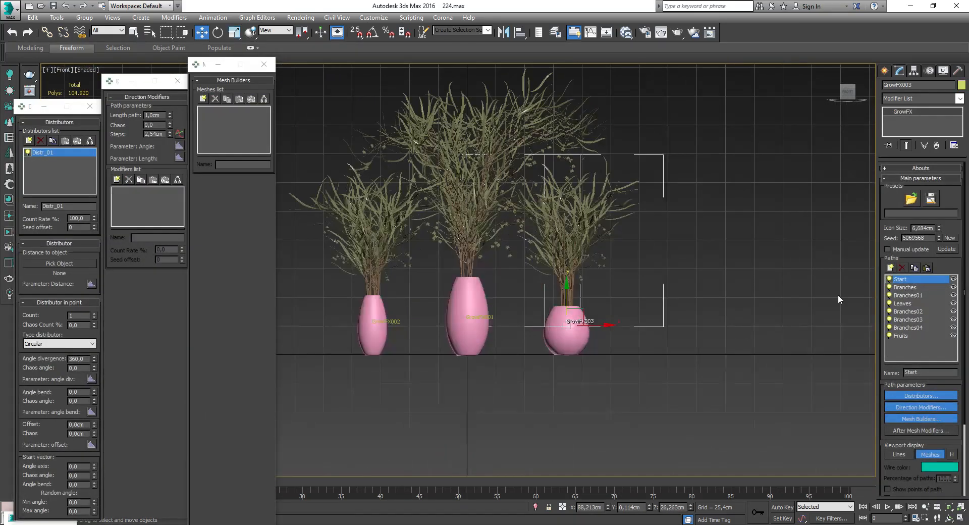
Set the squat-vase shrub's Branches path to a length of 84.954 cm and a distributor offset of 5.881 cm
left_click(905, 287)
scroll(39, 333, "down", 5)
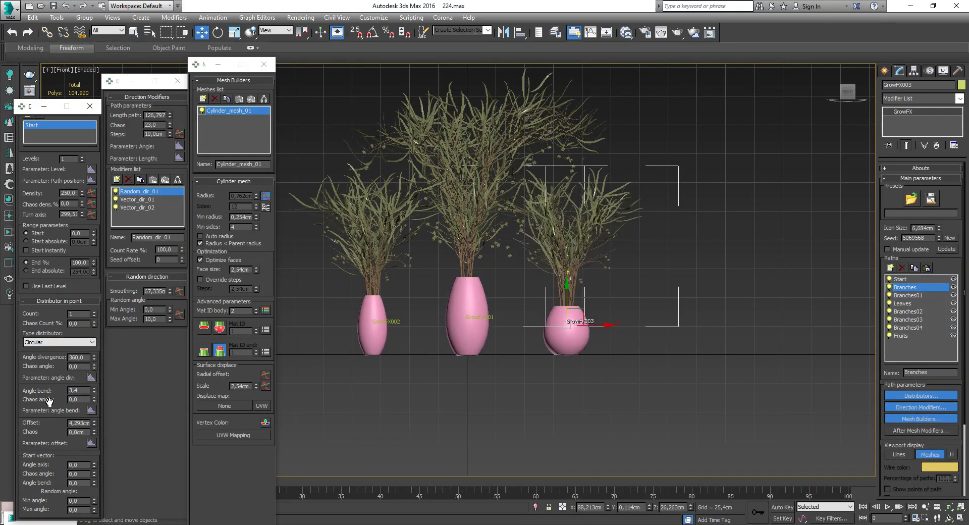
scroll(597, 269, "up", 4)
left_click_drag(169, 115, 176, 132)
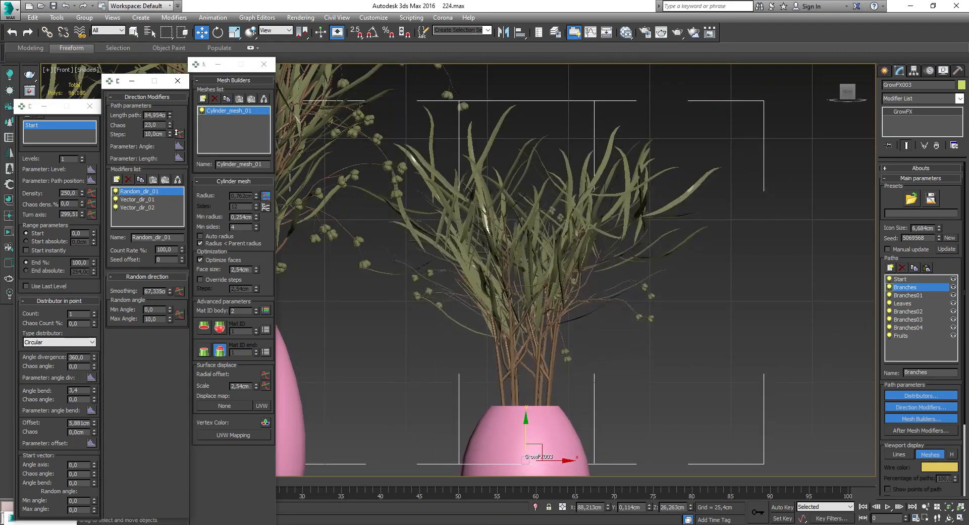
Retune the Branches01 distribution on the squat-vase shrub and set its Leaves path length to 40.49 cm
left_click(908, 295)
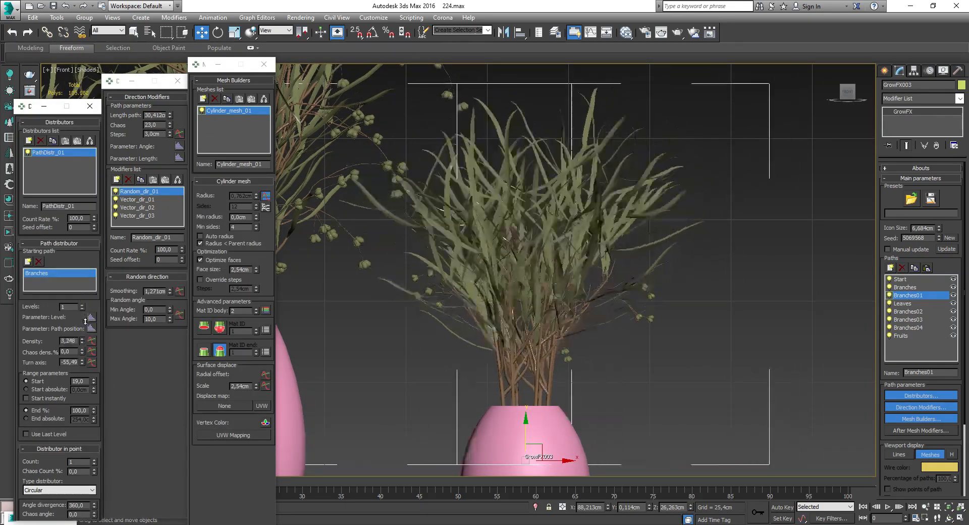
left_click_drag(94, 397, 94, 399)
left_click_drag(82, 361, 81, 314)
left_click(904, 303)
left_click_drag(170, 115, 171, 101)
scroll(506, 272, "down", 6)
middle_click_drag(506, 273, 530, 302, "alt")
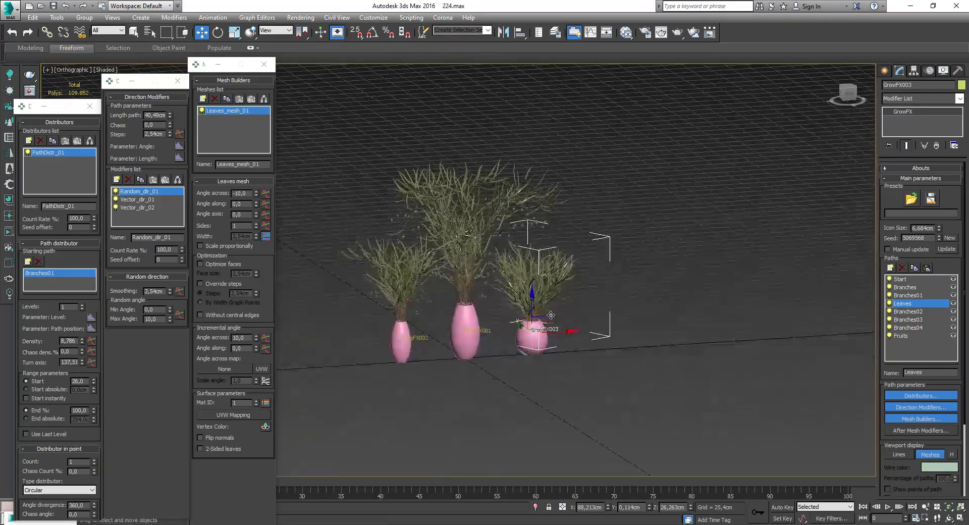
Select the squat vase with its shrub and reposition the pair closer to the tall arrangement, offset in depth
key("f")
scroll(591, 379, "up", 3)
left_click(582, 360, "ctrl")
left_click_drag(599, 298, 576, 300)
middle_click_drag(576, 301, 510, 330, "alt")
left_click_drag(600, 290, 626, 296)
middle_click_drag(555, 312, 636, 316, "alt")
Select the small narrow vase with its shrub and offset the pair in depth from the tall arrangement
left_click_drag(389, 258, 439, 313)
middle_click_drag(439, 282, 454, 290, "alt")
left_click_drag(420, 252, 413, 228)
scroll(530, 354, "down", 4)
middle_click_drag(595, 398, 530, 389, "alt")
scroll(516, 261, "up", 2)
scroll(447, 236, "up", 3)
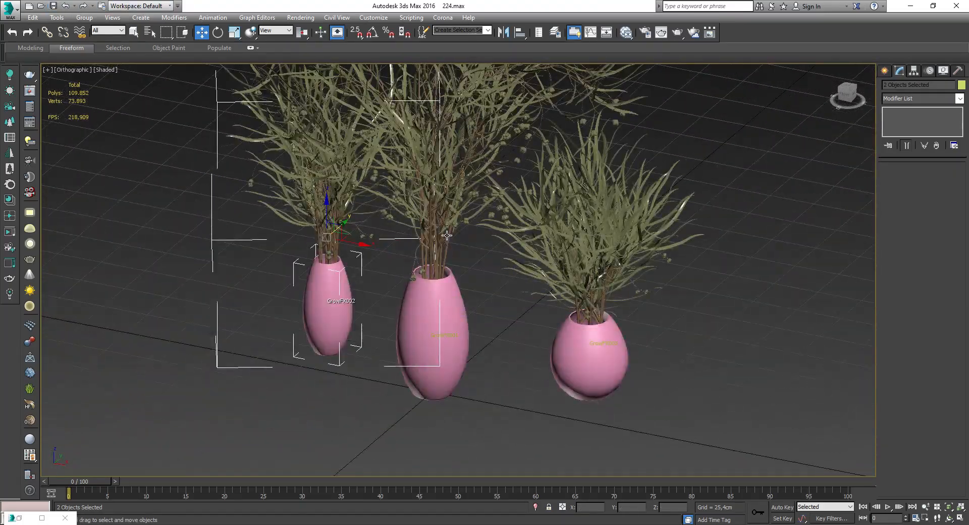
Turn off the squat vase's Shell modifier and add an Edit Poly modifier above it for edge editing
key("f")
key("F4")
left_click(570, 327)
key("z")
scroll(560, 303, "down", 5)
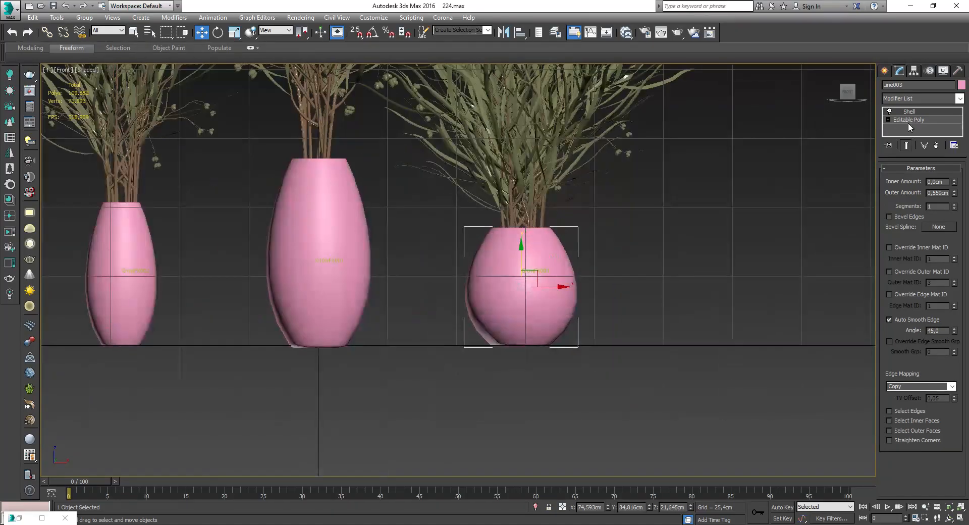
right_click(912, 113)
left_click(890, 110)
left_click(923, 99)
left_click(911, 133)
key("2")
scroll(535, 259, "up", 4)
Isolate the squat vase and connect all its edges, reworking the surface into a diagonal diamond grid
key("ctrl+a")
middle_click_drag(515, 291, 530, 261)
scroll(555, 292, "up", 2)
key("alt+q")
right_click(471, 248)
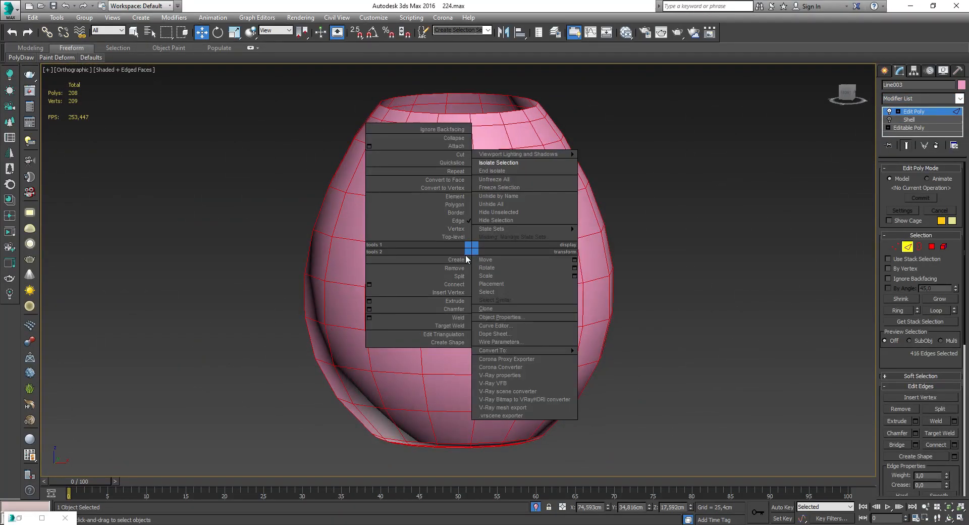
left_click(368, 286)
scroll(530, 247, "down", 2)
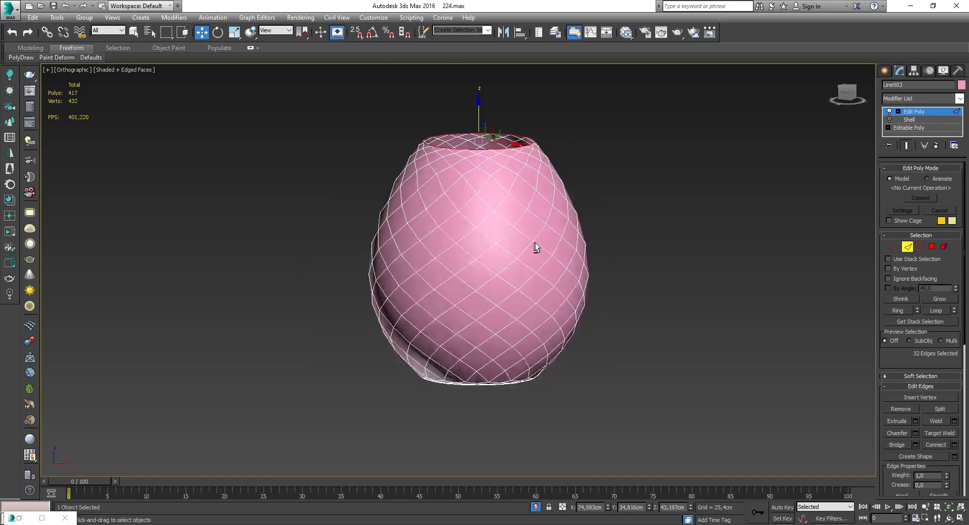
Select evenly spaced diagonal polygon bands that spiral around the squat vase from rim to base
left_click(449, 208)
left_click(466, 195, "shift")
mouse_move(465, 202)
middle_mouse_down("alt")
mouse_move(505, 218)
mouse_move(443, 211)
mouse_move(475, 212)
middle_mouse_up("alt")
left_click(472, 262, "ctrl")
left_click(451, 276, "shift")
left_click(459, 205, "ctrl")
left_click(447, 222, "shift")
middle_click_drag(366, 204, 491, 257, "alt")
key("f")
scroll(491, 258, "down", 2)
left_click_drag(596, 395, 201, 273, "alt")
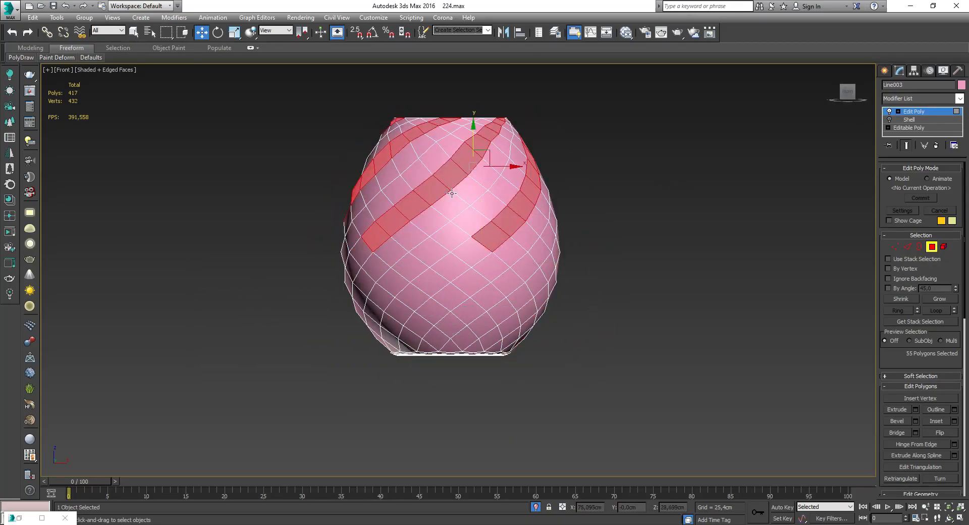
scroll(467, 228, "up", 2)
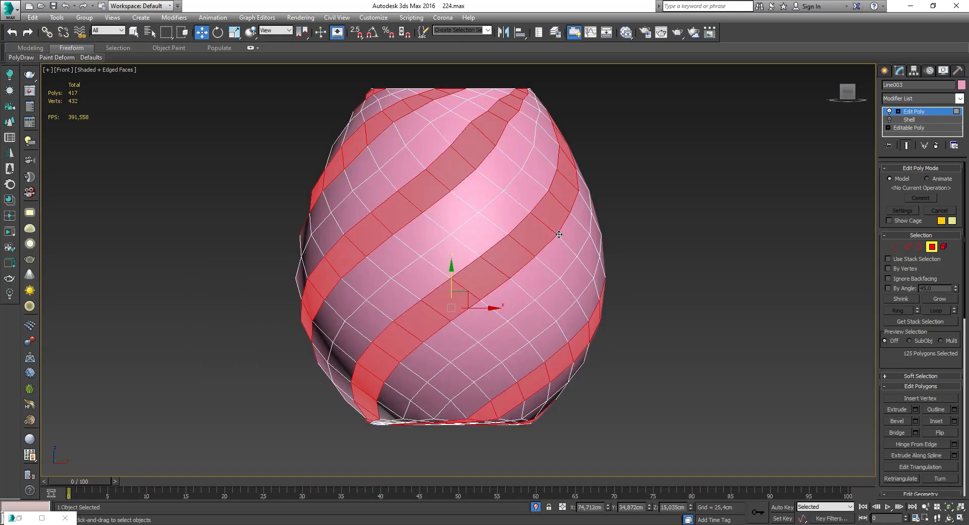
Invert the polygon selection and deselect the polygons in the lower part of the vase in the Front view
key("ctrl+i")
middle_click_drag(625, 257, 580, 275, "alt")
key("f")
scroll(555, 303, "down", 2)
left_click_drag(625, 449, 313, 351, "alt")
middle_click_drag(313, 323, 376, 328, "alt")
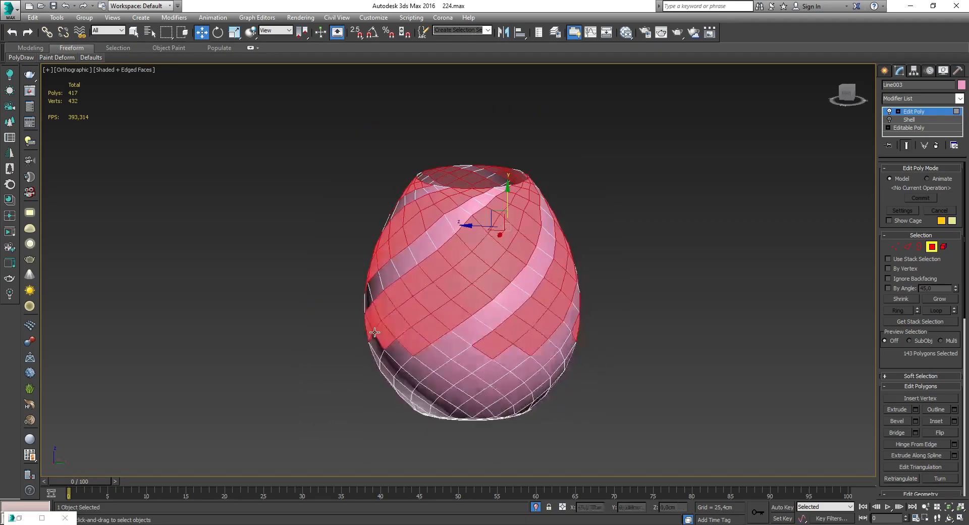
Deselect the polygons around the vase's rim and delete the remaining selection to cut openings between the spiral bands
key("f")
scroll(376, 329, "up", 3)
left_click_drag(669, 87, 284, 116, "alt")
scroll(242, 154, "down", 3)
middle_click_drag(626, 242, 434, 293, "alt")
scroll(434, 293, "up", 2)
key("Delete")
Raise a notch vertex beneath the vase's rim to level the upper edge of its opening
key("4")
key("F4")
key("f")
key("1")
key("r")
scroll(453, 134, "up", 5)
left_click(452, 134)
key("w")
middle_click_drag(454, 167, 630, 192, "alt")
left_click(847, 93)
scroll(585, 151, "up", 4)
left_click_drag(575, 148, 575, 120)
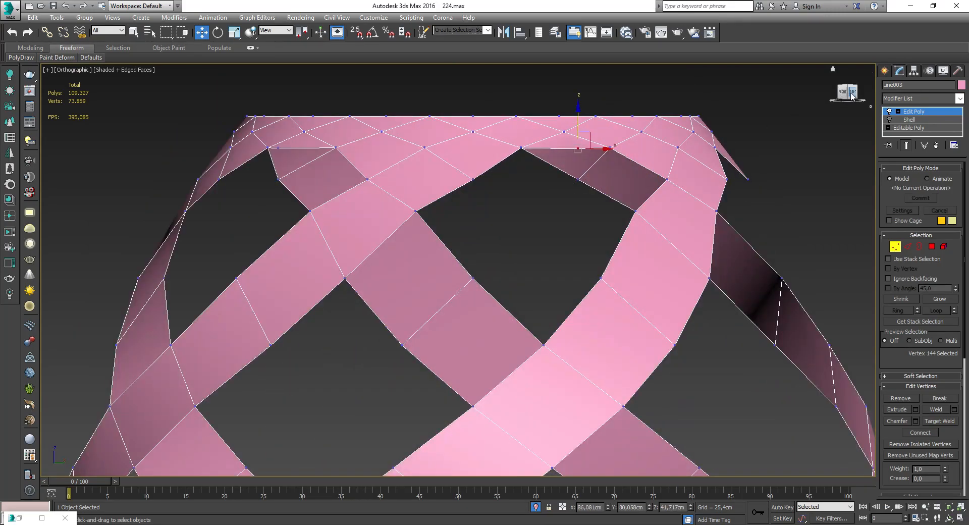
Level the matching notch vertices beneath the rim from the vase's other side views
left_click(852, 95)
left_click(237, 147)
middle_click_drag(704, 179, 575, 179)
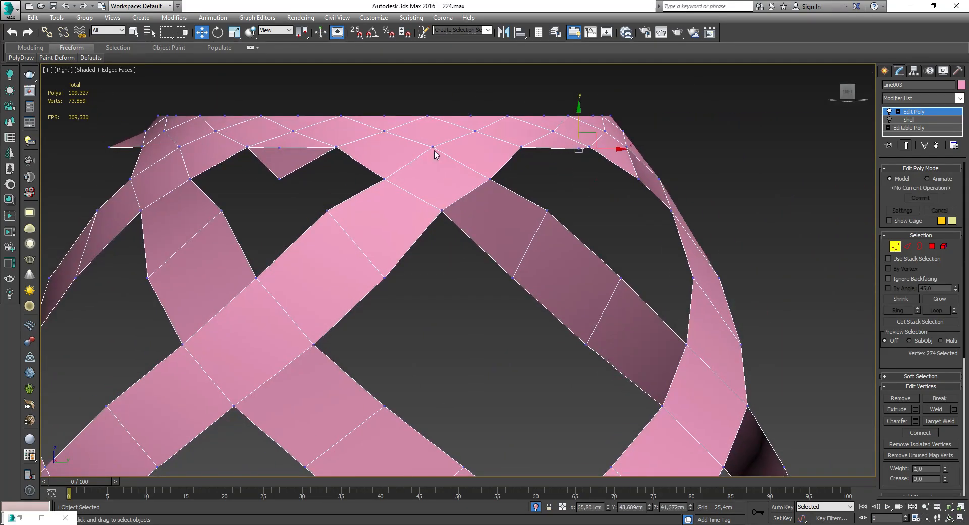
left_click(860, 92)
middle_click_drag(280, 180, 312, 183)
left_click(312, 184)
Select the six adjusted vertices around the rim and scale them together to follow the vase's contour
middle_click_drag(528, 240, 156, 315, "alt")
left_click(601, 317, "ctrl")
middle_click_drag(602, 319, 485, 284, "alt")
left_click(551, 281, "ctrl")
middle_click_drag(552, 281, 485, 292, "alt")
left_click(584, 335, "ctrl")
middle_click_drag(584, 335, 520, 338, "alt")
left_click(644, 341, "ctrl")
scroll(644, 342, "down", 3)
middle_click_drag(644, 342, 504, 307, "alt")
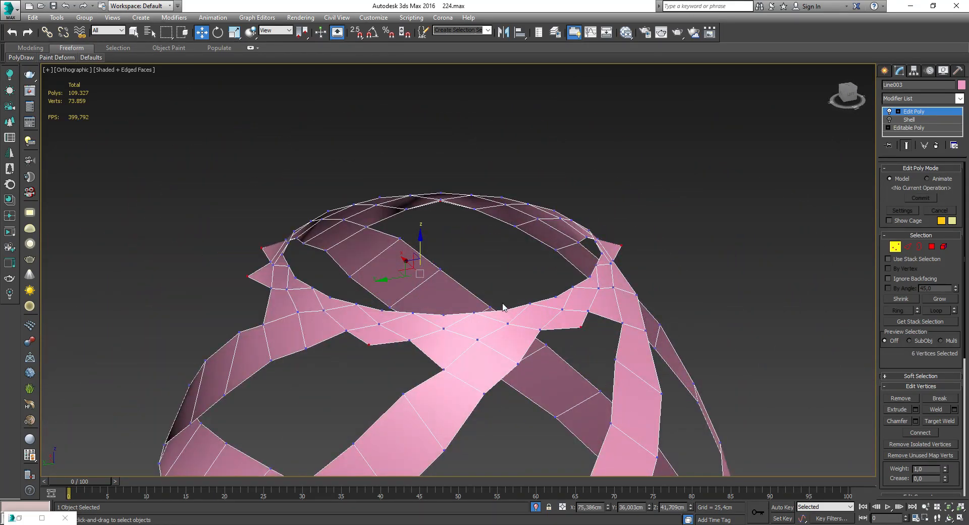
key("t")
key("r")
mouse_move(472, 246)
middle_mouse_down("alt")
mouse_move(441, 291)
mouse_move(454, 252)
middle_mouse_up("alt")
key("w")
Adjust the height of the notch vertices along the openings' lower edge from the Front and Left views
left_click(471, 324)
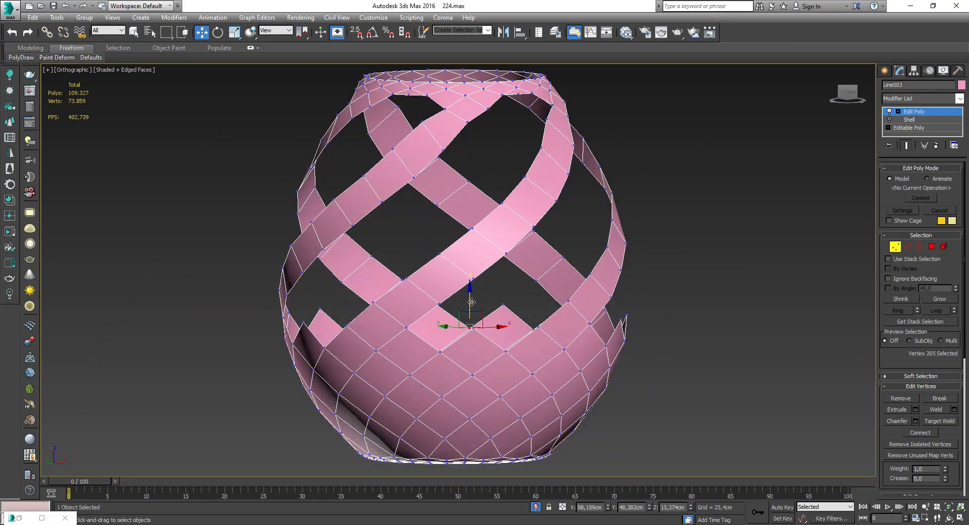
key("f")
scroll(471, 303, "up", 4)
left_click_drag(449, 259, 467, 237)
scroll(756, 202, "down", 4)
key("l")
scroll(463, 226, "up", 4)
middle_click_drag(463, 225, 649, 199)
Select six vertices along the openings' lower edge, then move and scale them together to fit the vase's contour
scroll(505, 242, "down", 4)
middle_click_drag(505, 252, 439, 296, "alt")
left_click(433, 290, "ctrl")
left_click(373, 314, "ctrl")
middle_click_drag(379, 315, 575, 309, "alt")
left_click_drag(469, 258, 471, 283)
scroll(471, 283, "up", 3)
key("r")
middle_click_drag(471, 283, 513, 268, "alt")
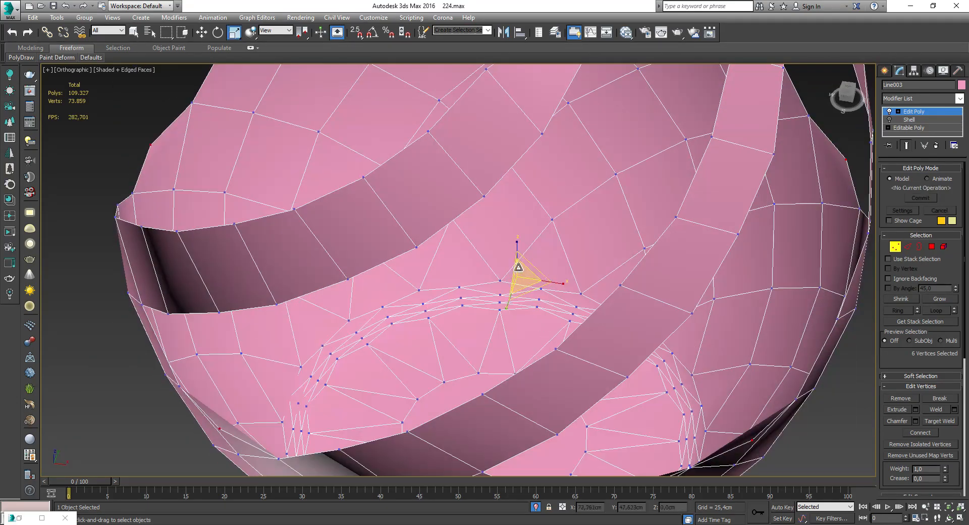
left_click_drag(524, 276, 525, 283)
scroll(525, 277, "down", 4)
middle_click_drag(525, 277, 565, 217, "alt")
Leave vertex editing and add a second Shell modifier to thicken the openwork vase
left_click(895, 246)
left_click(960, 98)
key("s")
key("s")
key("s")
key("s")
key("Return")
middle_click_drag(603, 153, 592, 126, "alt")
Hide the edged-face display and smooth the openwork vase with a TurboSmooth modifier
key("F4")
left_click(959, 99)
key("t")
key("t")
key("t")
key("Return")
End the isolation and lower the third shrub until its stems stand inside the openwork vase
scroll(588, 307, "down", 3)
middle_click_drag(588, 306, 506, 283, "alt")
key("f")
key("z")
right_click(667, 238)
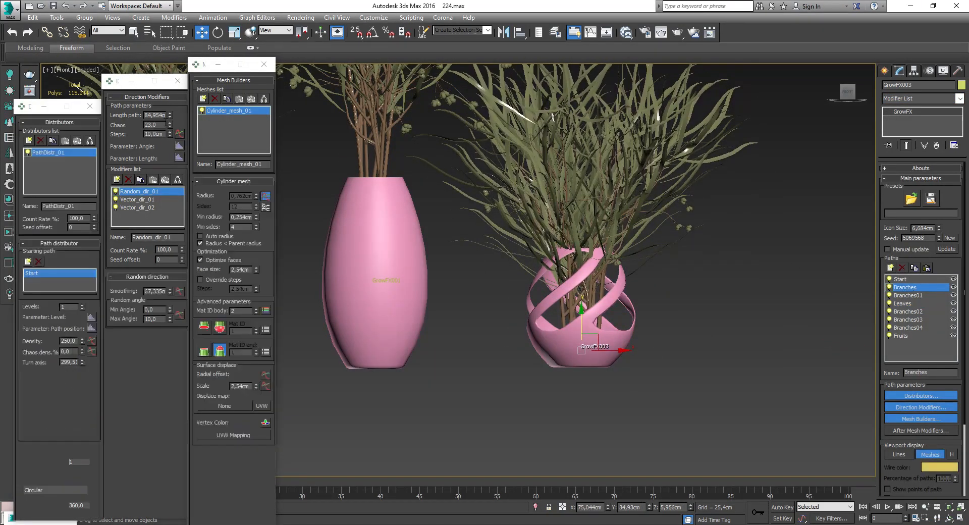
Retune the openwork-vase shrub's branches, giving Branches01 a length of 34.67 cm and a range start of 14%
left_click(904, 295)
left_click_drag(94, 381, 93, 358)
scroll(627, 302, "down", 4)
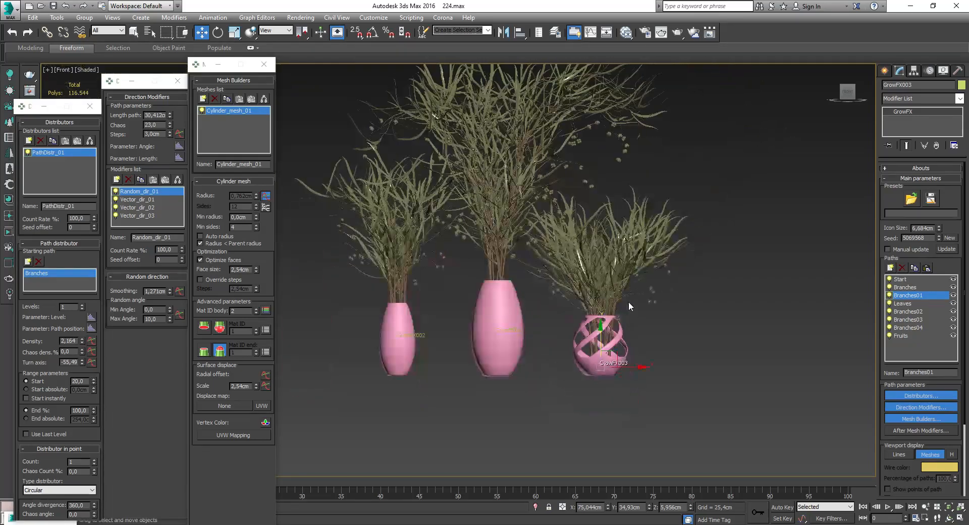
scroll(623, 305, "up", 7)
left_click(905, 288)
scroll(561, 304, "down", 5)
left_click_drag(170, 115, 170, 106)
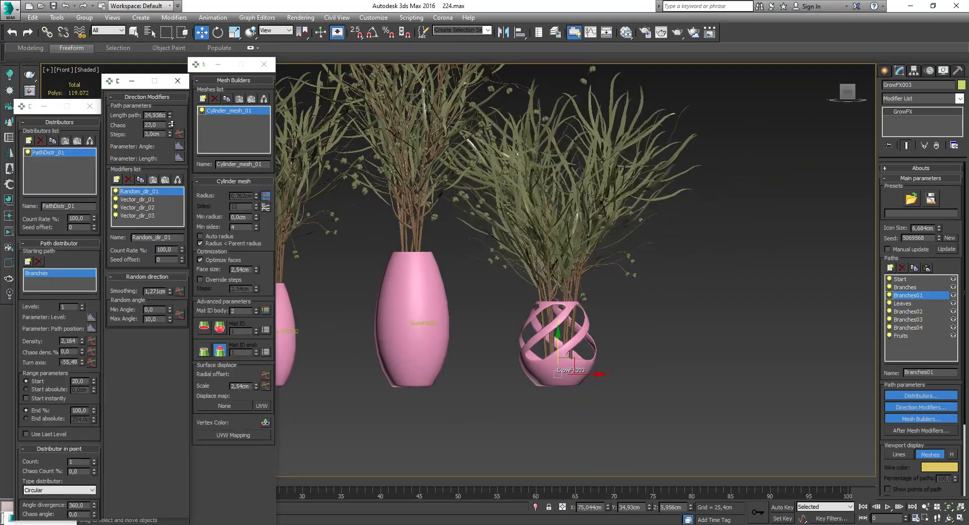
middle_click_drag(548, 323, 756, 334)
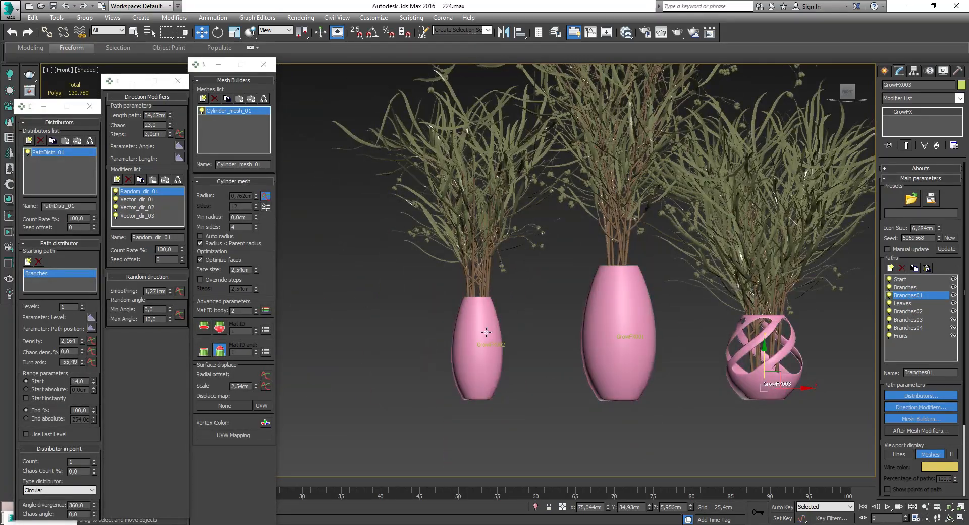
Examine the openwork vase's smoothed surface and mesh up close alongside the two plain vases
left_click(483, 321)
scroll(803, 441, "up", 3)
left_click(538, 324)
left_click(762, 307)
scroll(762, 307, "up", 7)
scroll(600, 281, "down", 3)
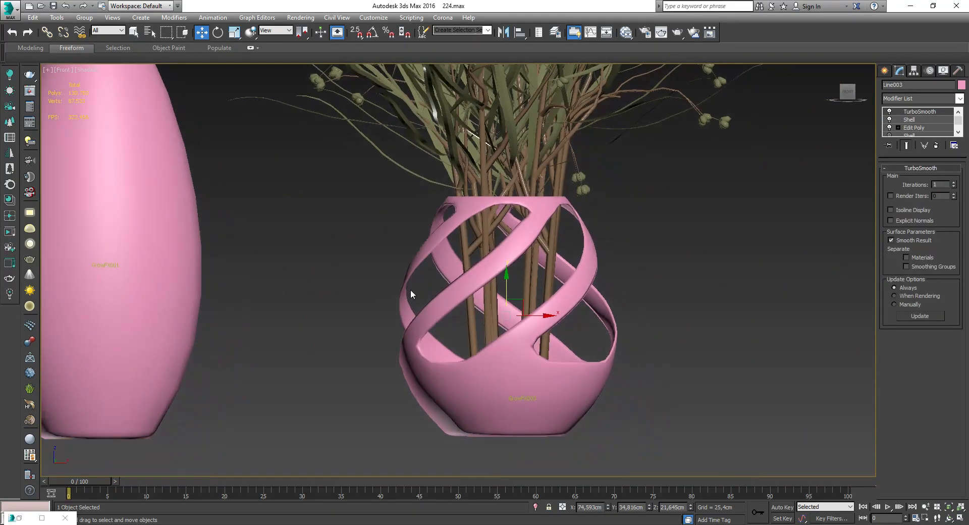
scroll(555, 394, "down", 3)
scroll(601, 371, "up", 5)
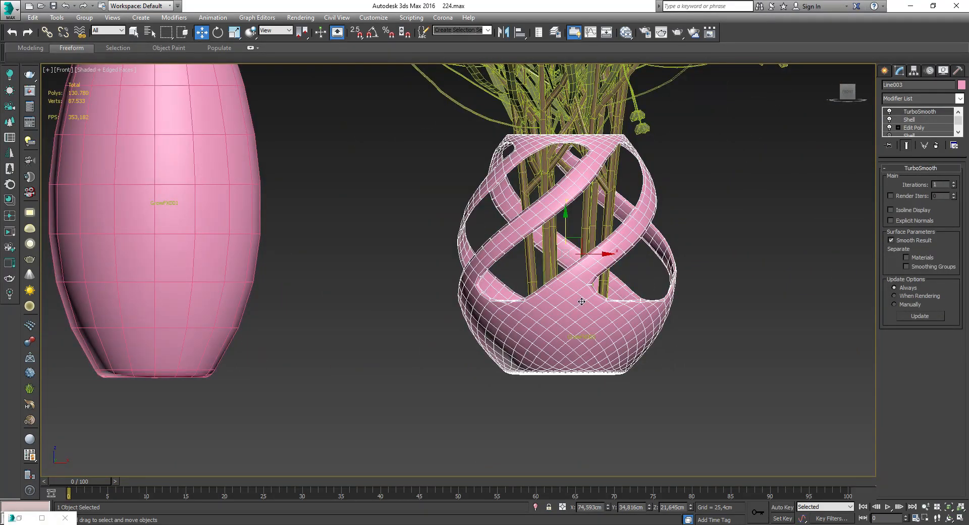
scroll(581, 303, "down", 5)
scroll(588, 303, "up", 2)
middle_click_drag(717, 328, 769, 358, "alt")
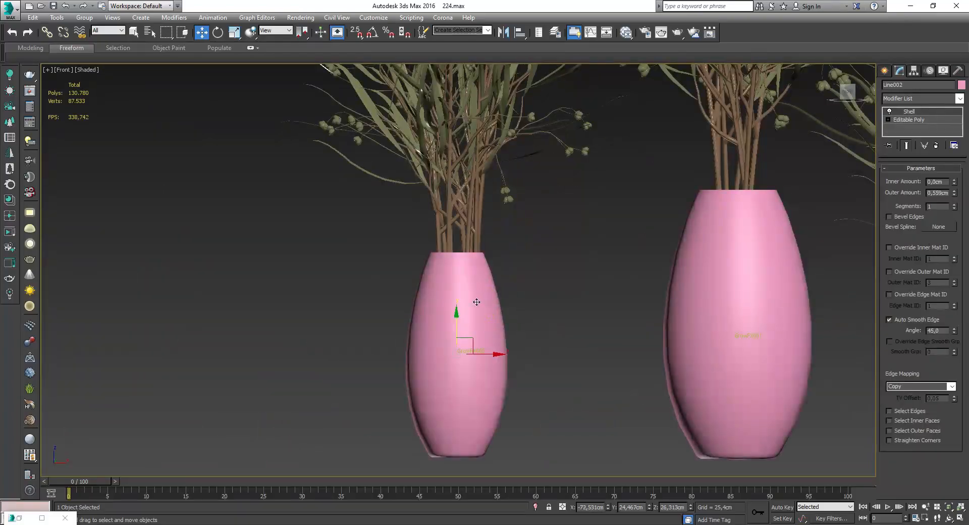
Replace the small vase's Shell with an Edit Poly modifier and select alternate vertical polygon strips around its wall
key("F4")
key("4")
scroll(458, 277, "up", 3)
left_click(445, 262)
left_click(449, 303, "shift")
middle_click_drag(449, 303, 472, 323, "alt")
left_click(361, 269, "ctrl")
left_click(334, 297, "shift")
middle_click_drag(345, 295, 350, 309, "alt")
left_click(350, 310, "ctrl")
left_click(351, 343, "shift")
middle_click_drag(350, 343, 311, 347, "alt")
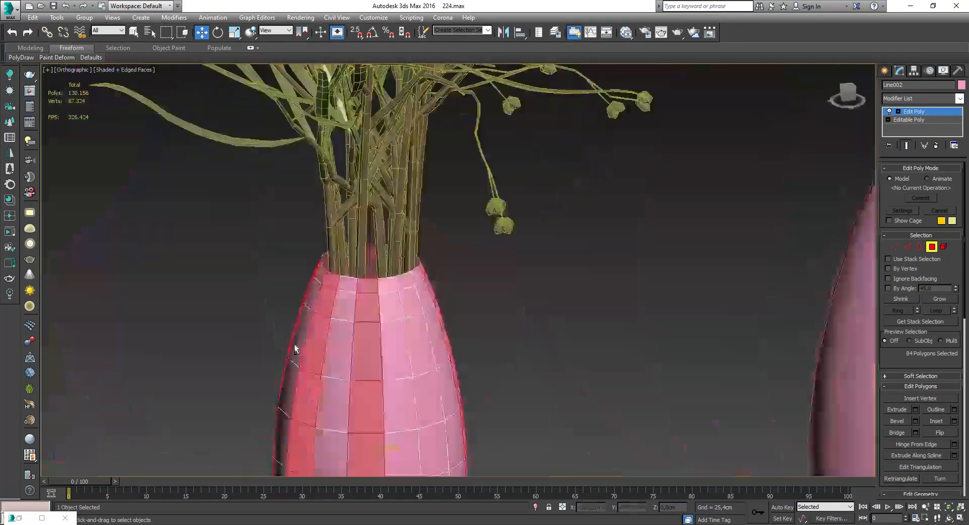
Remove the polygons at the base and along the top rim from the small vase's strip selection
scroll(311, 347, "down", 4)
key("f")
scroll(422, 306, "up", 8)
key("z")
scroll(474, 394, "down", 3)
left_click_drag(530, 446, 388, 432, "alt")
scroll(478, 200, "up", 6)
left_click_drag(587, 141, 345, 191, "alt")
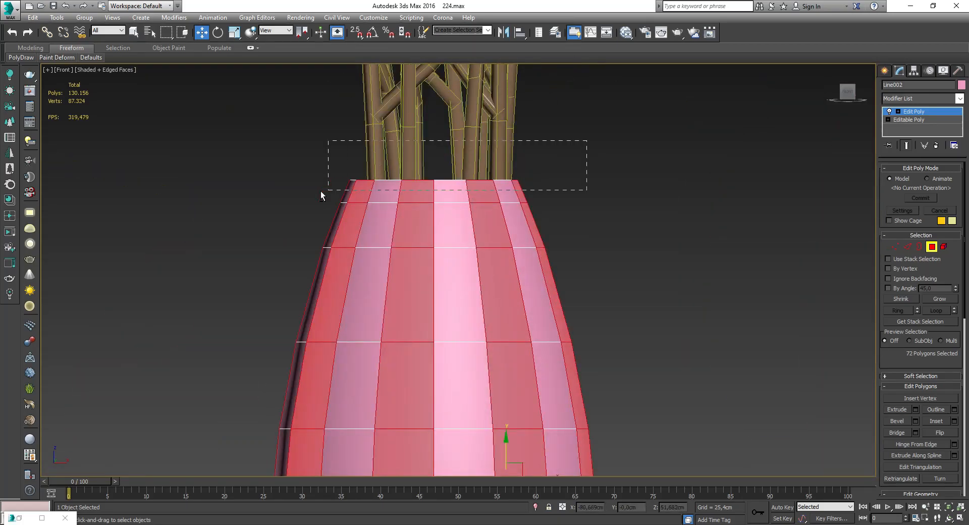
Scale the selected strips slightly to form vertical ribs on the small vase, and leave polygon editing
left_click_drag(464, 287, 464, 278)
left_click_drag(464, 305, 463, 309)
scroll(467, 323, "down", 4)
middle_click_drag(466, 348, 492, 323, "alt")
scroll(466, 323, "up", 5)
left_click(464, 319)
key("4")
Smooth the ribbed vase with TurboSmooth and insert a Shell modifier beneath it to thicken the wall
scroll(485, 302, "down", 8)
middle_click_drag(525, 265, 507, 277, "alt")
left_click(960, 98)
left_click(909, 323)
key("F4")
middle_click_drag(599, 333, 596, 242, "alt")
scroll(474, 189, "up", 5)
left_click(909, 120)
left_click(926, 98)
left_click(913, 224)
scroll(492, 186, "up", 8)
left_click_drag(953, 193, 954, 194)
scroll(525, 222, "down", 8)
middle_click_drag(530, 237, 611, 212, "alt")
Refine the rib depth by rescaling the selected strips in the small vase's Edit Poly modifier
left_click(906, 130)
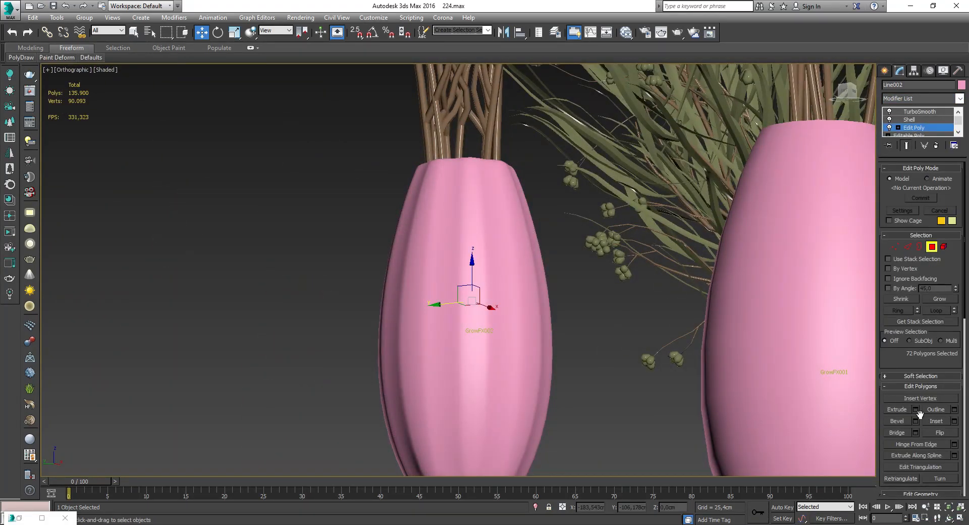
left_click_drag(480, 312, 481, 318)
middle_click_drag(353, 277, 425, 317, "alt")
scroll(425, 317, "down", 5)
scroll(424, 316, "up", 4)
left_click(932, 246)
Place a copy of the ribbed vase beside the original and deepen its ribs by scaling the polygon strips
key("w")
scroll(341, 288, "down", 2)
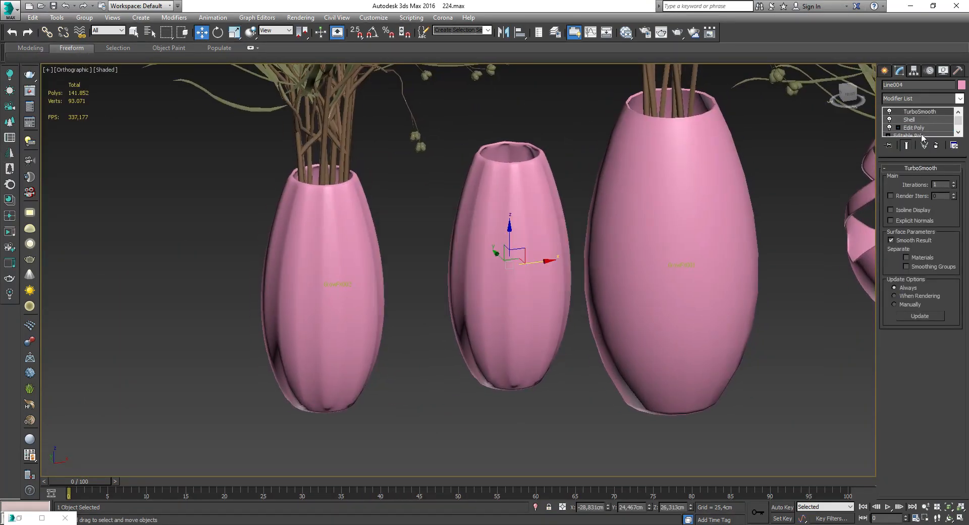
left_click(915, 128)
left_click(932, 247)
key("r")
scroll(521, 217, "up", 3)
key("f")
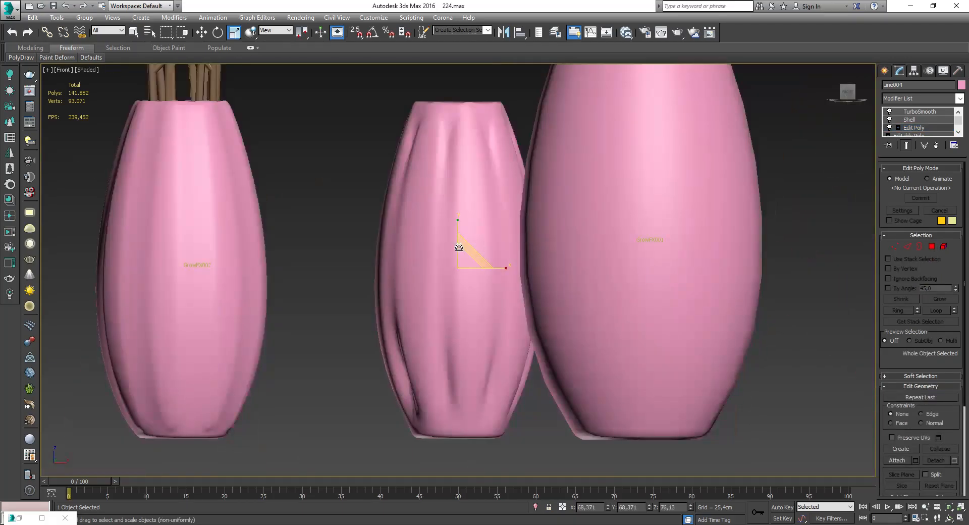
Replace the large plain middle vase with the enlarged ribbed copy under the tallest shrub and save the scene
scroll(478, 244, "down", 4)
left_click(519, 247)
key("Delete")
left_click(430, 262)
left_click_drag(431, 262, 514, 232)
key("w")
middle_click_drag(514, 231, 562, 248, "alt")
scroll(545, 275, "down", 5)
scroll(565, 283, "up", 3)
middle_click_drag(538, 295, 540, 323, "alt")
scroll(560, 292, "down", 3)
scroll(534, 303, "up", 3)
scroll(540, 323, "up", 3)
middle_click_drag(535, 252, 576, 348)
left_click(53, 6)
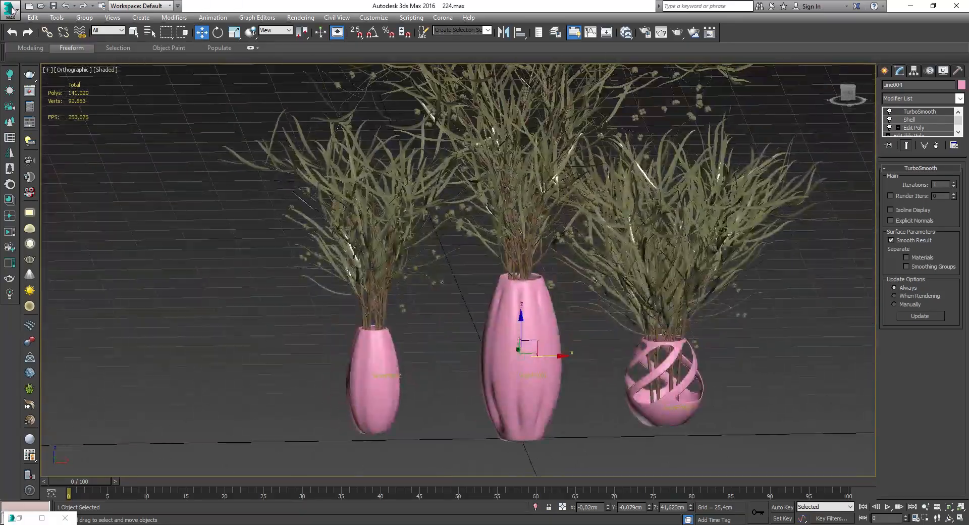
Create a new VRayMtl named Glass in the material editor, apply it to the vases and show its preview background
left_click(628, 31)
scroll(422, 210, "down", 4)
middle_click_drag(422, 211, 428, 115)
left_click_drag(38, 293, 482, 319)
scroll(462, 372, "up", 4)
double_click(457, 316)
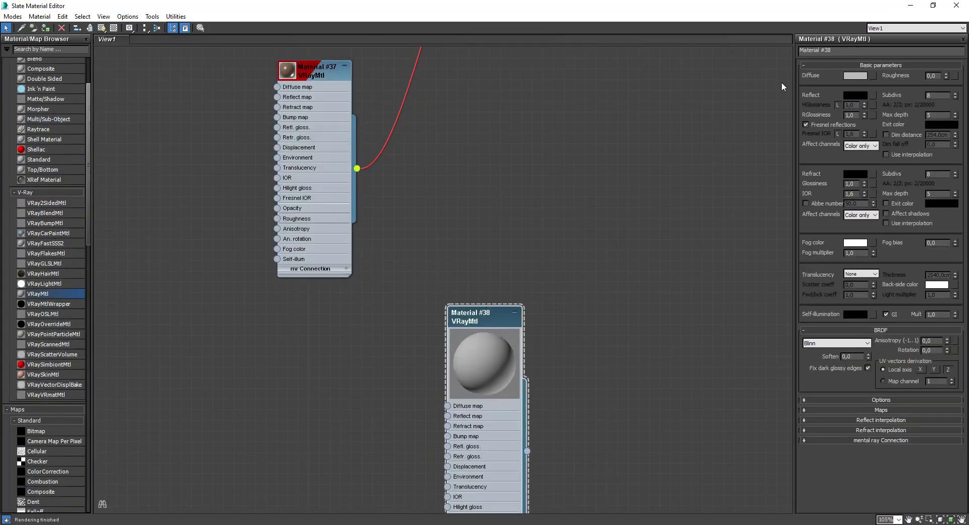
type("ss")
left_click(102, 28)
left_click(114, 28)
Give the Glass material a black diffuse colour, white reflection and refraction, and an olive fog colour
left_click(855, 75)
left_click(373, 151)
left_click_drag(358, 117, 393, 117)
left_click(855, 95)
left_click(383, 149)
left_click(855, 174)
left_click_drag(321, 117, 425, 123)
left_click(373, 152)
middle_click_drag(456, 249, 449, 182)
scroll(449, 182, "up", 1)
left_click(855, 243)
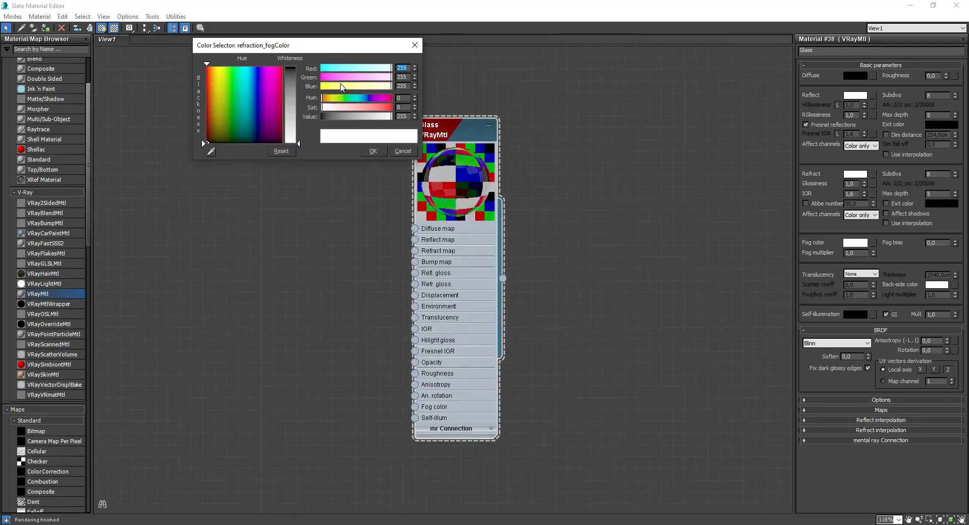
left_click(373, 151)
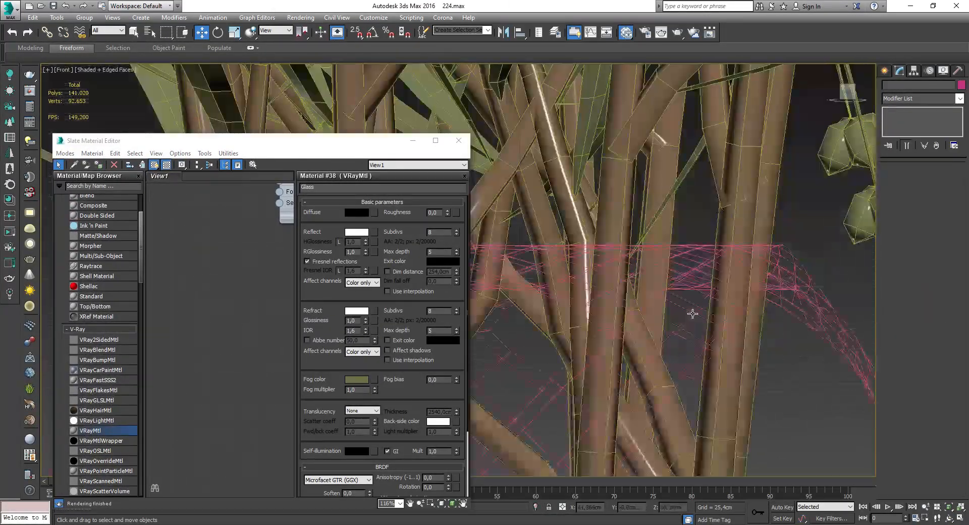
Rename the leaf material Leaves and feed its diffuse slot with a Gradient map in three olive-green shades
scroll(681, 321, "down", 6)
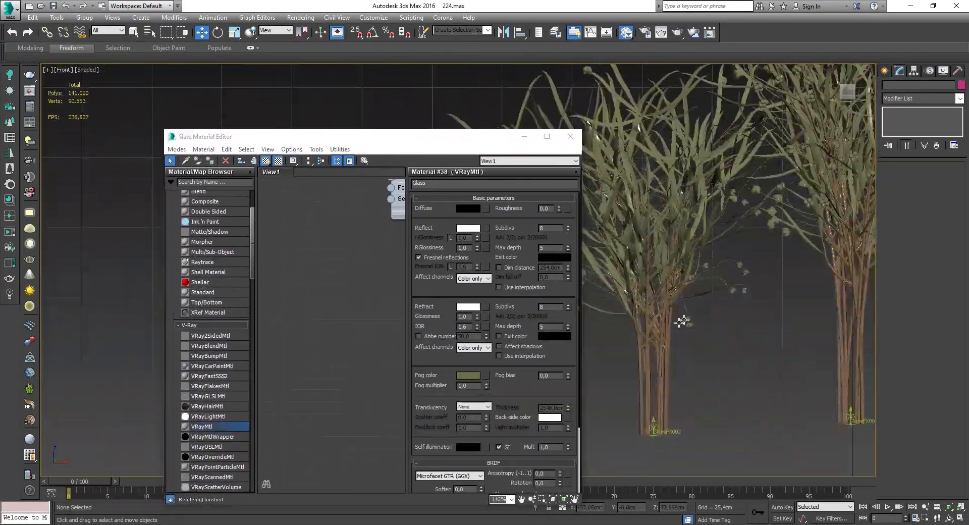
scroll(681, 321, "up", 1)
double_click(445, 138)
scroll(54, 250, "down", 4)
left_click(43, 386)
middle_click_drag(289, 307, 325, 349)
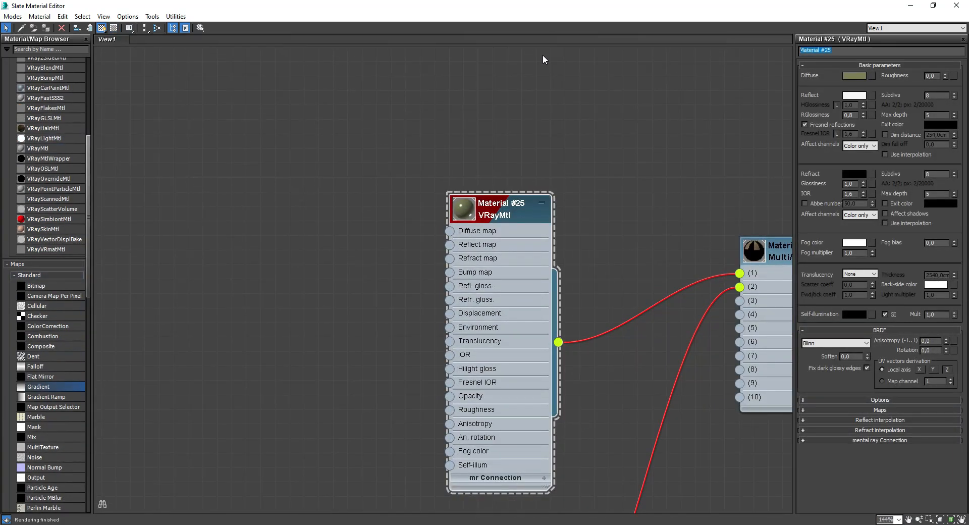
left_click_drag(40, 388, 181, 280)
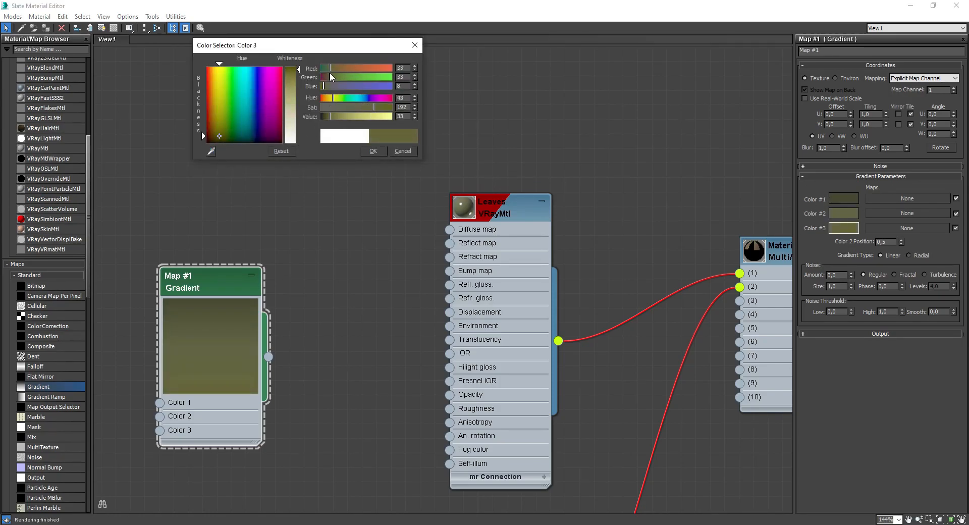
left_click(374, 151)
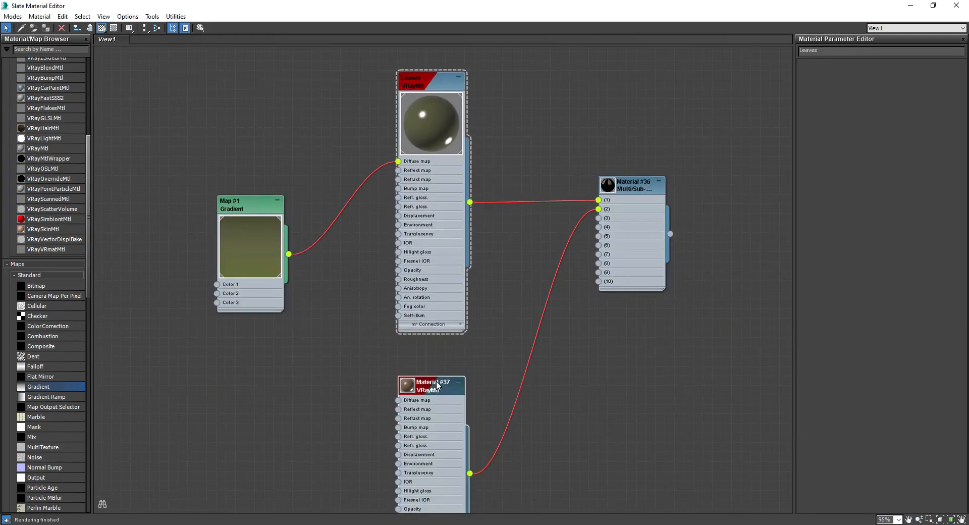
Rename the brown material Branches and add a Noise map beside it
type("Branches")
middle_click_drag(404, 335, 383, 213)
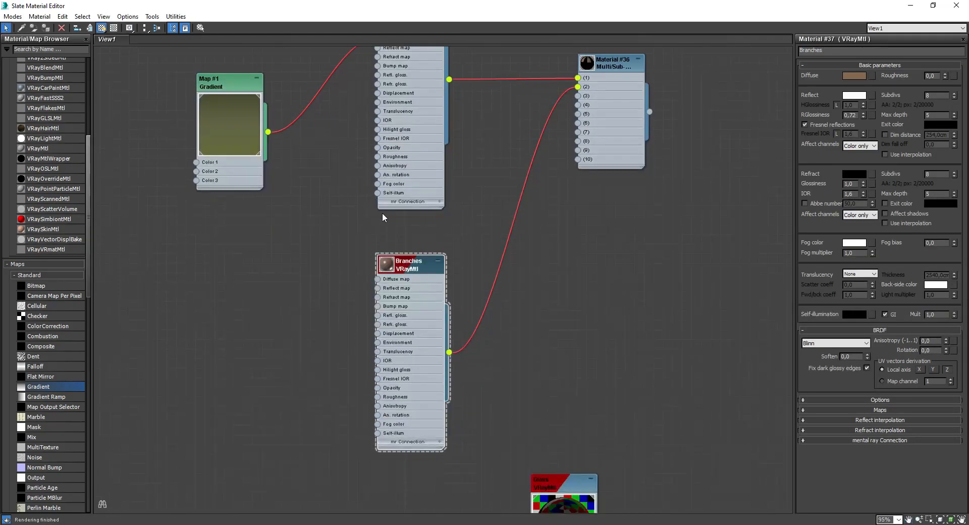
scroll(83, 399, "down", 3)
scroll(220, 356, "up", 3)
double_click(187, 347)
left_click_drag(220, 352, 259, 302)
double_click(259, 302)
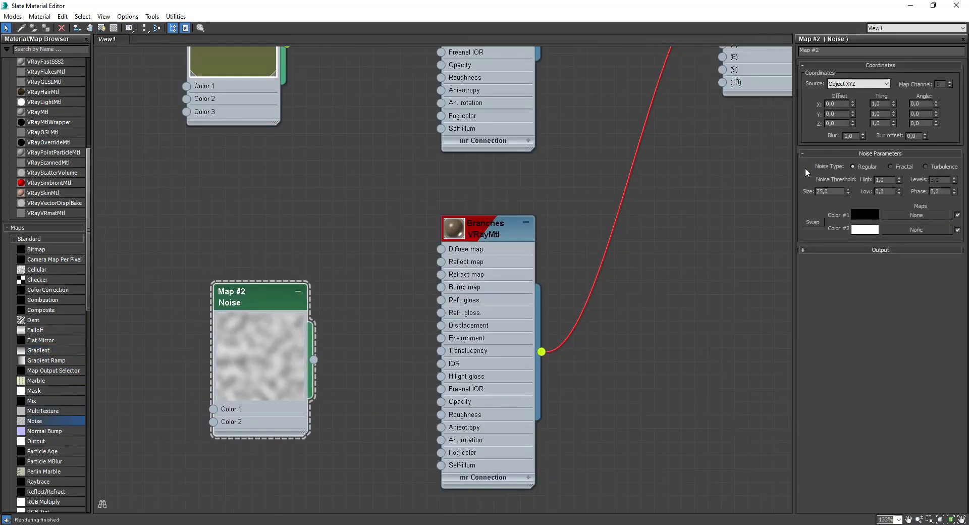
Set the Noise map to Turbulence with a smaller size and connect it to the Branches bump slot
left_click(890, 166)
left_click_drag(848, 191, 843, 295)
left_click(933, 167)
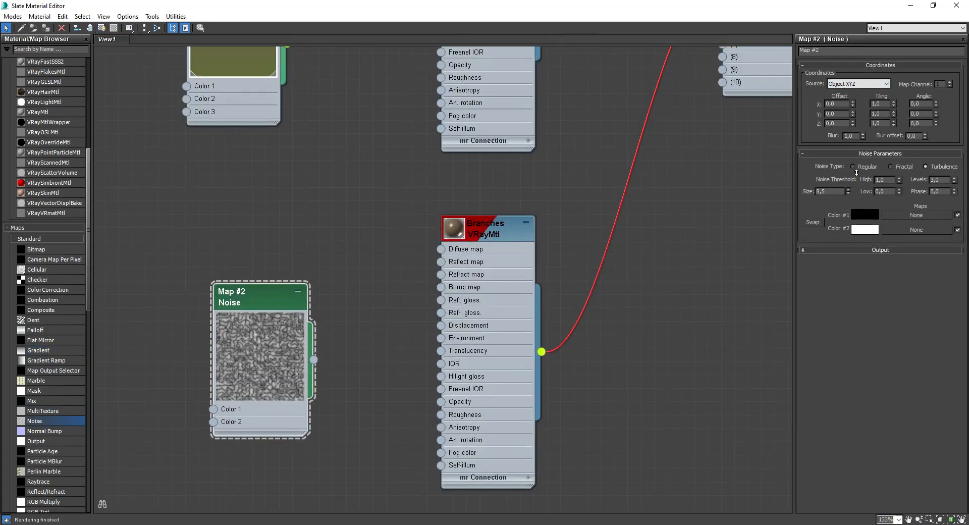
left_click_drag(420, 313, 441, 286)
double_click(454, 228)
scroll(838, 471, "down", 5)
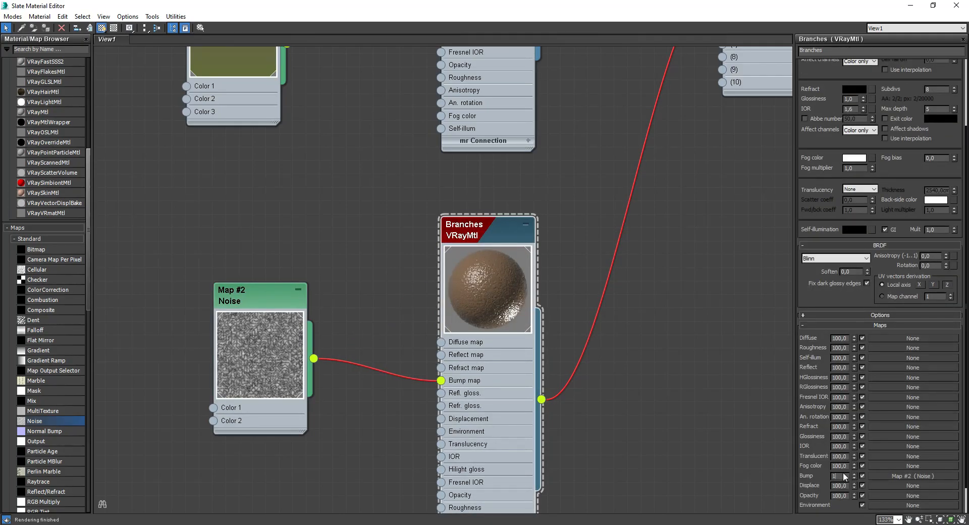
left_click_drag(834, 237, 834, 331)
Set the Branches reflection glossiness to 0.7 and switch both Branches and Leaves to the Microfacet GTR (GGX) BRDF
left_click(863, 116)
middle_click_drag(510, 164, 510, 302)
left_click(860, 343)
left_click(852, 370)
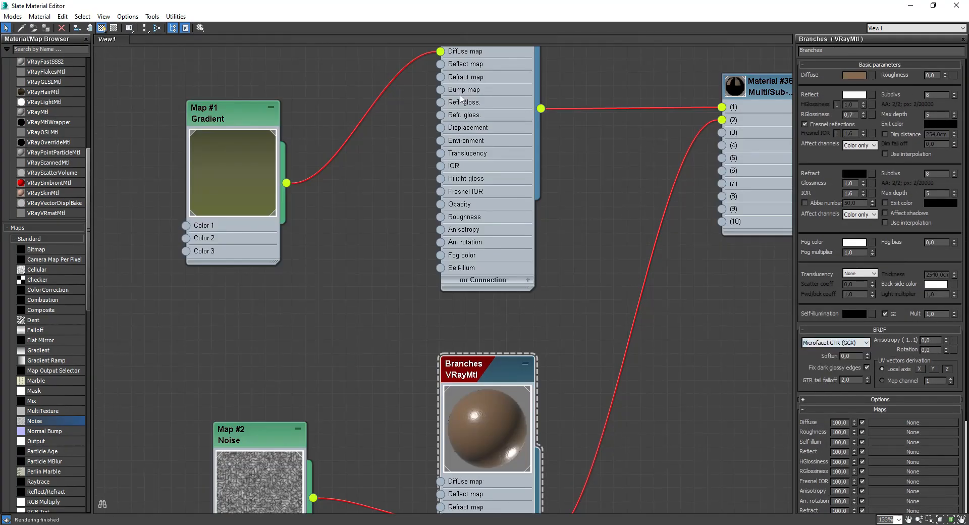
middle_click_drag(619, 152, 625, 298)
double_click(497, 87)
left_click(860, 344)
left_click(853, 371)
scroll(500, 250, "down", 1)
Set the leaf Gradient map's W angle to 180 and check the colouring on the shrubs' leaves
middle_click_drag(509, 238, 459, 221)
left_click_drag(469, 6, 669, 108)
left_click(831, 102)
middle_click_drag(772, 142, 617, 282)
scroll(617, 281, "up", 3)
key("m")
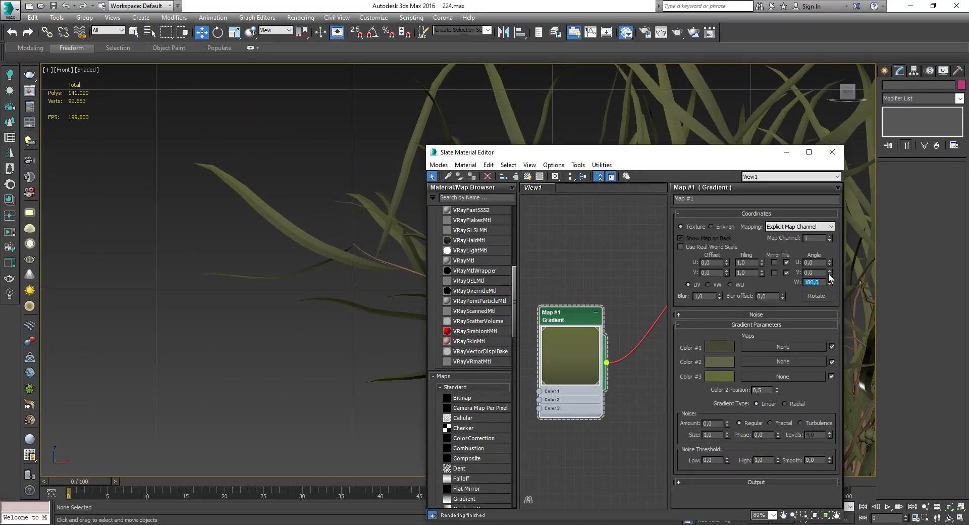
left_click(785, 152)
scroll(558, 271, "down", 2)
middle_click_drag(557, 271, 504, 243)
scroll(503, 243, "up", 2)
middle_click_drag(757, 404, 586, 299)
scroll(585, 298, "up", 4)
scroll(586, 298, "down", 7)
Adjust the TurboSmooth settings of the three vases and group them with the shrubs as "Grass in bouquet"
left_click(334, 343)
middle_click_drag(333, 344, 434, 290)
scroll(440, 294, "down", 3)
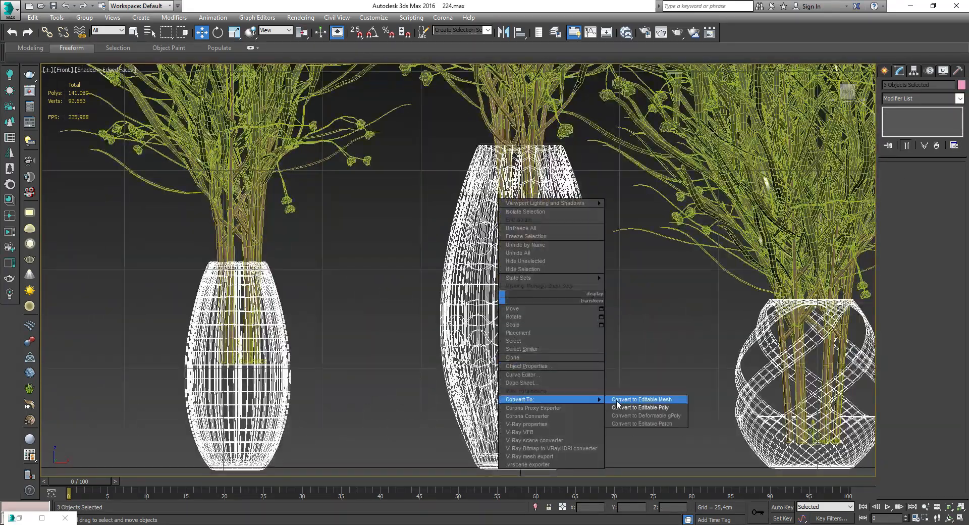
left_click(649, 400)
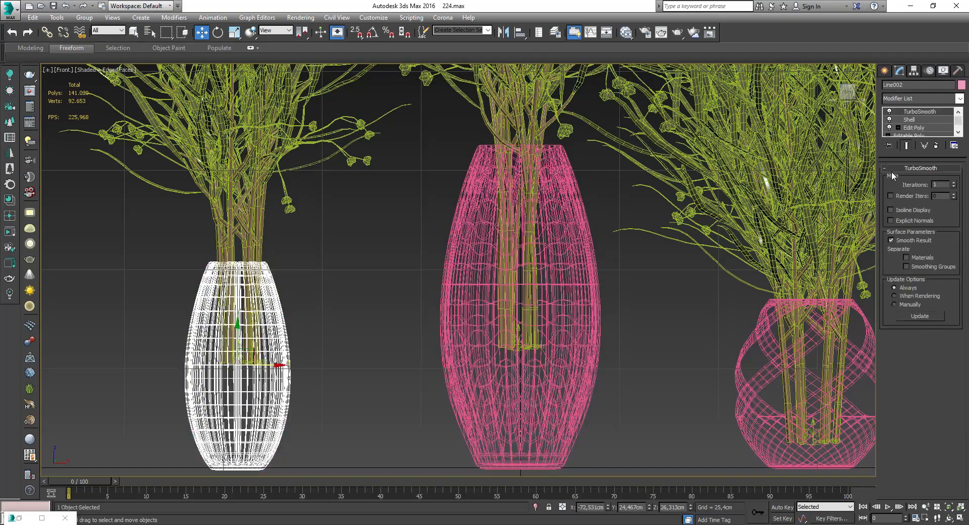
left_click(520, 378)
left_click(807, 434)
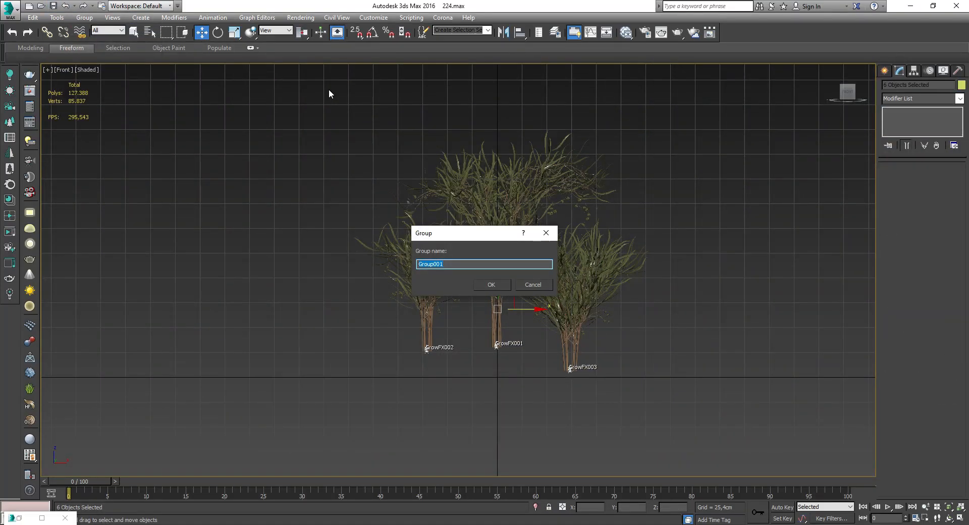
type("Grass in bouq")
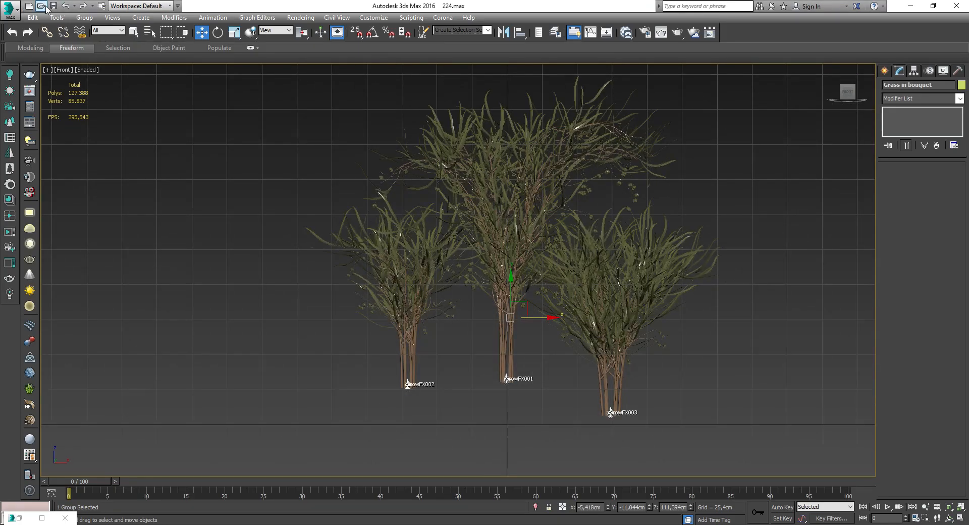
Open the Studio.max scene, adopting the file's unit scale
left_click(10, 8)
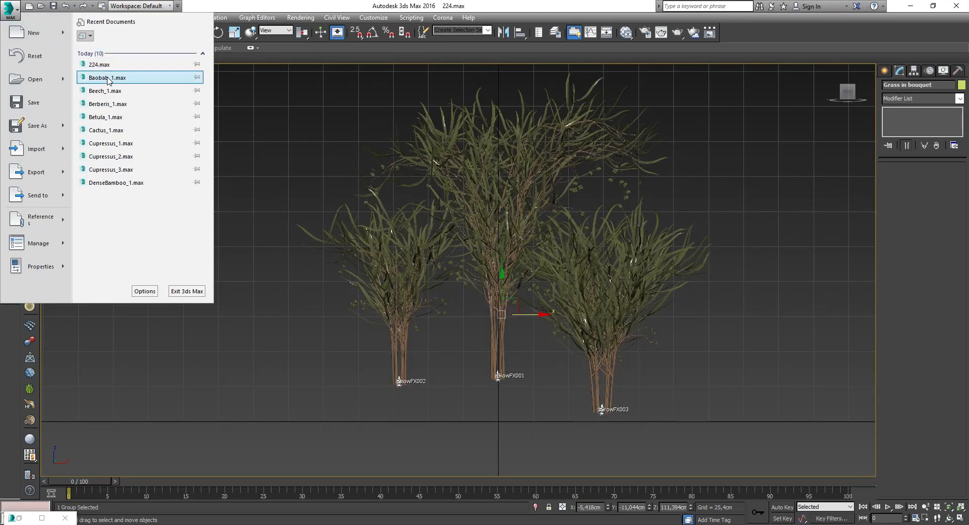
left_click(20, 70)
left_click(44, 166)
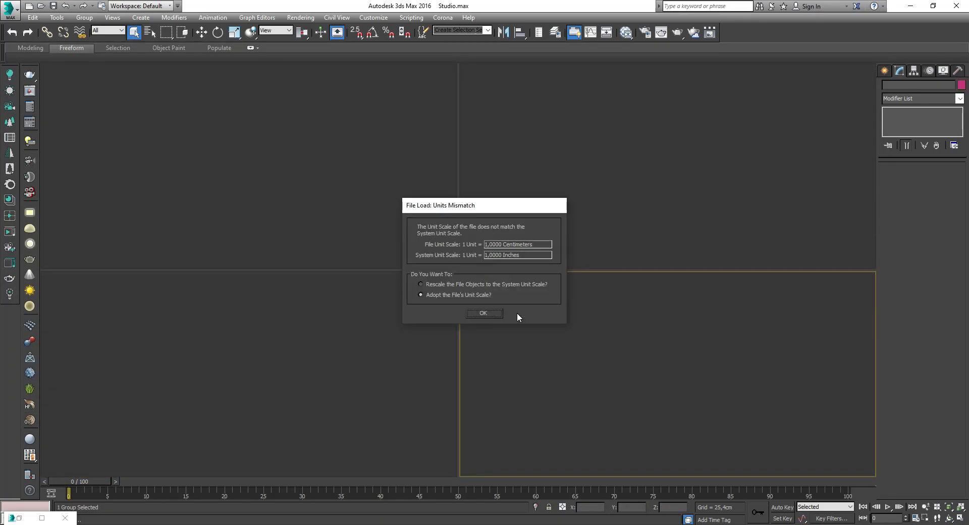
left_click(515, 313)
key("Return")
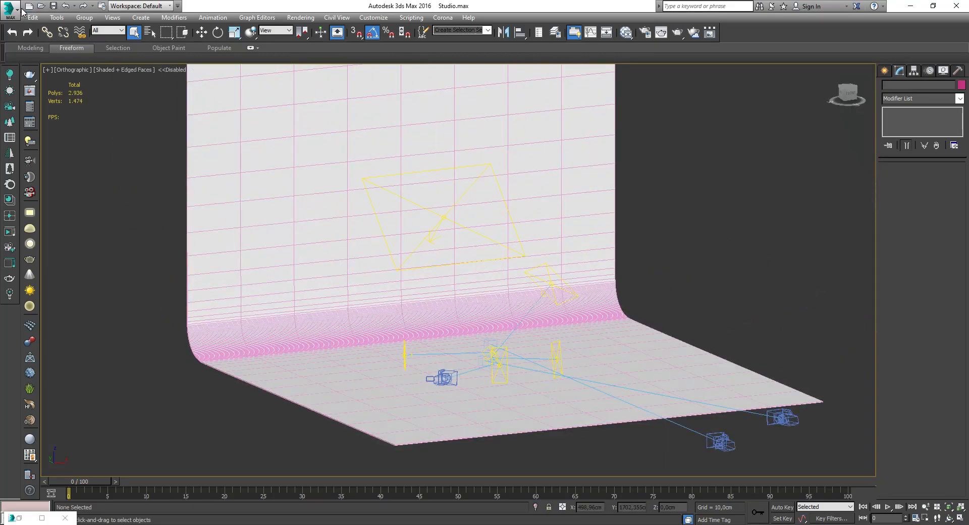
Merge the Grass in bouquet group from 224.max into the studio scene
left_click(9, 9)
mouse_move(35, 200)
left_click(116, 103)
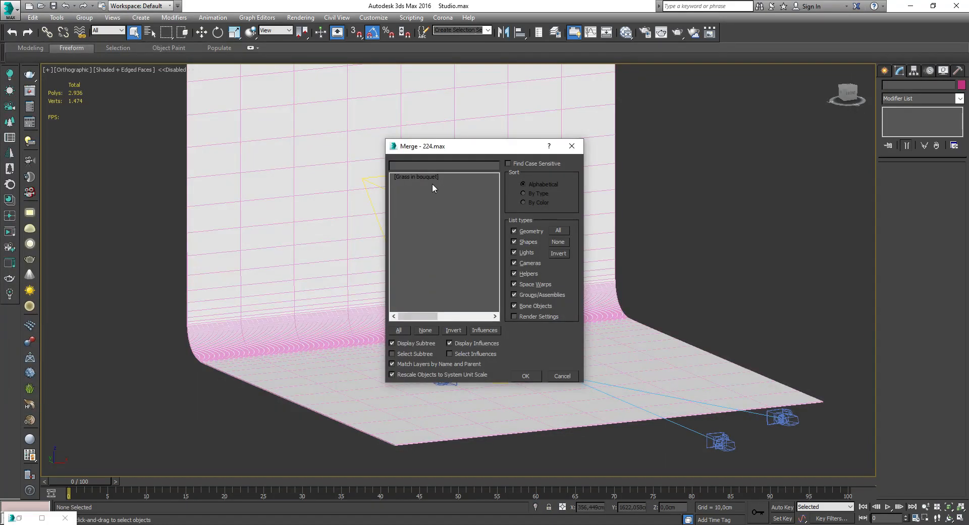
double_click(433, 186)
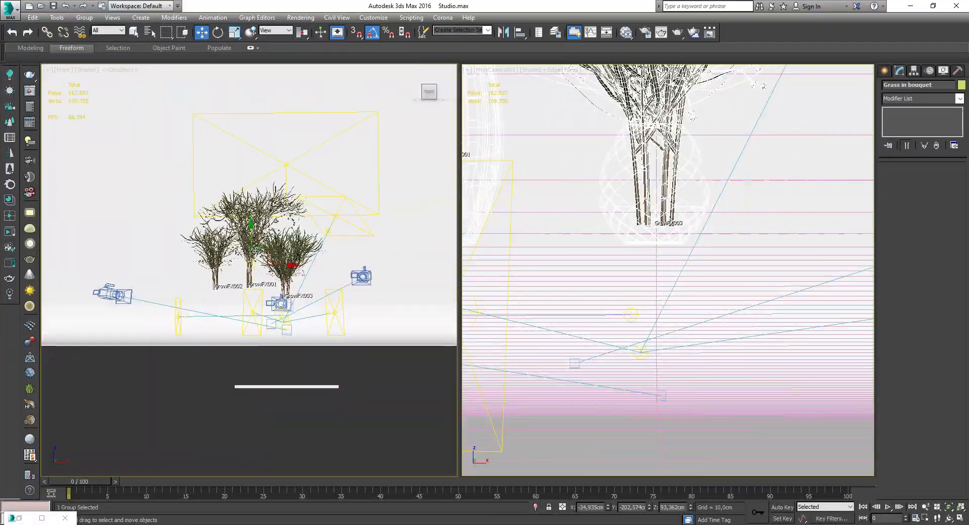
Move the merged bouquet group onto the studio floor and centre it in the camera's frame
left_click_drag(255, 270, 286, 320)
scroll(286, 321, "up", 10)
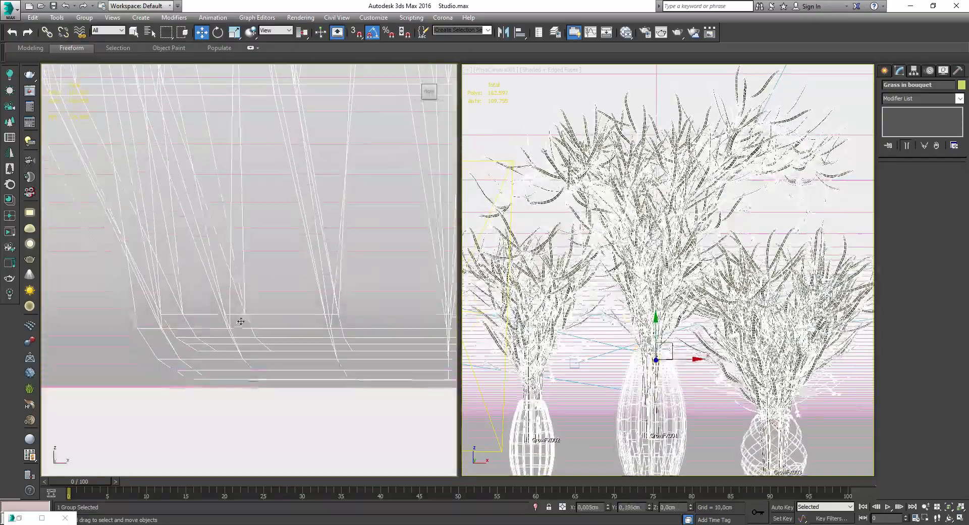
scroll(240, 321, "down", 12)
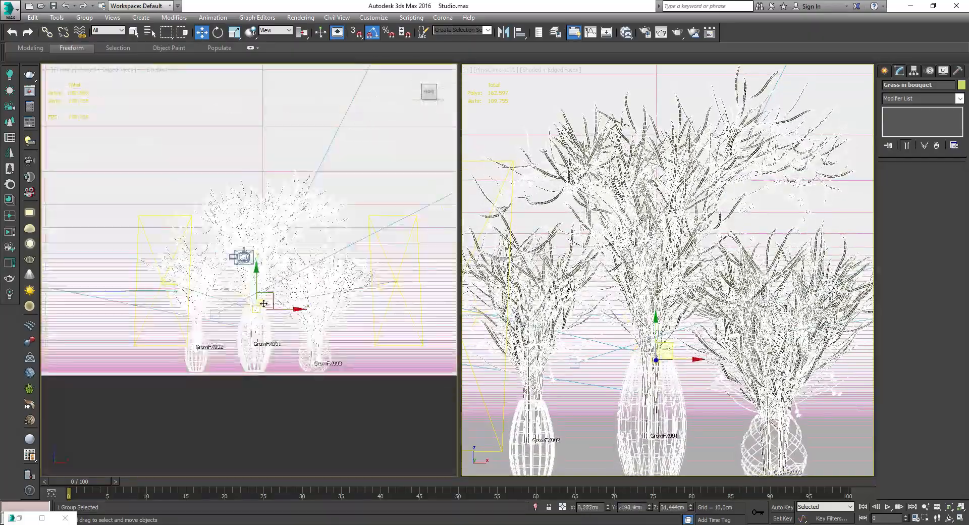
scroll(255, 313, "up", 5)
scroll(699, 184, "down", 2)
mouse_move(257, 315)
left_mouse_down()
mouse_move(263, 322)
mouse_move(252, 325)
left_mouse_up()
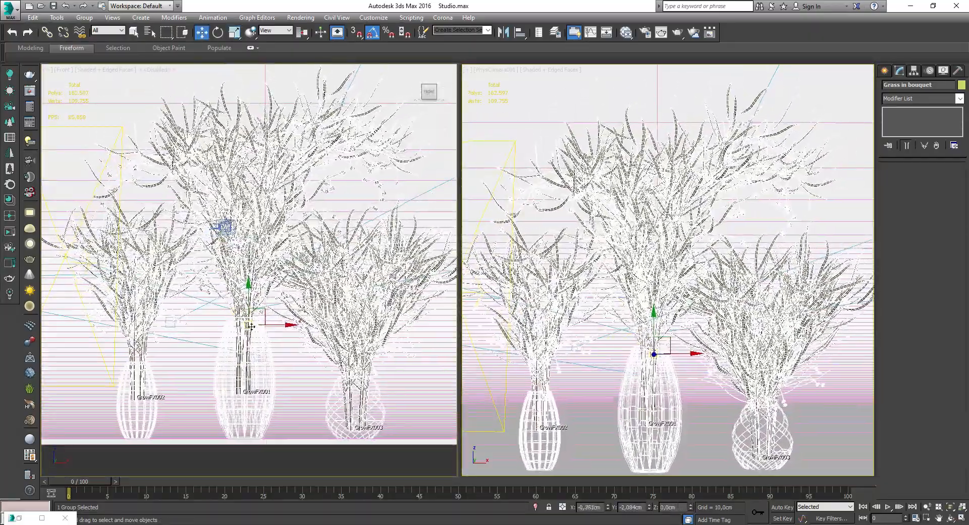
Align the bouquet group's vase bases with the studio floor in the left side view
key("l")
scroll(277, 399, "up", 8)
scroll(257, 403, "down", 8)
scroll(253, 402, "up", 8)
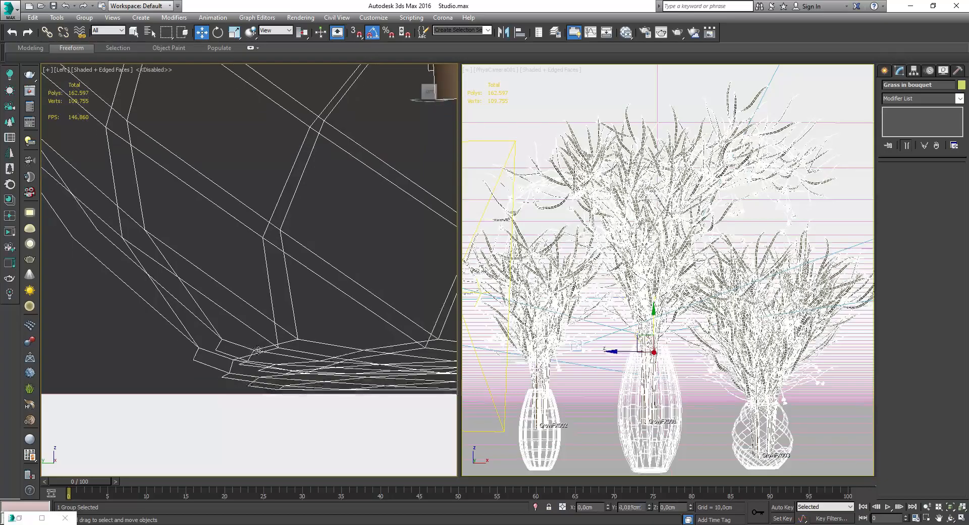
scroll(277, 359, "down", 10)
Free the bouquets from their group and shift the two outer vases with their shrubs away from the middle one
middle_click_drag(335, 369, 713, 262, "alt")
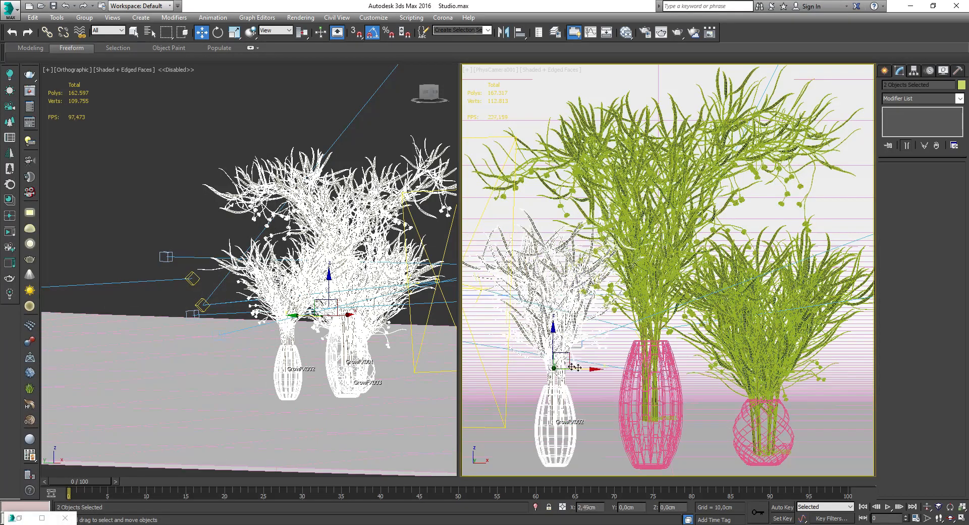
left_click(779, 349)
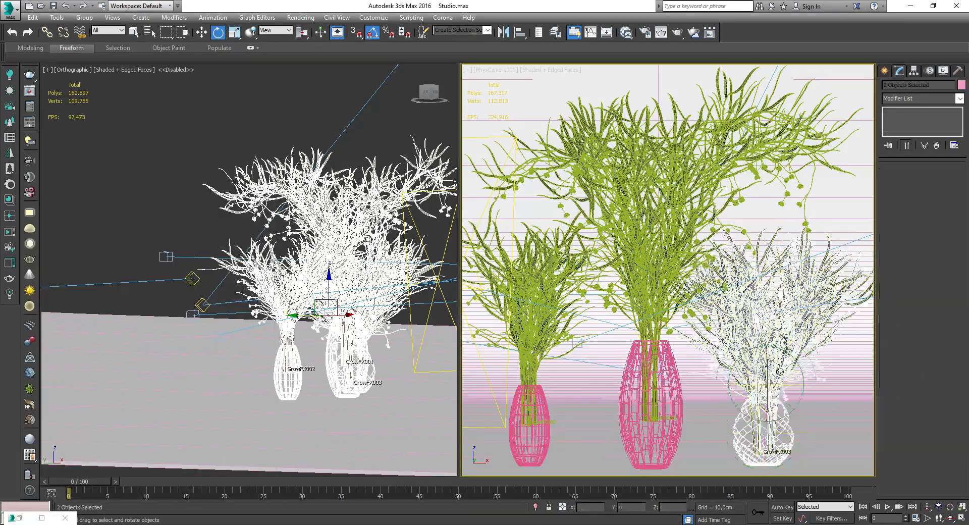
key("w")
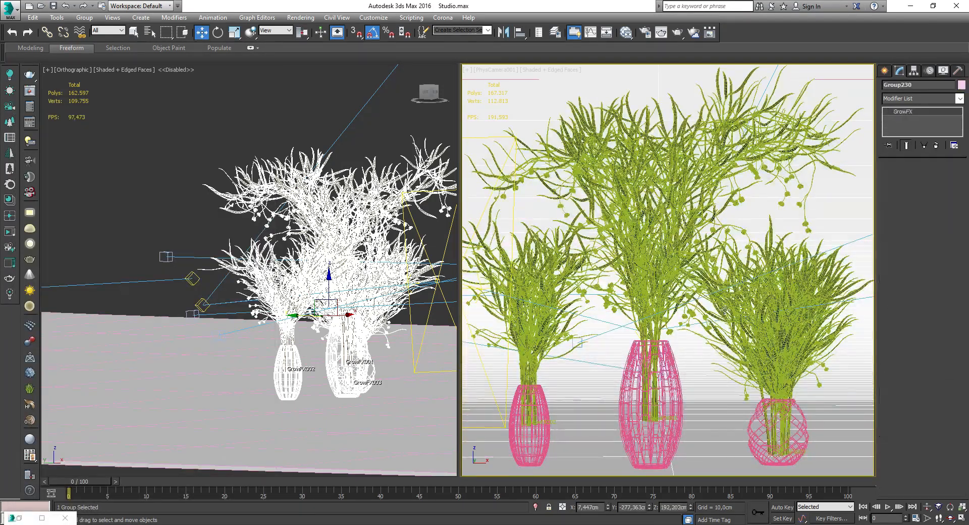
Select all three vases with their shrubs and apply a TurboSmooth modifier to them
left_click(655, 350, "ctrl")
left_click(540, 399, "ctrl")
middle_click_drag(294, 296, 268, 333, "alt")
scroll(293, 302, "down", 8)
scroll(294, 303, "up", 3)
right_click(687, 350)
key("ctrl+s")
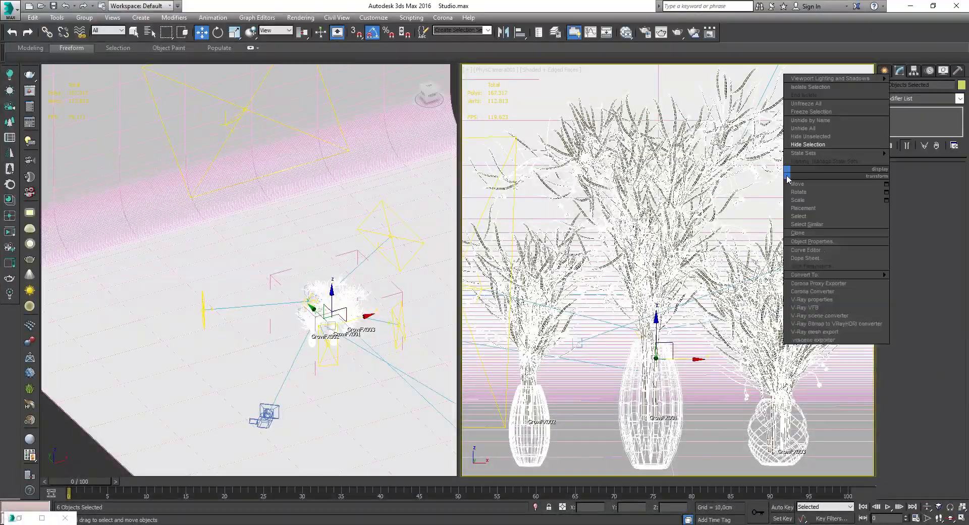
left_click(959, 99)
left_click(907, 368)
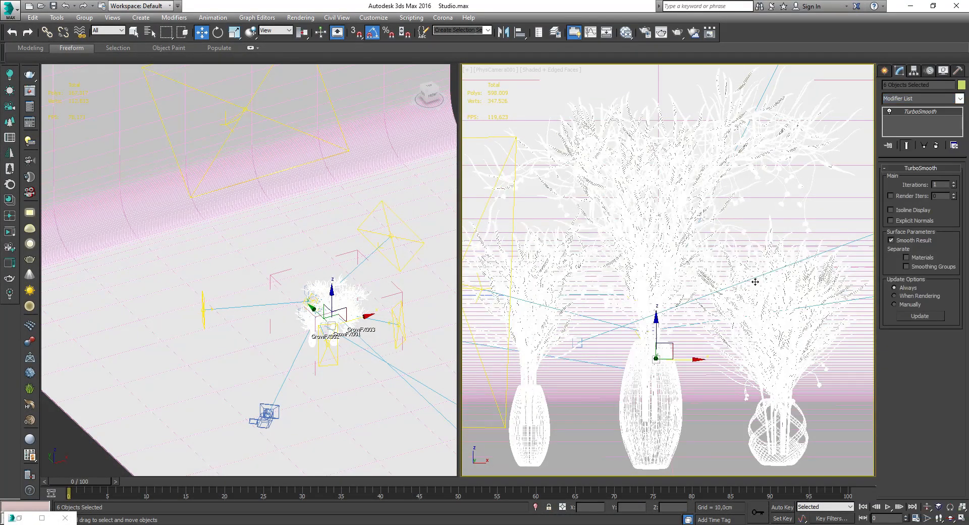
Render the camera view and examine the glass vases, stems and leaves up close in the frame buffer
key("shift+q")
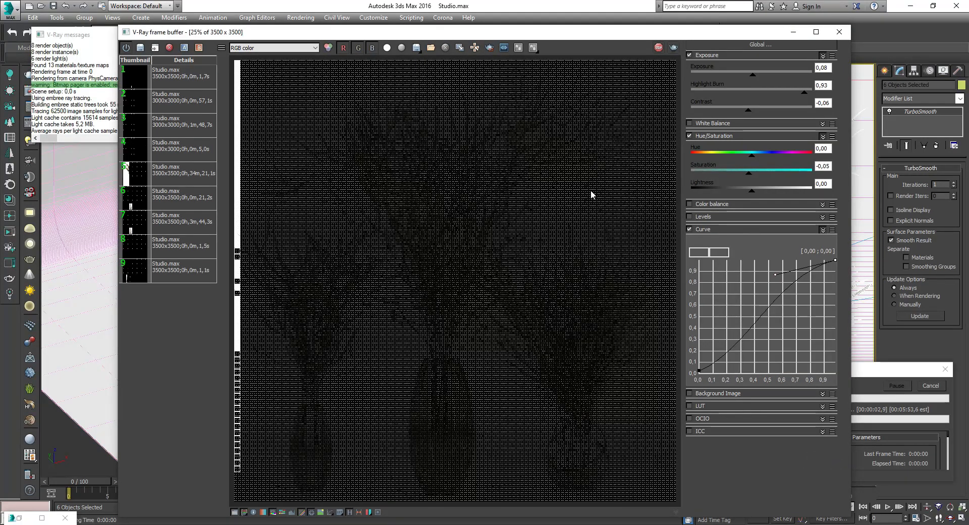
scroll(264, 252, "up", 2)
middle_click_drag(265, 252, 398, 176)
scroll(398, 176, "down", 1)
middle_click_drag(257, 313, 376, 166)
scroll(245, 249, "up", 2)
scroll(368, 252, "down", 2)
scroll(540, 316, "down", 1)
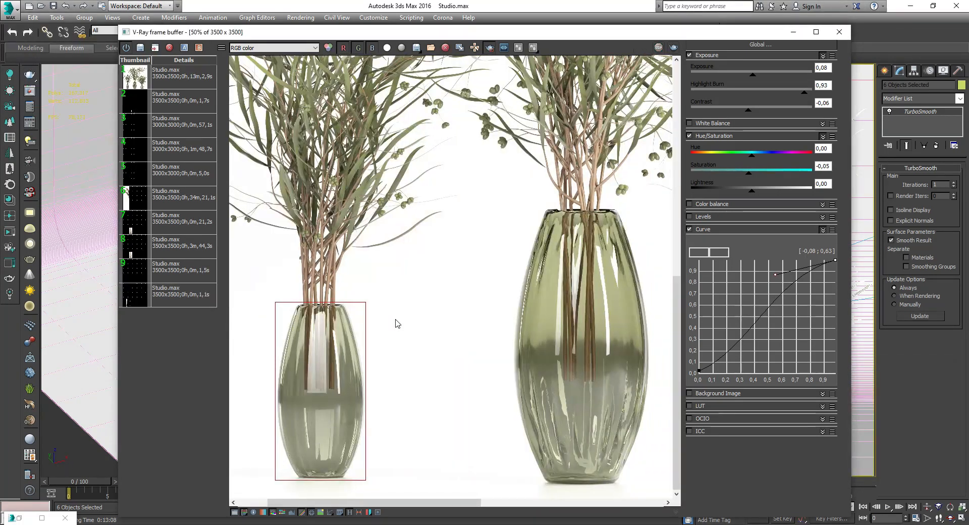
scroll(396, 264, "up", 1)
scroll(478, 267, "down", 1)
scroll(484, 253, "up", 2)
scroll(485, 252, "down", 2)
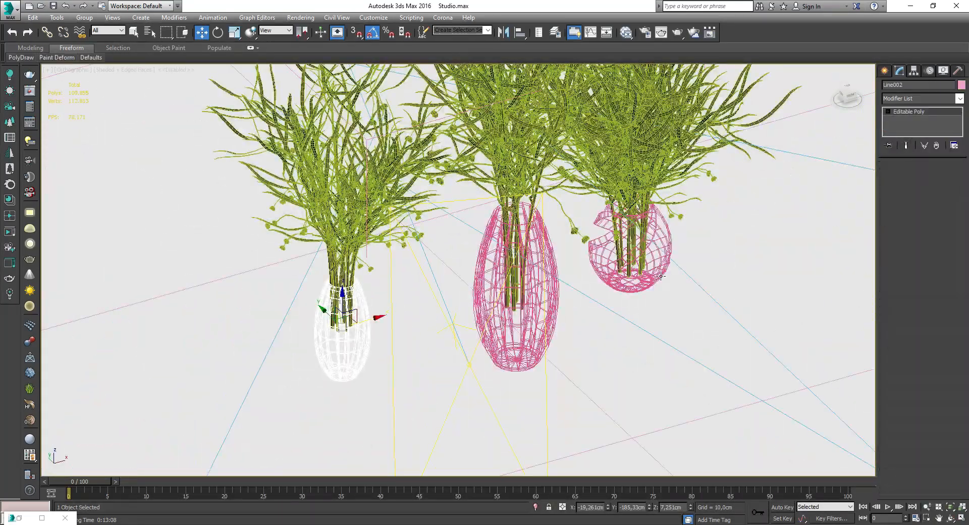
Smooth the round openwork vase with TurboSmooth and collapse it to an Editable Poly
left_click(661, 276)
left_click(960, 98)
left_click(922, 371)
scroll(656, 239, "up", 5)
right_click(674, 226)
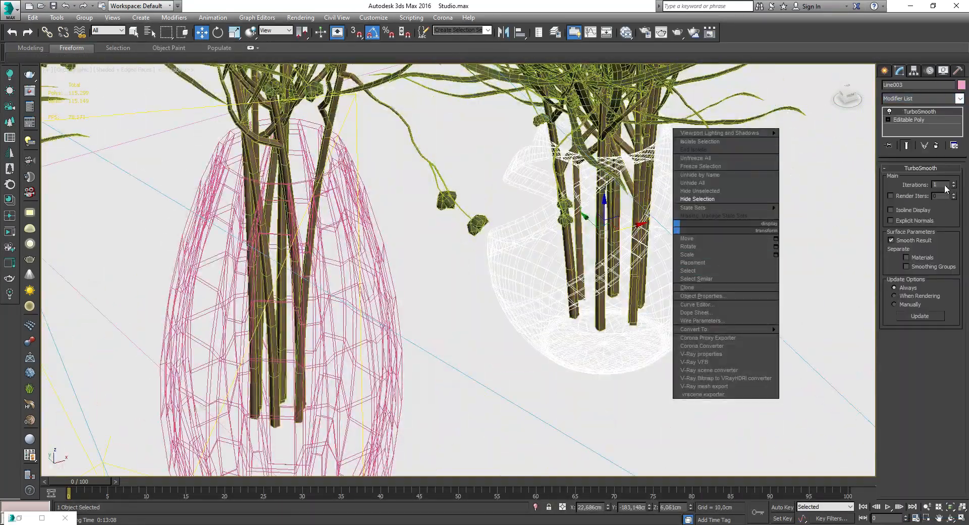
scroll(610, 300, "up", 2)
right_click(610, 301)
left_click(677, 364)
scroll(677, 364, "down", 10)
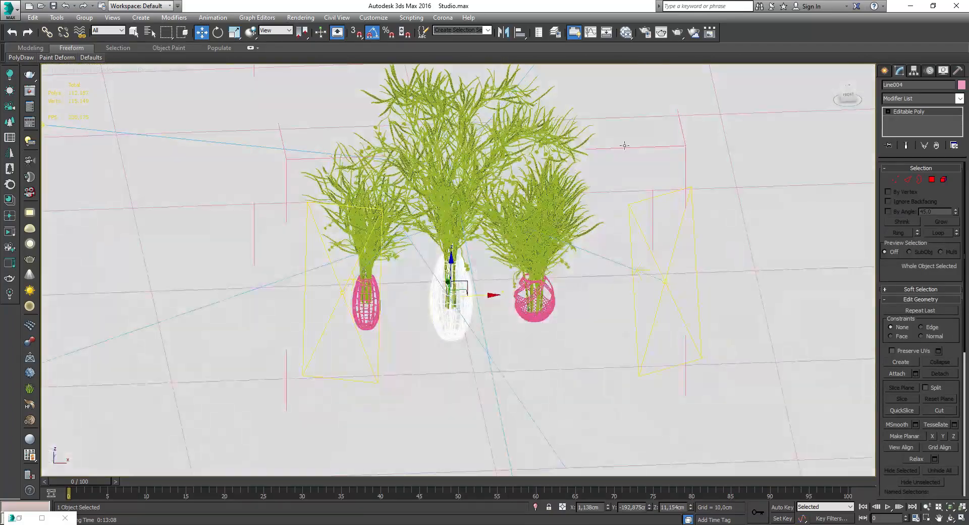
Load the scene's Leaves, Branches and Glass materials into the Slate Material Editor's Agave view
key("m")
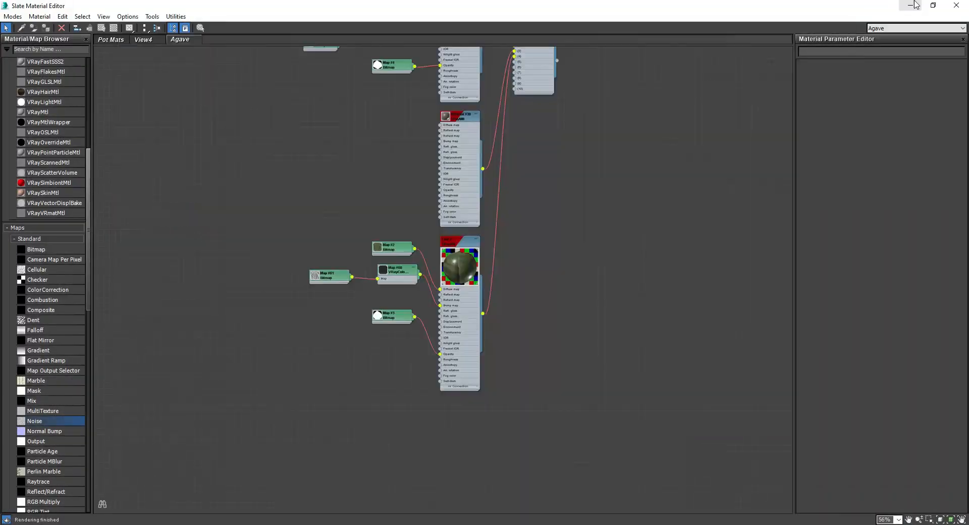
scroll(254, 123, "down", 6)
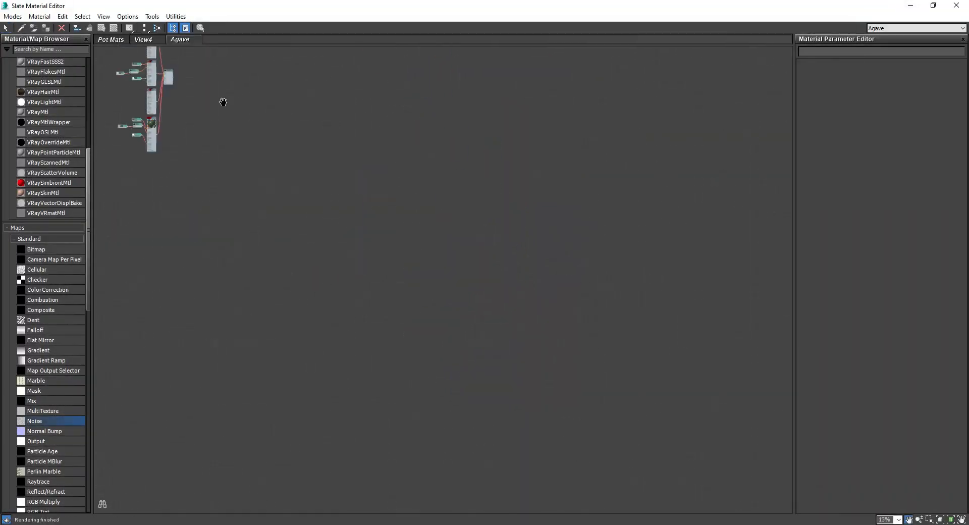
left_click(907, 10)
left_click(348, 151)
key("m")
left_click(39, 16)
left_click(57, 50)
scroll(553, 312, "up", 9)
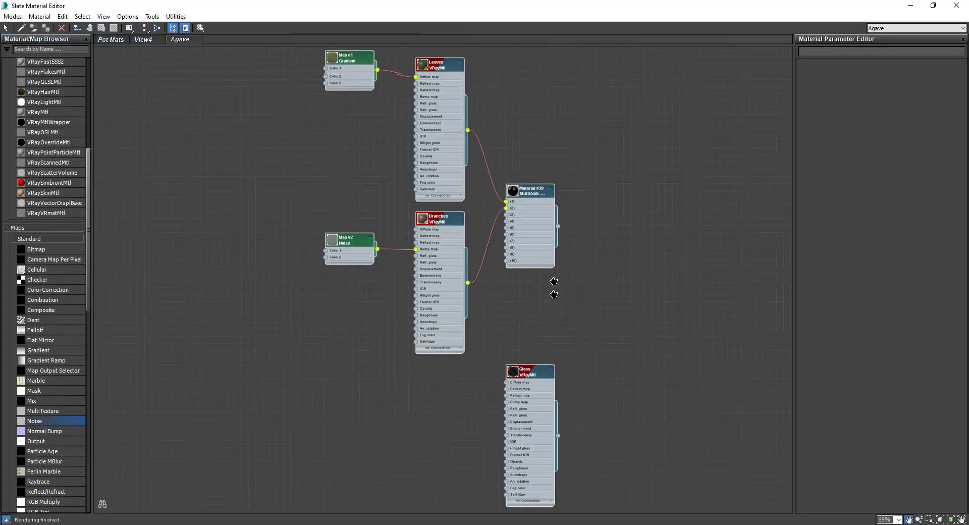
Add a bitmap using Relieve Glass.jpg from the Plant 224 Maps folder and connect it to the Glass material's bump map
double_click(36, 249)
left_click(40, 166)
double_click(644, 161)
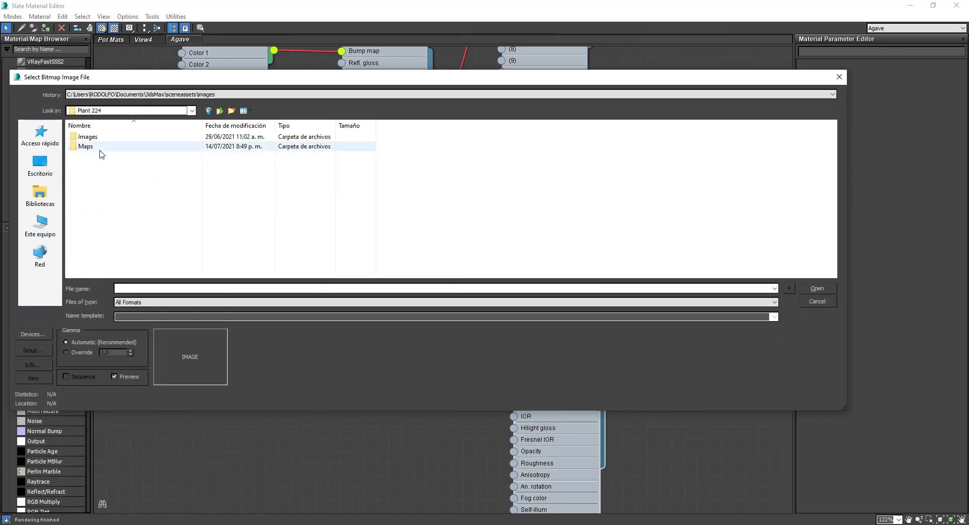
double_click(87, 147)
double_click(146, 147)
middle_click_drag(354, 232, 321, 201)
left_click_drag(454, 265, 187, 263)
double_click(200, 270)
scroll(201, 273, "up", 1)
middle_click_drag(201, 272, 250, 246)
left_click_drag(248, 235, 279, 393)
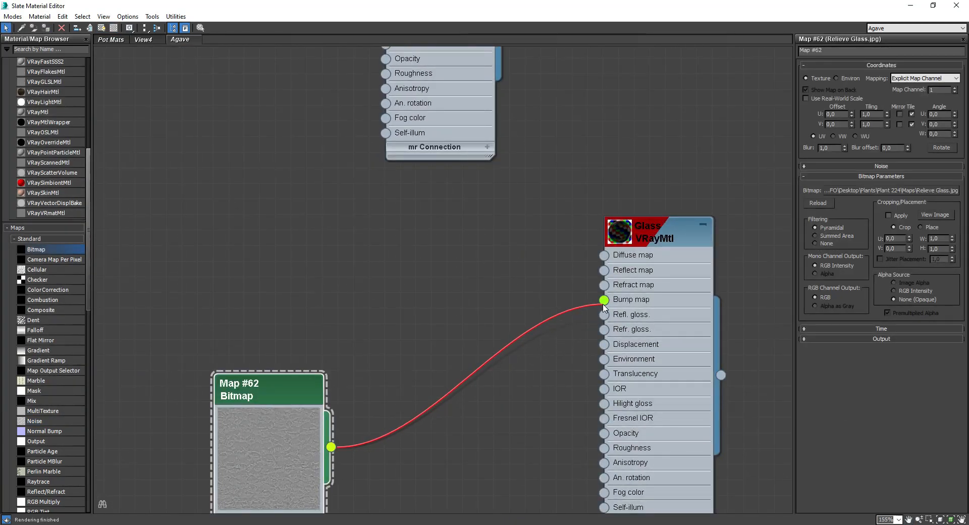
left_click_drag(603, 304, 604, 301)
Set the Glass material's bump amount to 15 and connect the relief bitmap to its diffuse map for a viewport preview
double_click(620, 232)
left_click(880, 410)
double_click(839, 476)
type("15")
left_click_drag(826, 240, 818, 322)
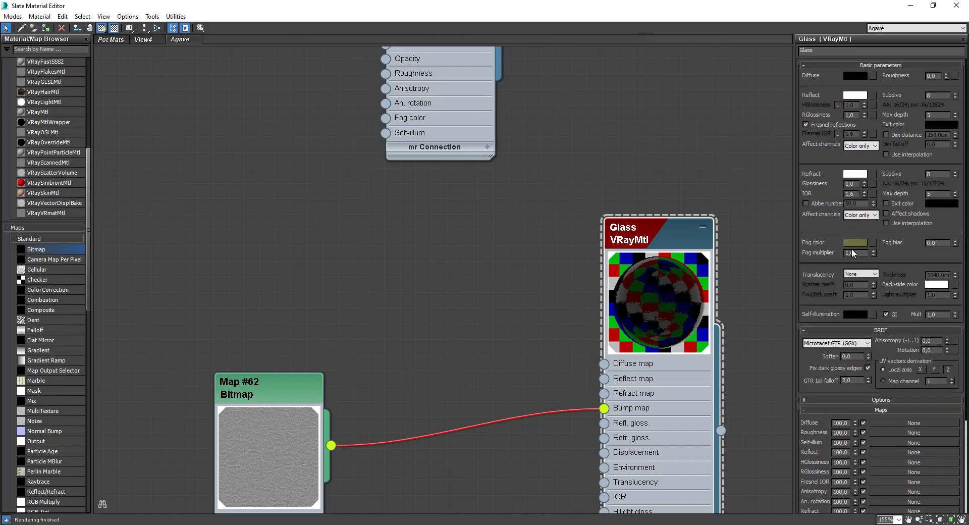
middle_click_drag(640, 248, 581, 210)
scroll(581, 210, "down", 1)
left_click(855, 95)
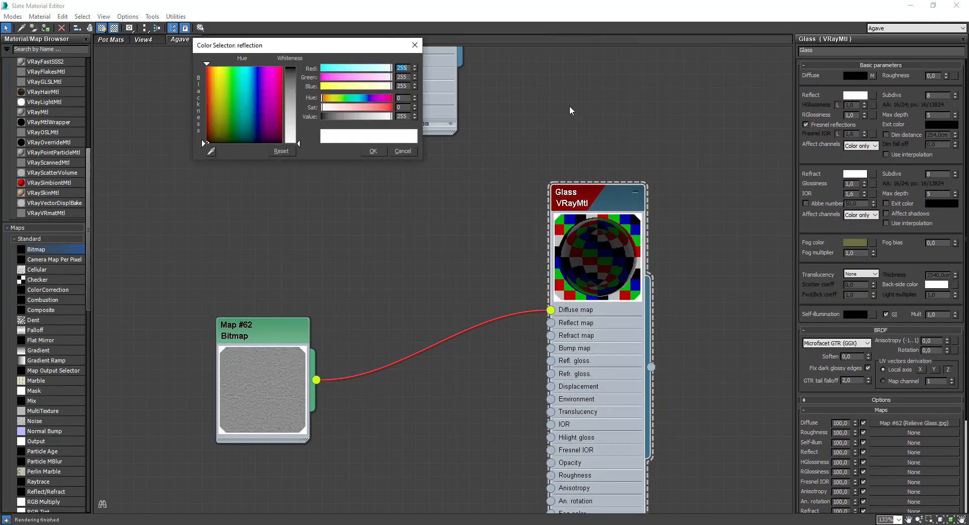
left_click(404, 152)
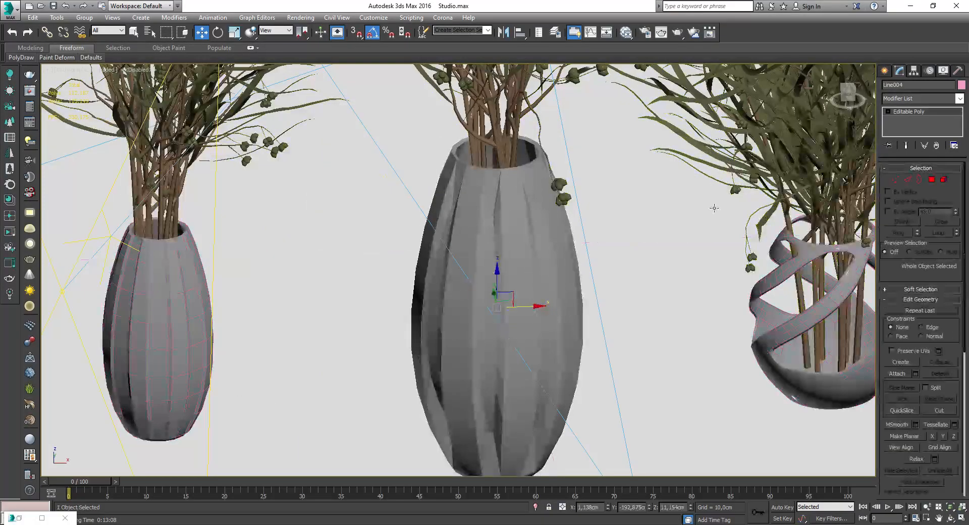
Add a UVW Map modifier with cylindrical mapping to the tall middle vase and fit it to the vase
key("F4")
left_click(919, 99)
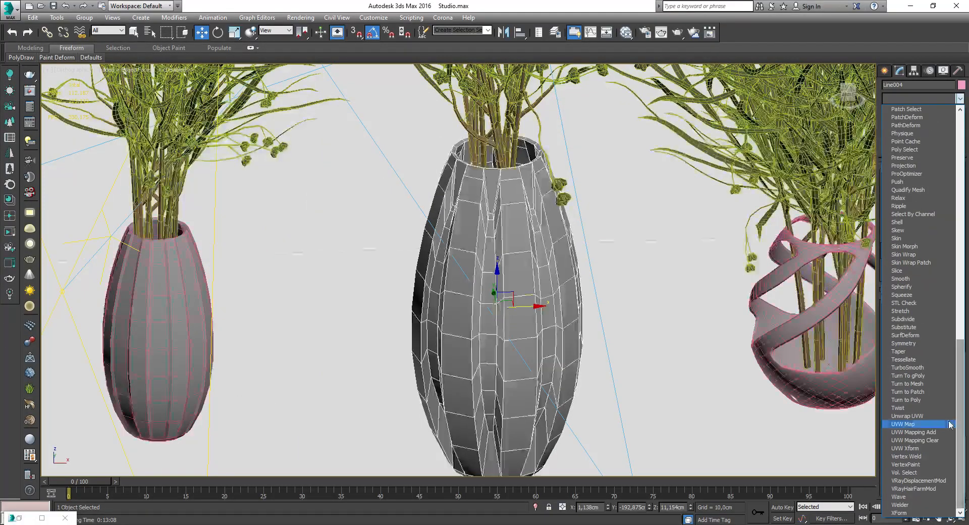
left_click(916, 202)
left_click(911, 399)
key("F4")
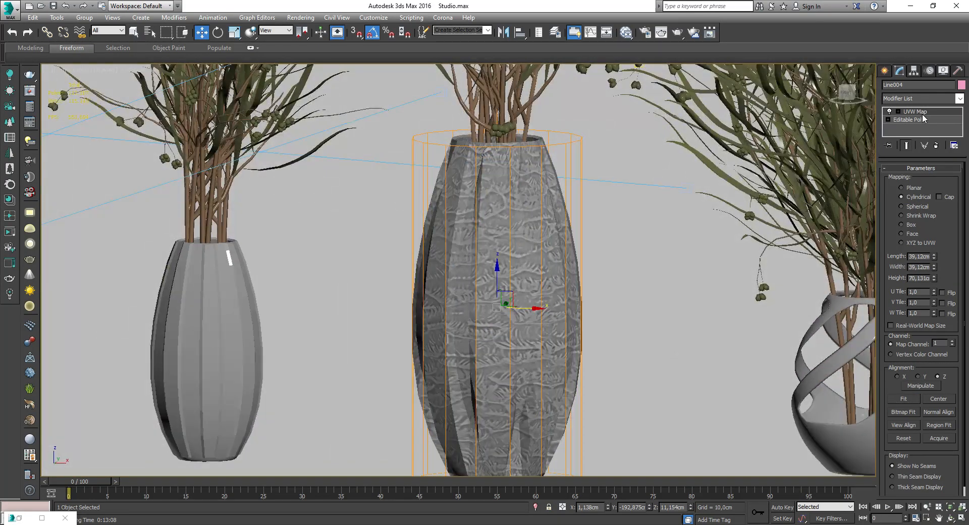
left_click_drag(497, 274, 500, 295)
right_click(500, 295)
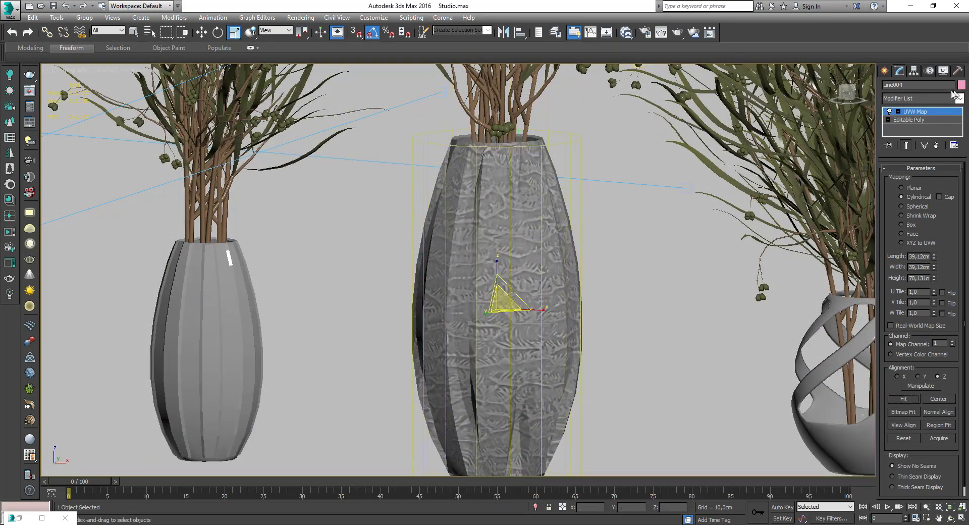
key("1")
Apply a cylindrical UVW Map modifier to the small ribbed vase
left_click(215, 288)
left_click(920, 99)
left_click(922, 419)
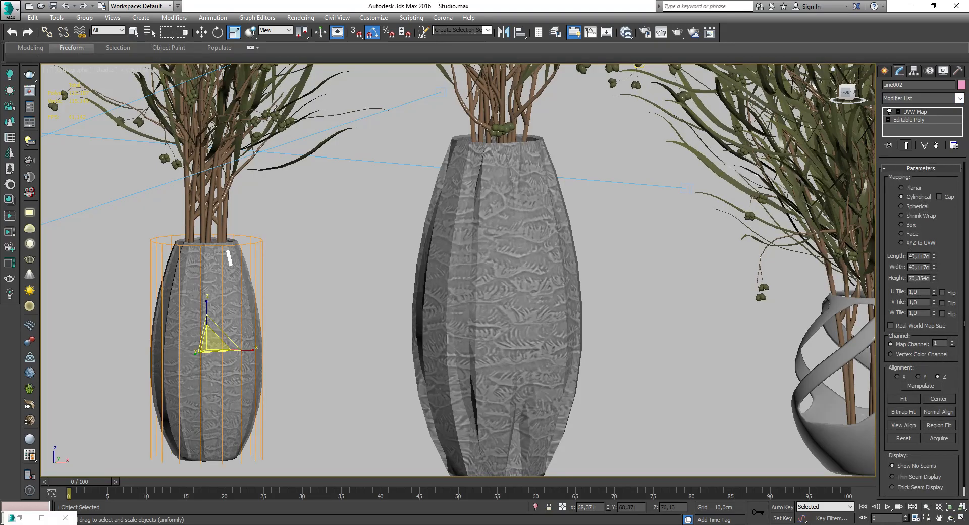
Copy the cylindrical UVW Map modifier onto the round openwork vase and fit it
middle_click_drag(656, 303, 462, 212)
left_click_drag(913, 112, 727, 303)
scroll(731, 299, "up", 3)
left_click(908, 399)
scroll(706, 293, "down", 3)
middle_click_drag(605, 252, 699, 254)
Set the relief bitmap's U and V tiling to 2.0 and check the pattern on the vases
key("m")
scroll(472, 412, "up", 1)
middle_click_drag(471, 411, 399, 333)
double_click(425, 402)
left_click_drag(601, 346, 579, 346)
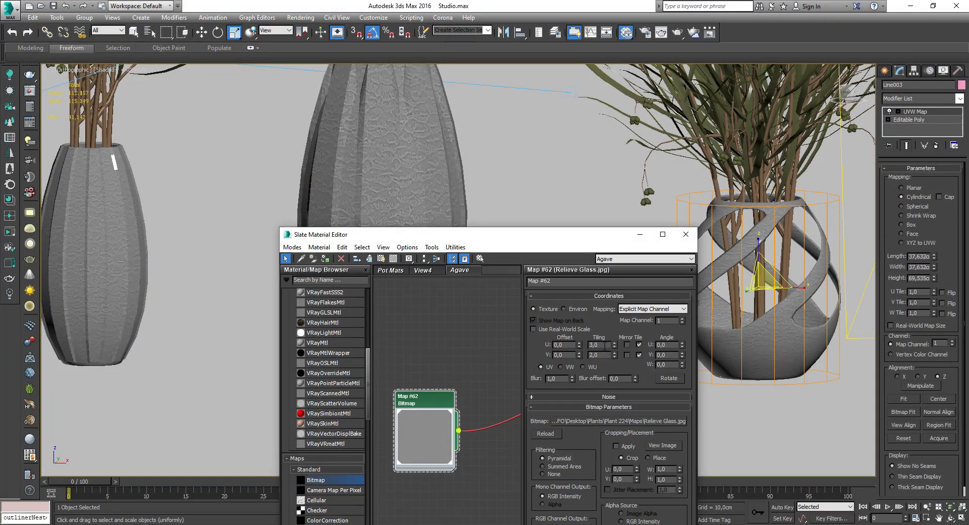
scroll(782, 328, "up", 4)
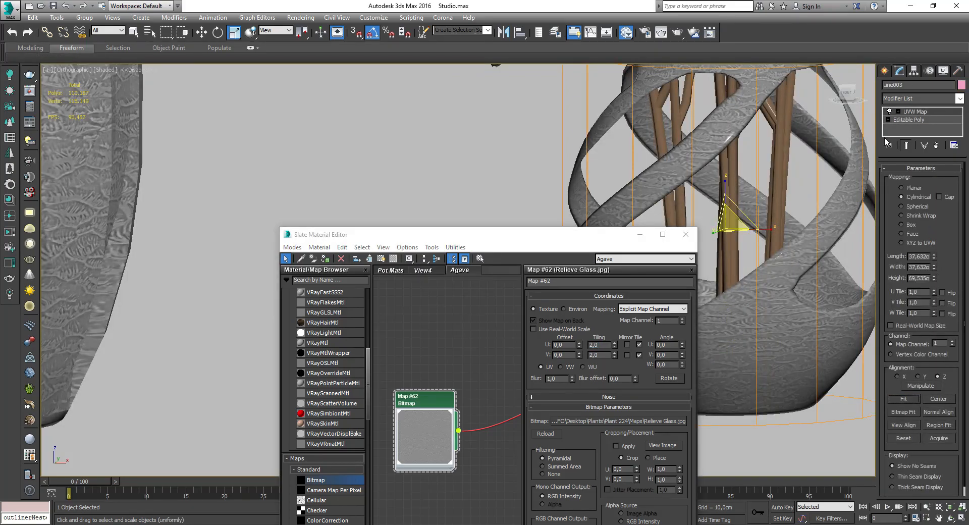
scroll(395, 162, "down", 5)
scroll(394, 162, "up", 3)
scroll(264, 161, "down", 3)
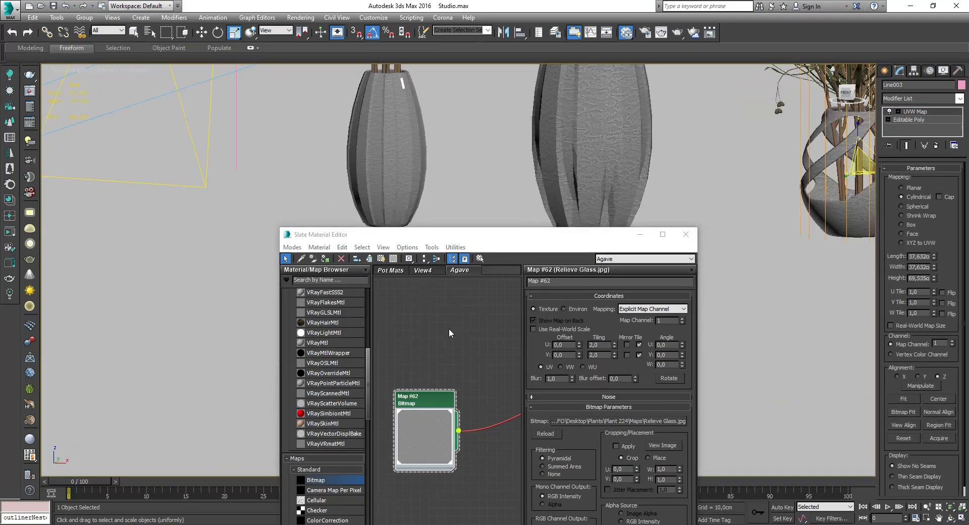
Duplicate the relief bitmap as a Dirt Glass.jpg map for the Glass diffuse, and return the relief bitmap to the bump map
scroll(459, 322, "down", 2)
left_click_drag(441, 378, 453, 320)
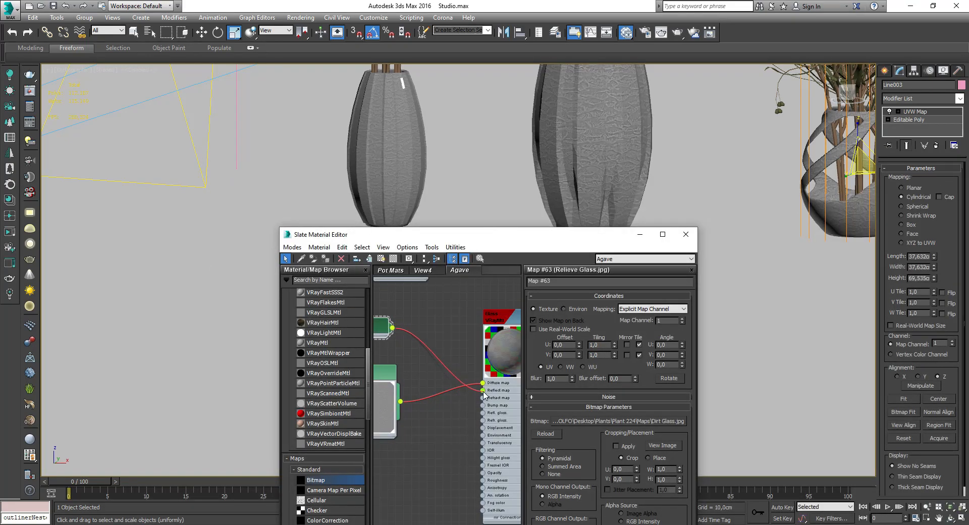
left_click_drag(483, 394, 493, 420)
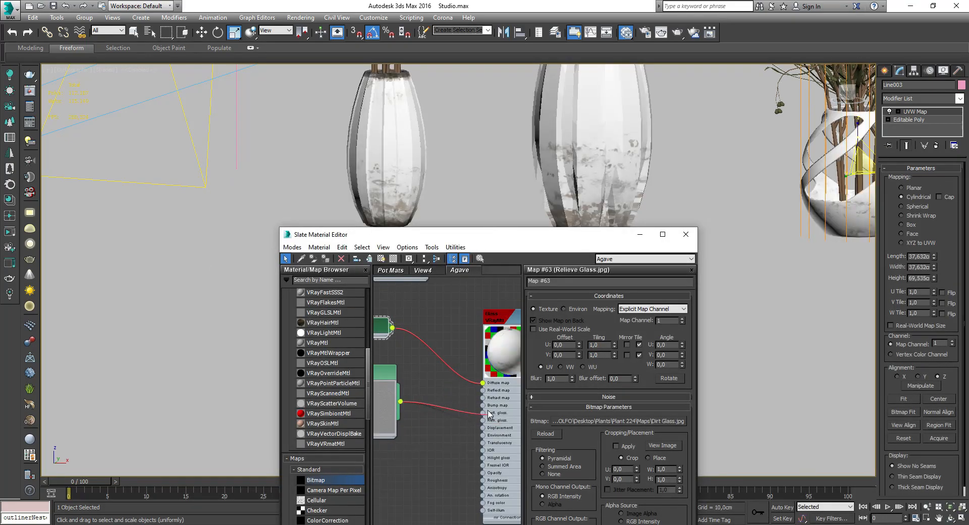
scroll(457, 181, "down", 1)
middle_click_drag(456, 181, 397, 174)
scroll(397, 175, "up", 1)
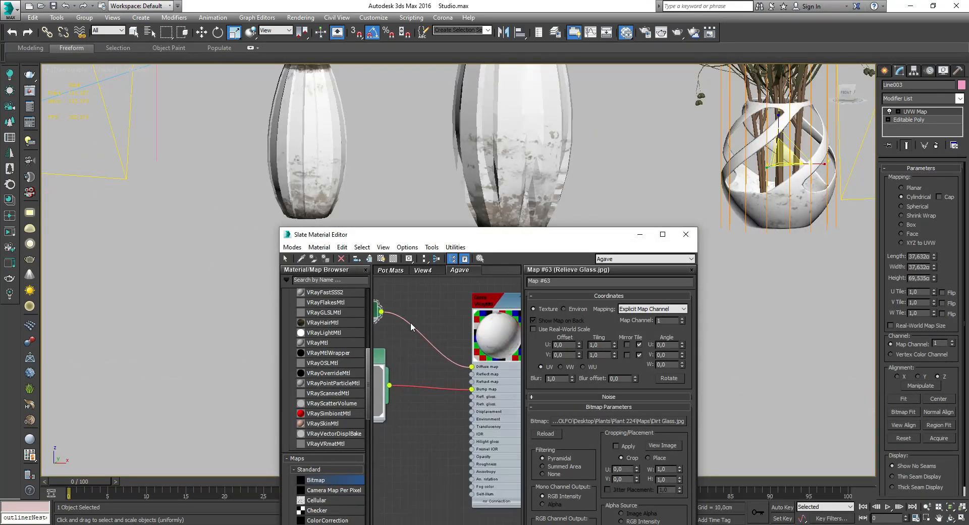
Move the Dirt Glass.jpg map's connection from the Glass material's diffuse map to its reflect map
left_click_drag(470, 367, 470, 374)
double_click(488, 304)
left_click(582, 404)
left_click(390, 117)
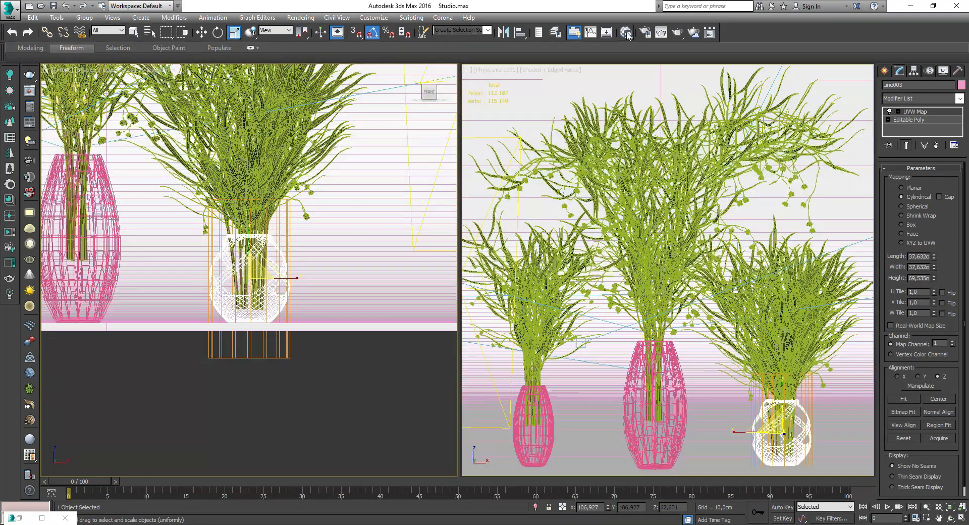
key("m")
left_click(664, 234)
scroll(415, 264, "down", 1)
scroll(202, 148, "up", 2)
middle_click_drag(202, 148, 381, 166)
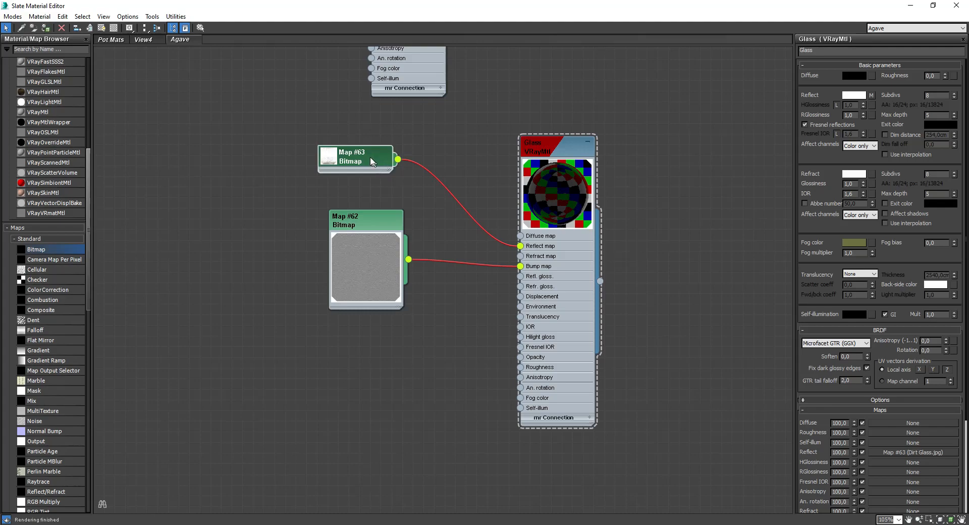
Duplicate the dirt bitmap, load Leaf 1 V2.jpg into the copy, and connect it to the Leaves diffuse map in place of the gradient
left_click_drag(381, 164, 381, 378, "shift")
scroll(368, 383, "down", 1)
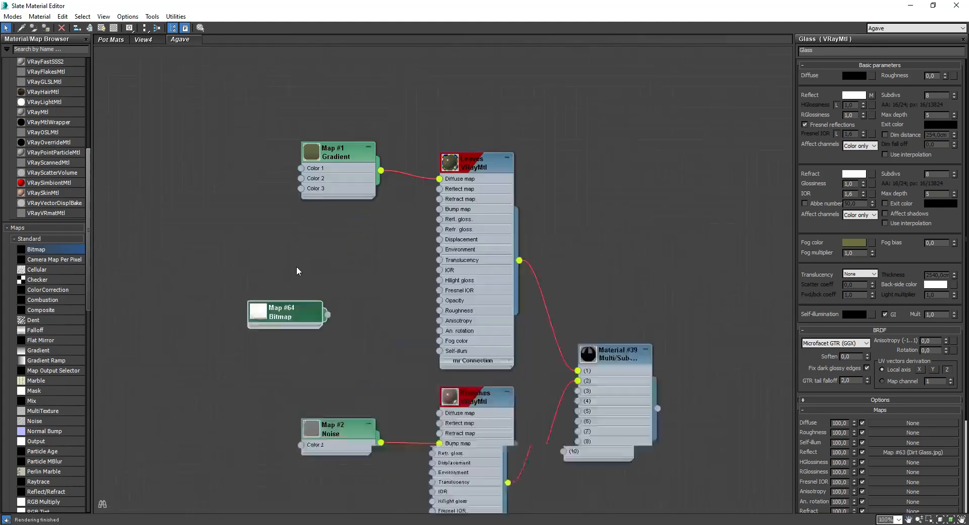
double_click(346, 221)
scroll(229, 268, "up", 5)
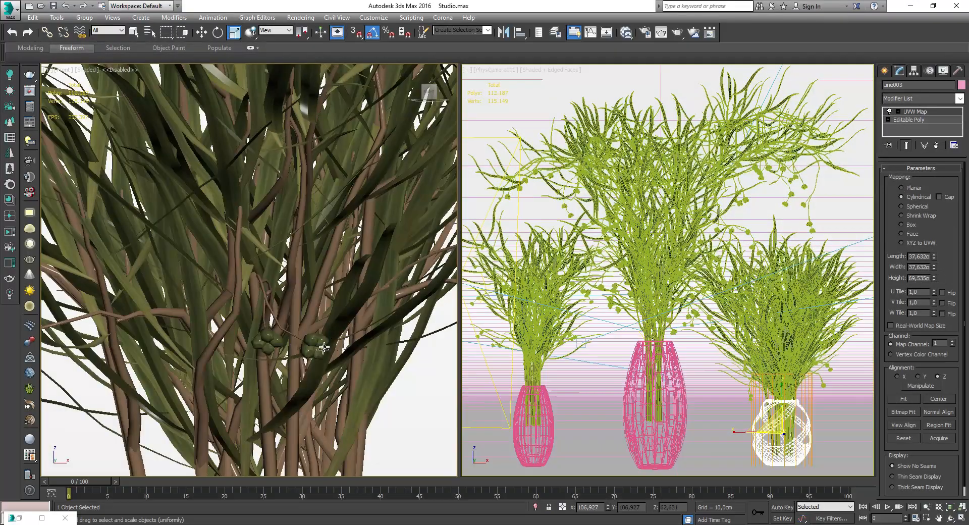
scroll(272, 309, "up", 3)
scroll(272, 309, "down", 5)
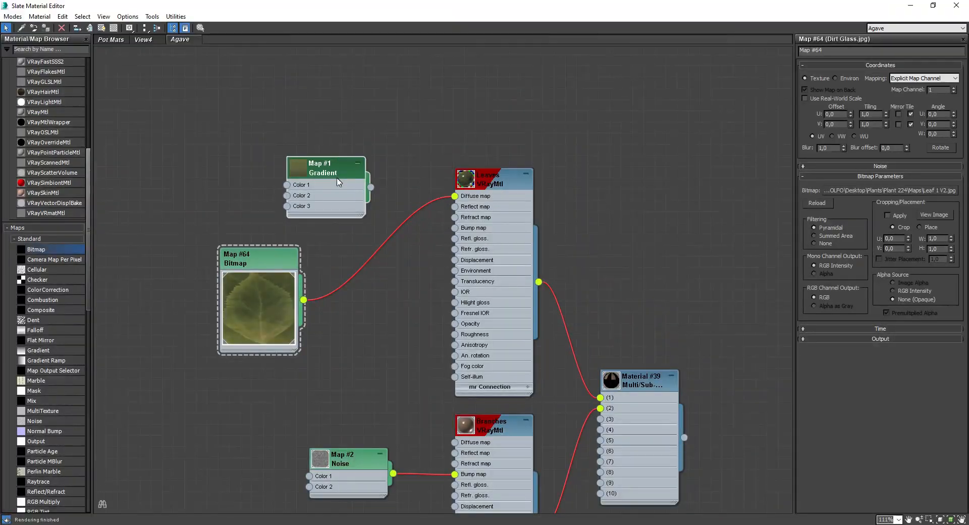
left_click_drag(338, 182, 329, 116)
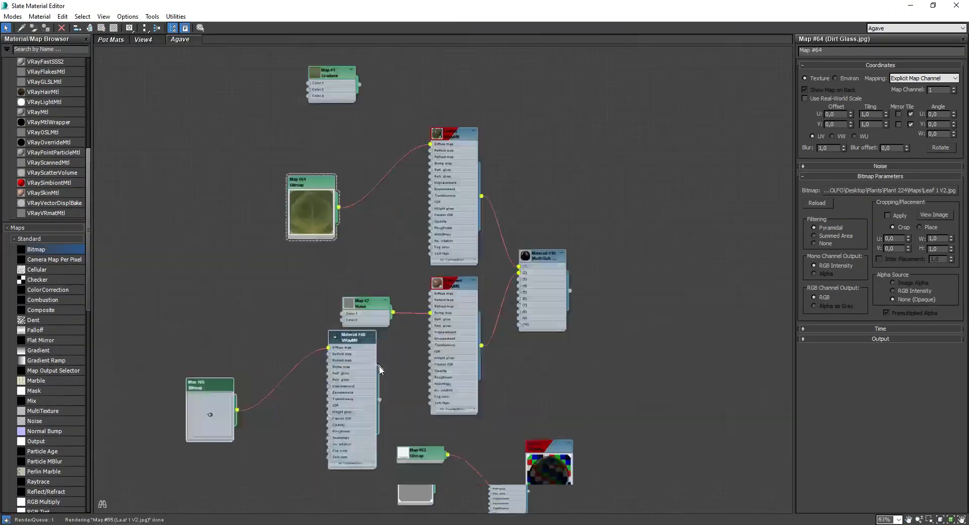
Name the copied leaf material "leaves 3" and load Leaf 1.jpg into its diffuse bitmap
scroll(378, 360, "up", 3)
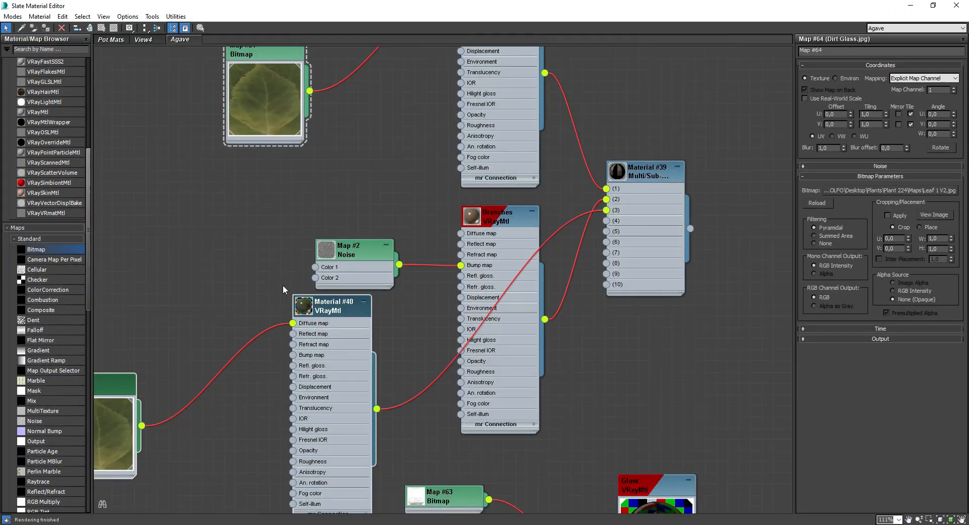
double_click(328, 303)
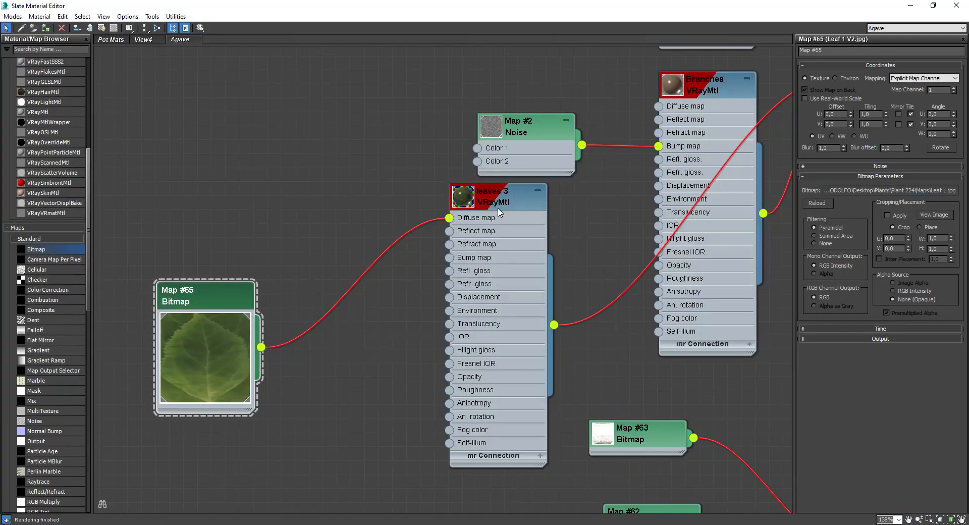
double_click(498, 209)
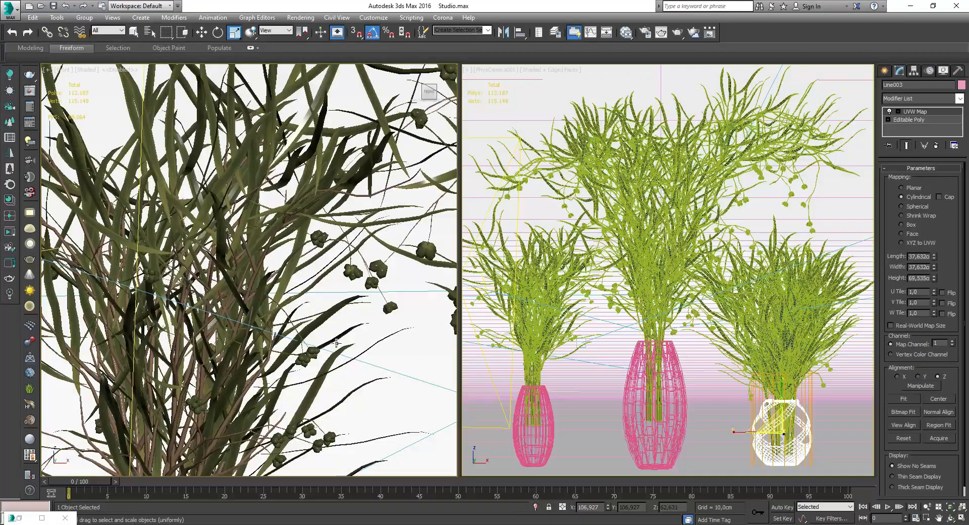
Group the bouquets and vases as "Grass in bouquet" and add a TurboSmooth modifier to the group
left_click(318, 309)
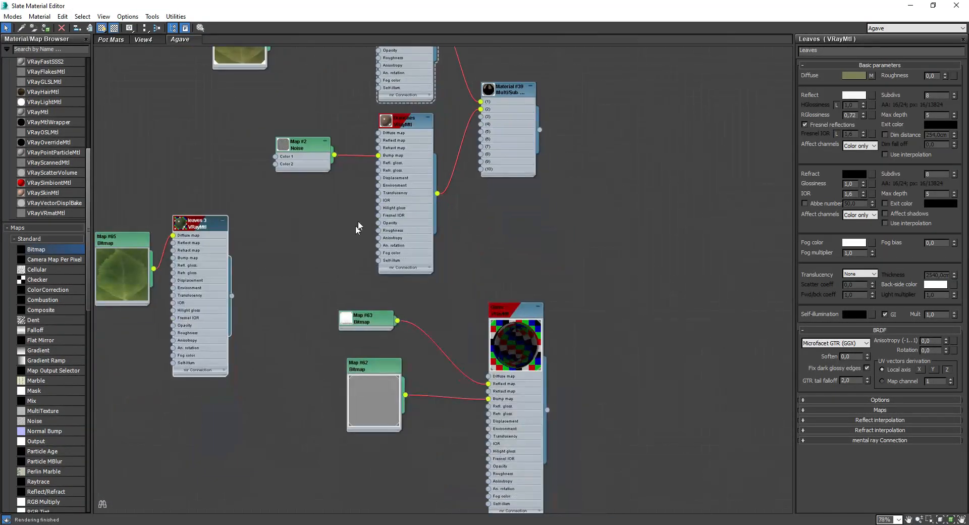
left_click(115, 77)
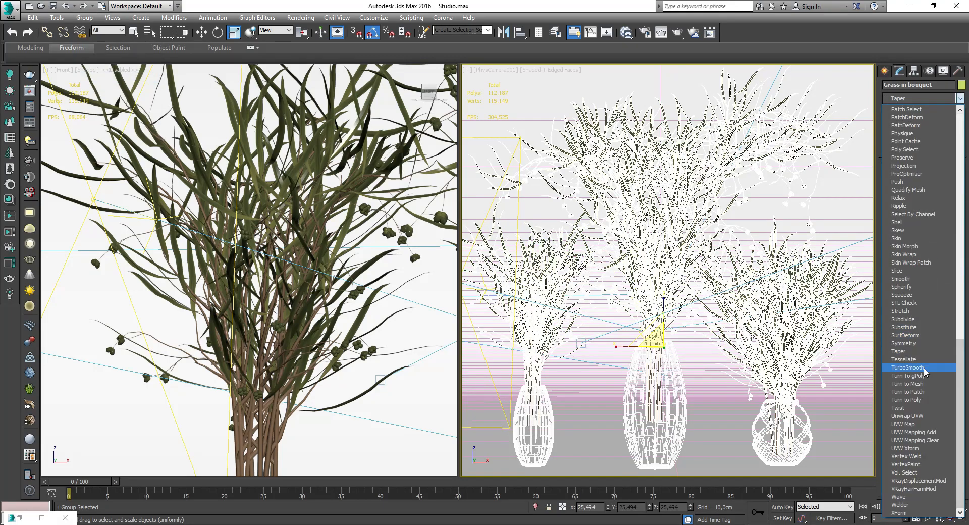
left_click(908, 367)
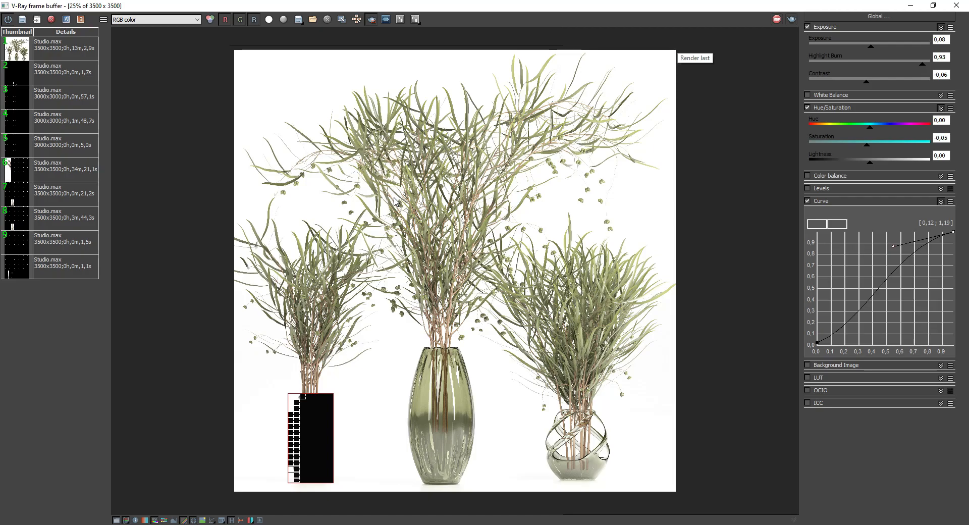
Examine the render of the small left vase closely, checking the glass relief and dirt texture as the region renders
scroll(365, 251, "up", 3)
scroll(404, 218, "down", 1)
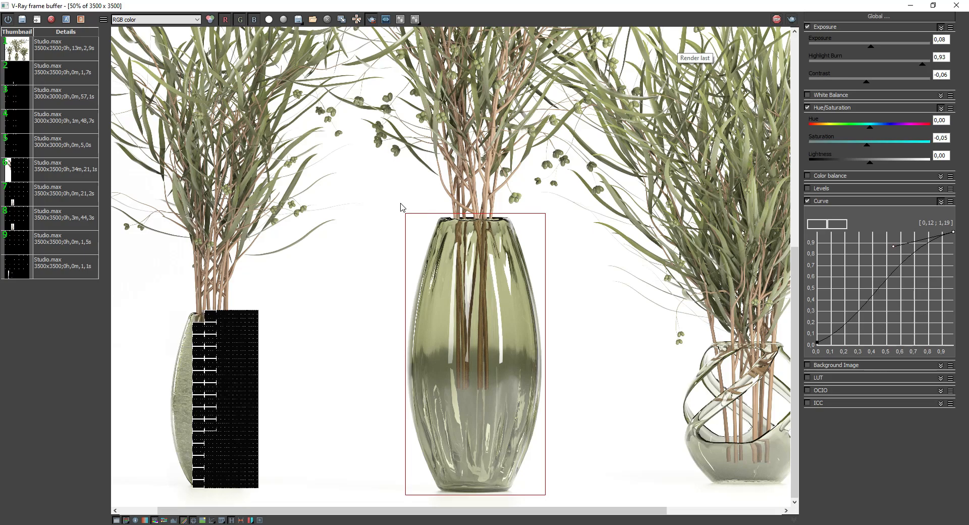
scroll(192, 405, "up", 1)
middle_click_drag(201, 407, 211, 265)
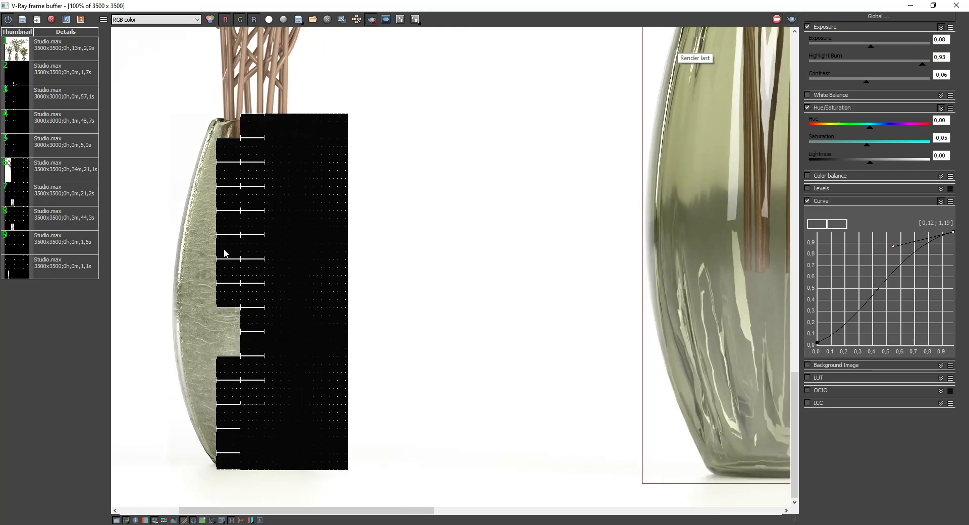
scroll(281, 210, "up", 1)
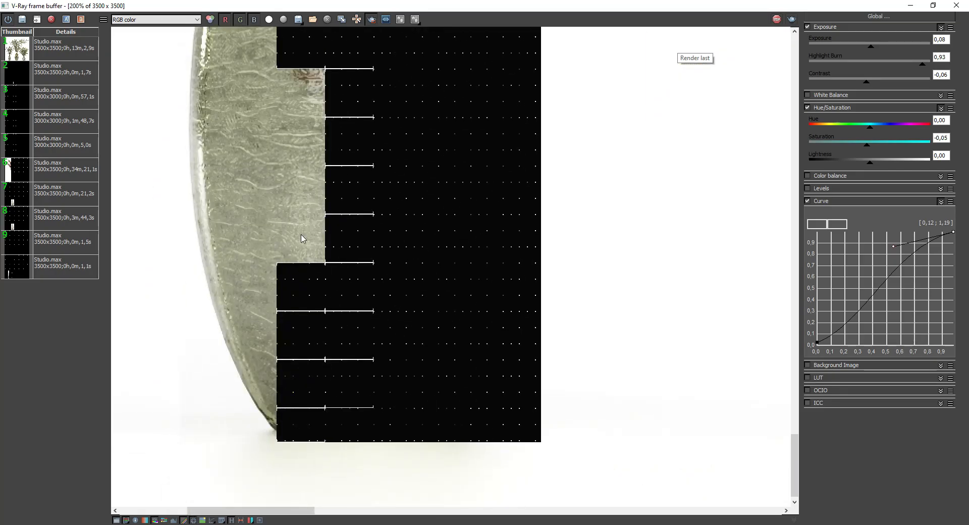
scroll(302, 239, "down", 1)
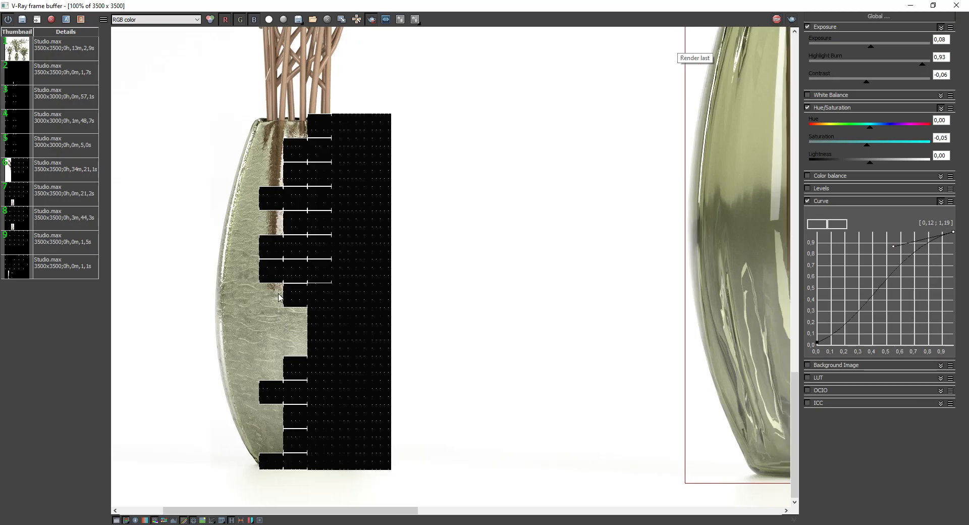
scroll(280, 298, "down", 1)
scroll(396, 256, "up", 1)
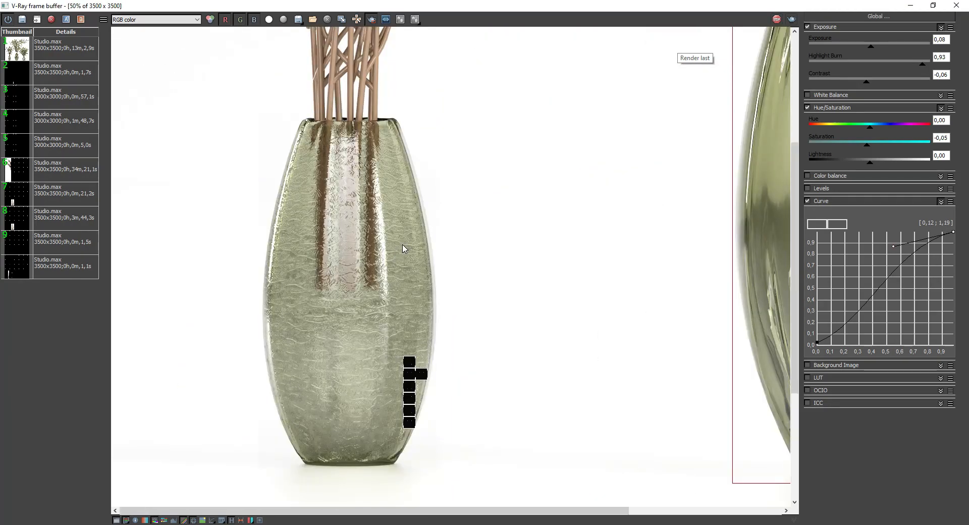
scroll(403, 248, "down", 1)
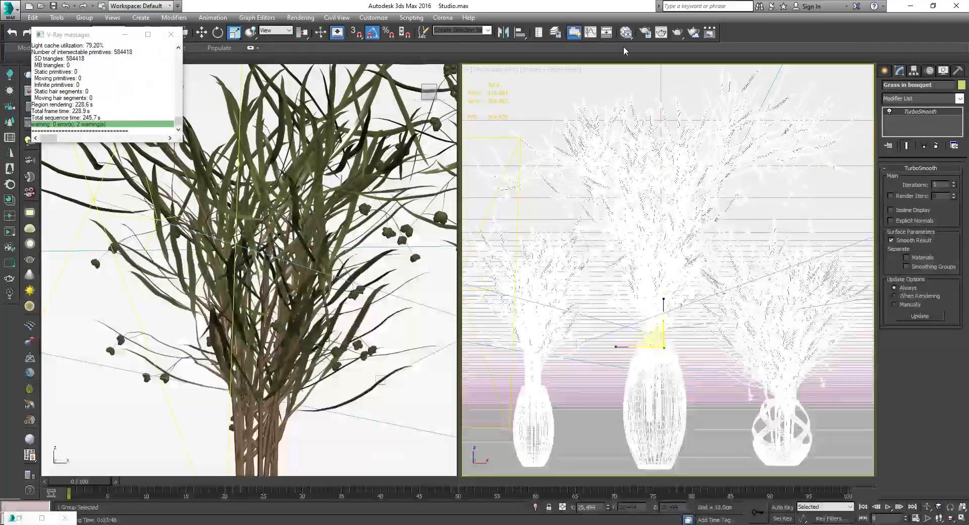
Route the Dirt Glass.jpg map into the Glass material's refract map and render the left vase region again
left_click(626, 33)
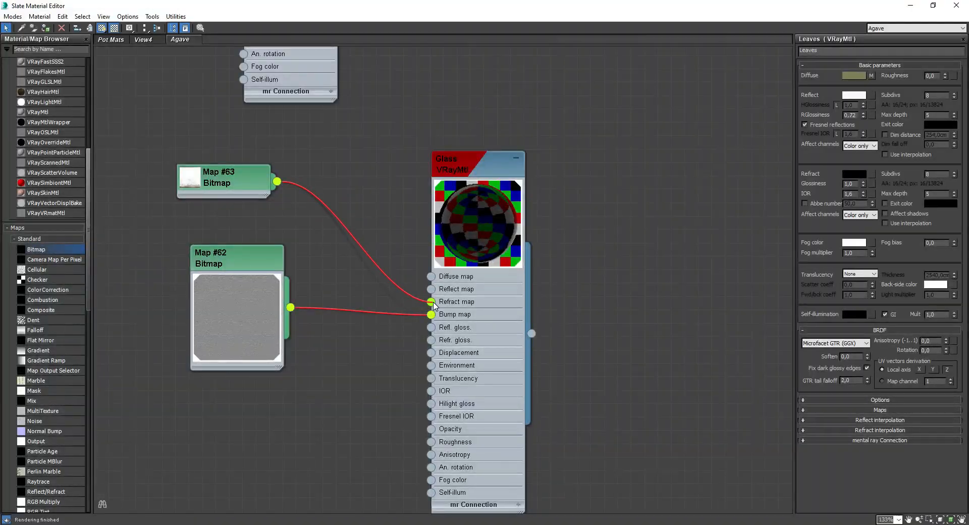
double_click(519, 152)
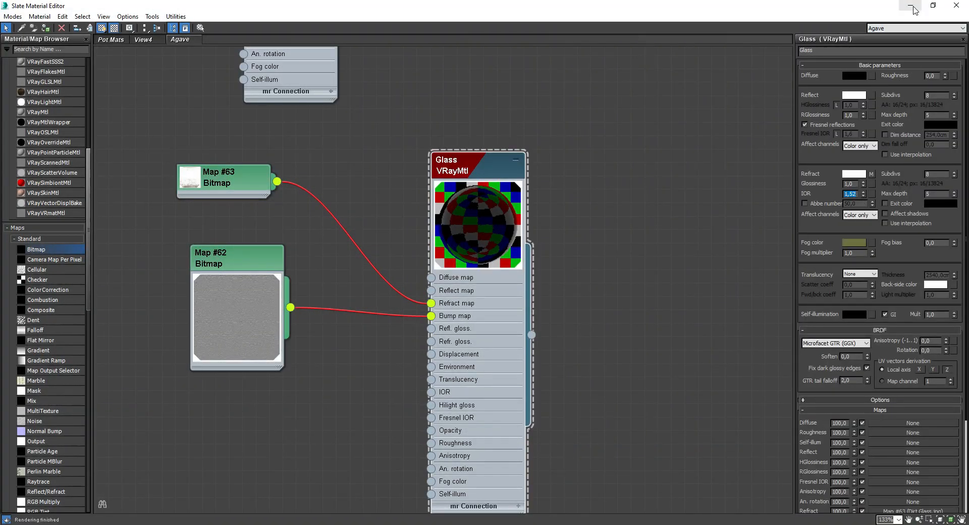
left_click(910, 6)
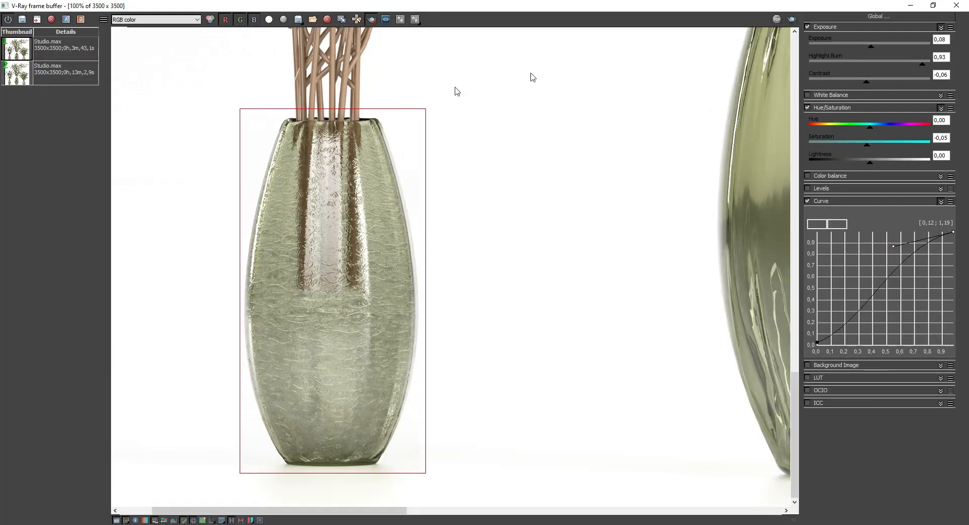
left_click(792, 19)
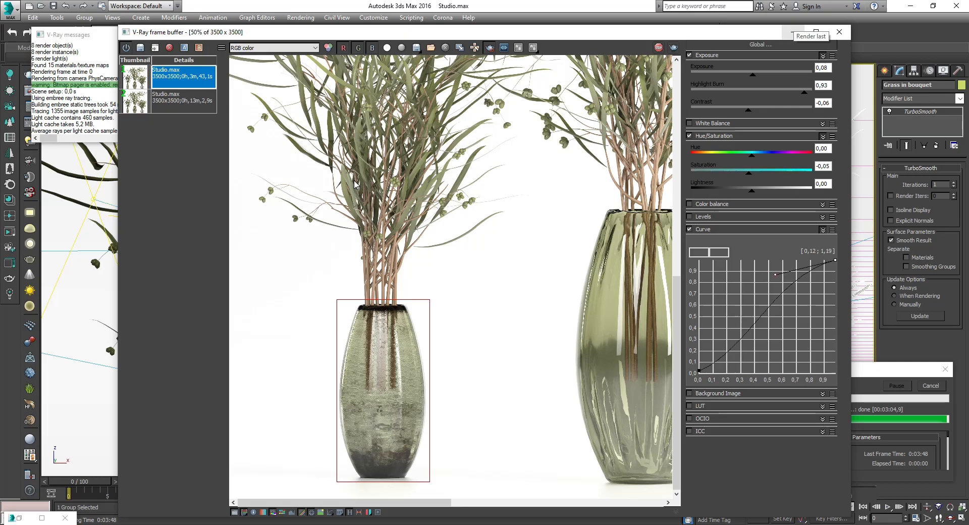
middle_click_drag(355, 185, 254, 184)
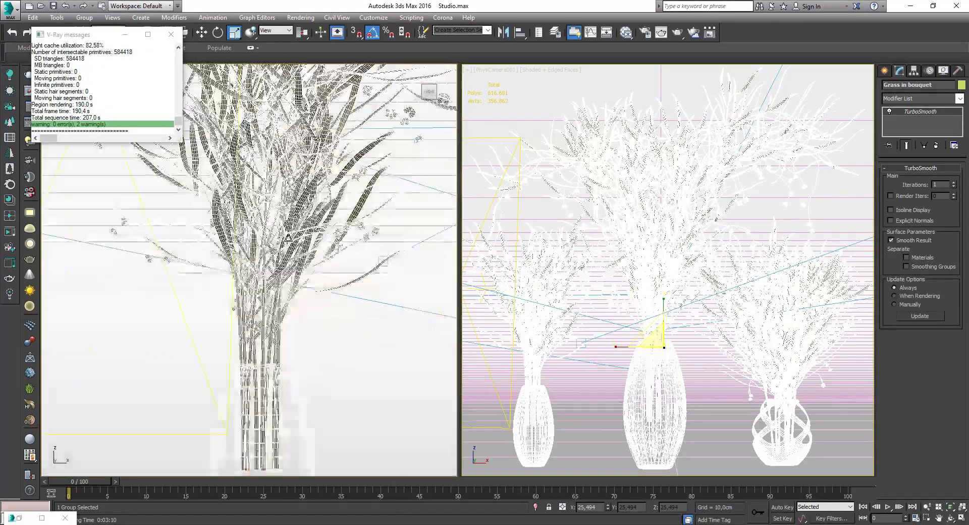
Close the V-Ray messages, ungroup the "Grass in bouquet" group, and select the left bouquet for moving
scroll(293, 258, "down", 4)
left_click(171, 35)
left_click(85, 17)
left_click(94, 55)
left_click(298, 208)
key("z")
key("w")
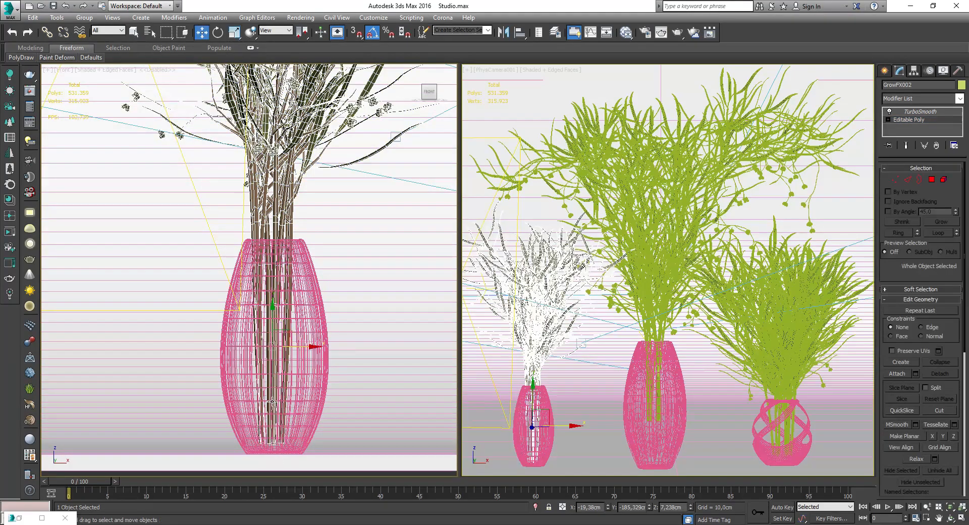
Extend the middle bouquet's stems deeper into its vase by moving their lower vertices down
scroll(272, 402, "down", 3)
left_click(255, 177)
middle_click_drag(309, 341, 272, 229)
left_click(909, 119)
key("1")
middle_click_drag(356, 281, 361, 226)
left_click_drag(243, 309, 314, 337)
left_click_drag(277, 298, 277, 379)
Lower the bottom stem vertices of the right bouquet slightly so the stems reach further into its vase
middle_click_drag(404, 283, 239, 265)
left_click(361, 227)
left_click(909, 120)
scroll(393, 353, "up", 4)
left_click_drag(381, 379, 283, 361)
left_click_drag(340, 359, 341, 389)
key("r")
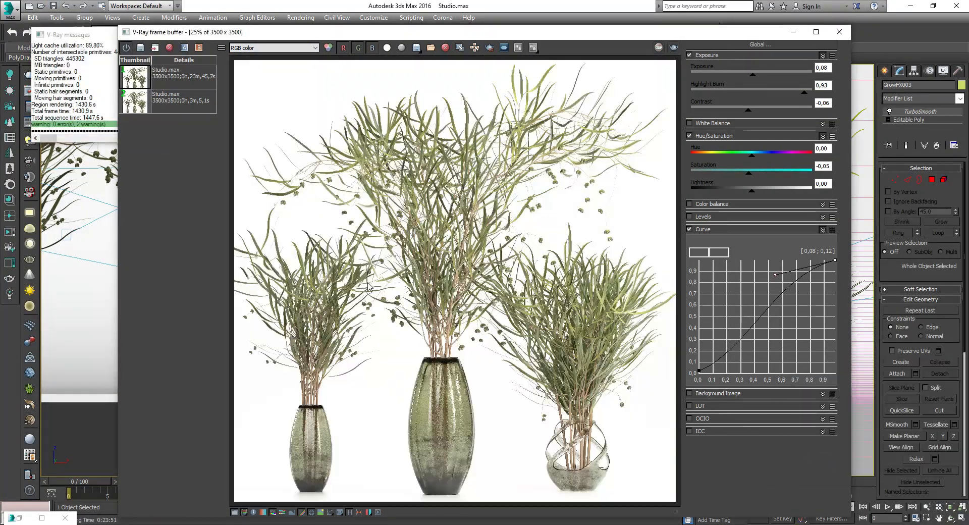
Inspect the full render up close, checking the glass, stems and leaves of all three bouquets
scroll(311, 456, "up", 2)
middle_click_drag(311, 457, 385, 323)
middle_click_drag(661, 328, 469, 303)
scroll(504, 312, "down", 2)
scroll(588, 418, "up", 1)
middle_click_drag(587, 419, 497, 261)
scroll(519, 324, "up", 1)
middle_click_drag(519, 324, 552, 421)
scroll(545, 320, "down", 1)
scroll(552, 421, "down", 1)
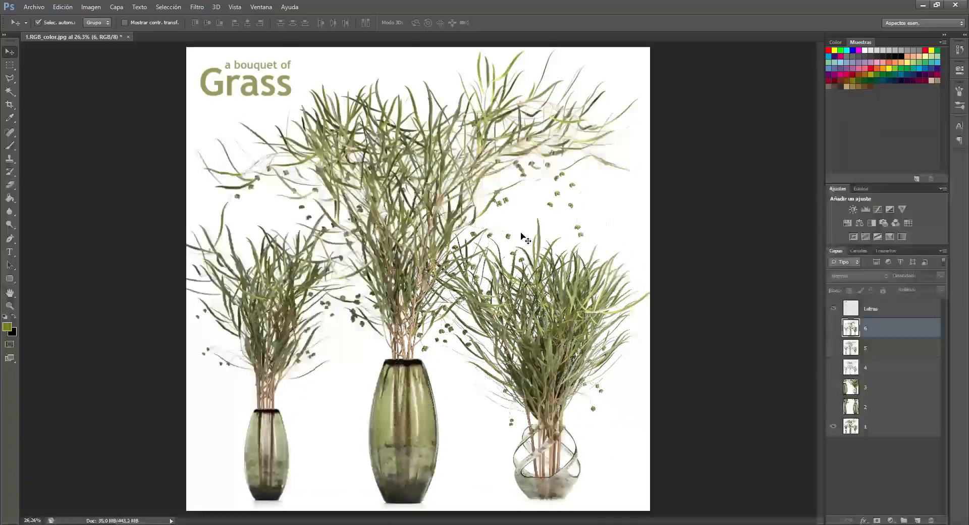
Switch to Photoshop and make layers 2 through 6 visible above layer 1
left_click(880, 406)
left_click(878, 427)
left_click(833, 406)
left_click(833, 387)
left_click(833, 366)
left_click(833, 347)
left_click(834, 329)
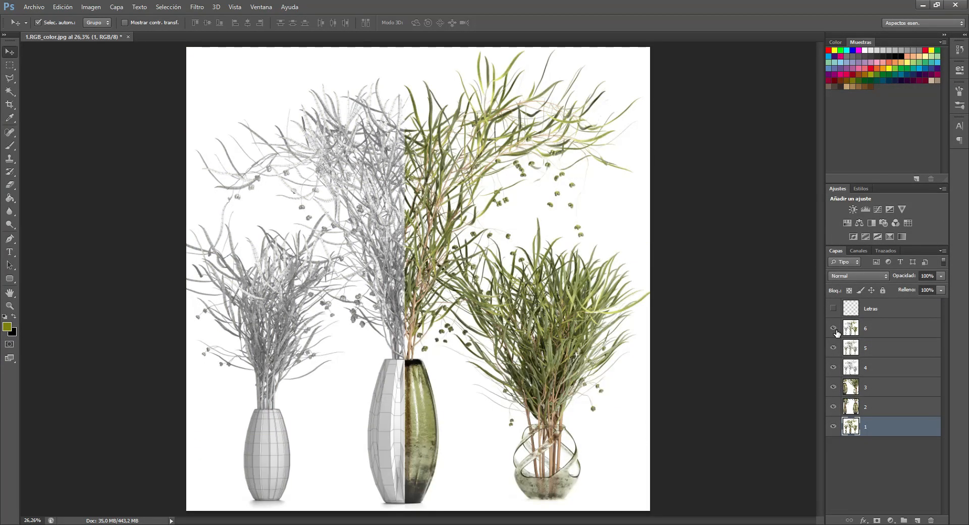